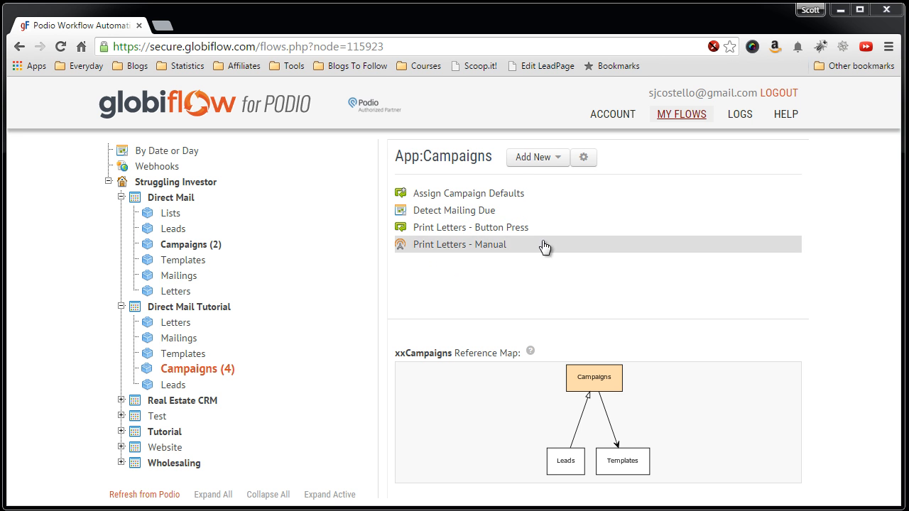
Create a new Campaigns flow whose trigger is Manually by Another Flow.
left_click(558, 161)
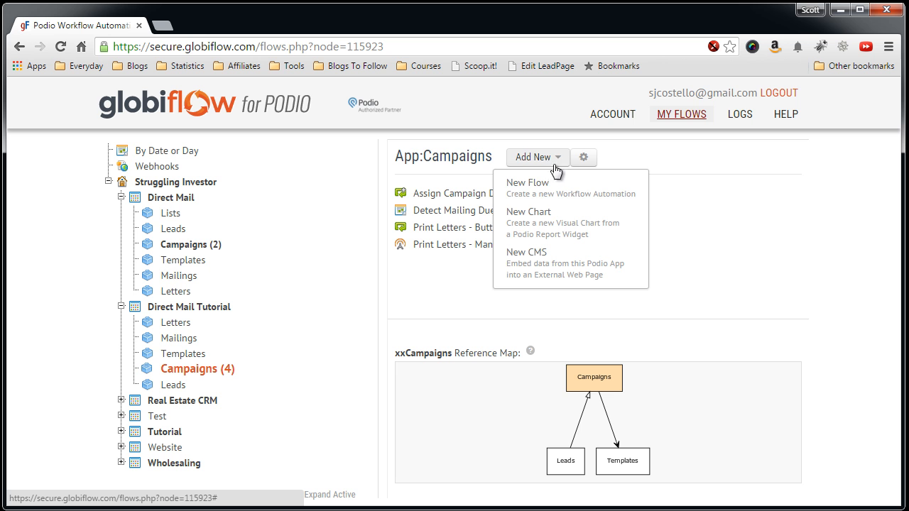
left_click(543, 189)
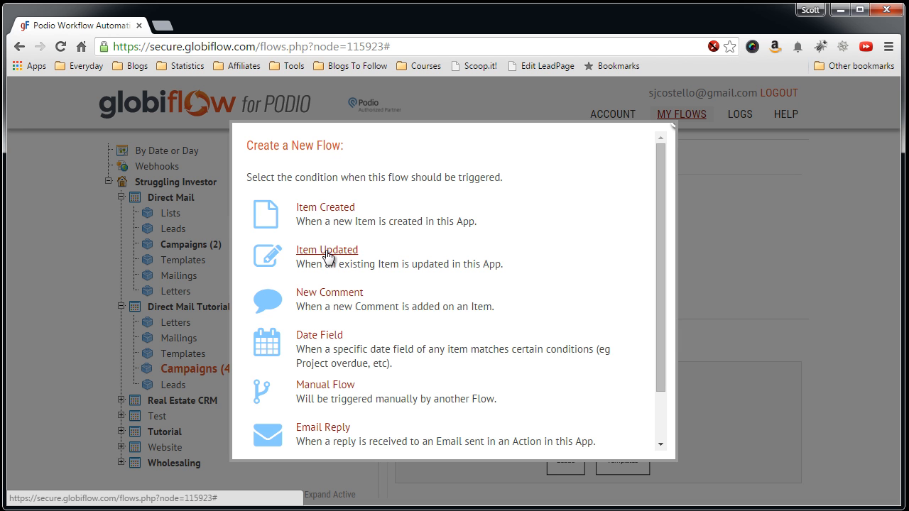
scroll(415, 296, "down", 1)
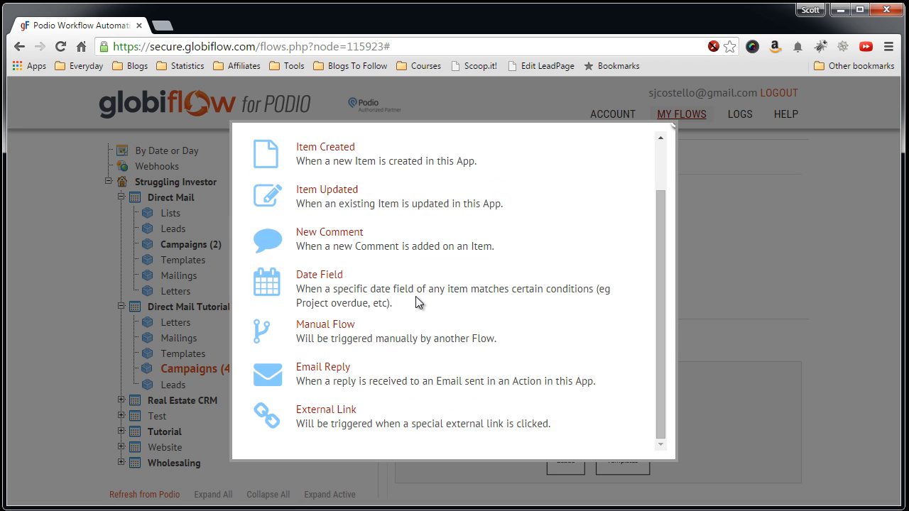
left_click(333, 326)
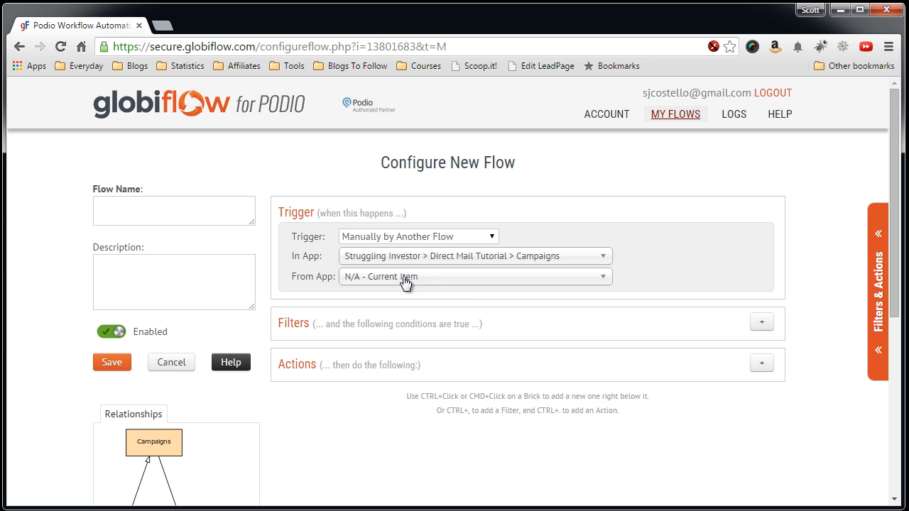
scroll(469, 300, "down", 1)
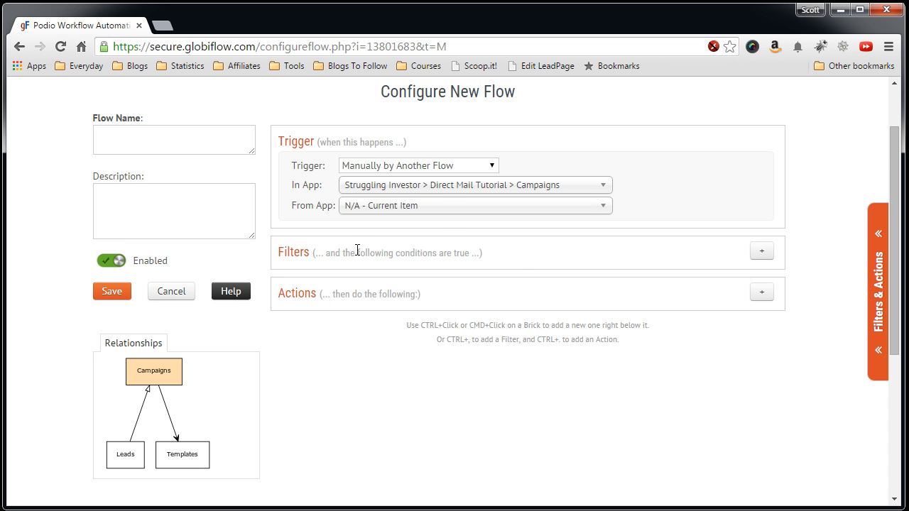
scroll(359, 252, "down", 1)
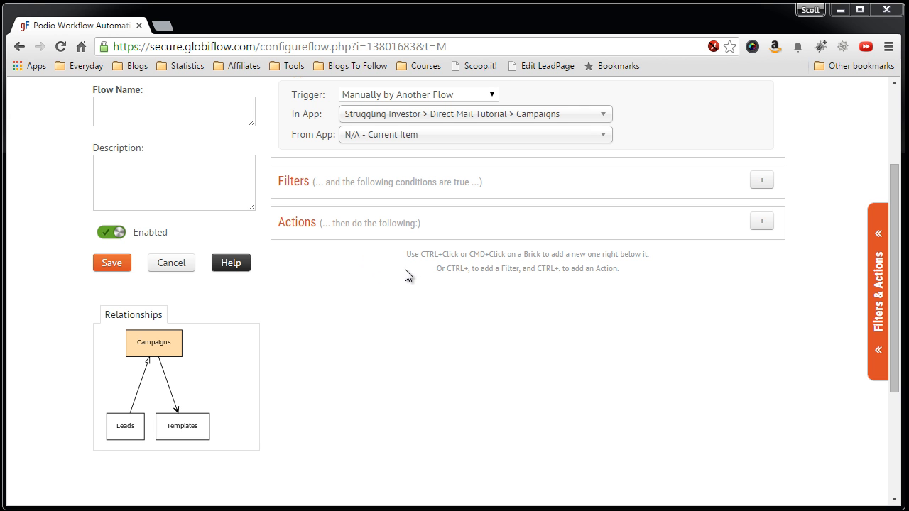
Add a Get Referenced Item(s) action and bring up its Get Items from App choices.
left_click(869, 291)
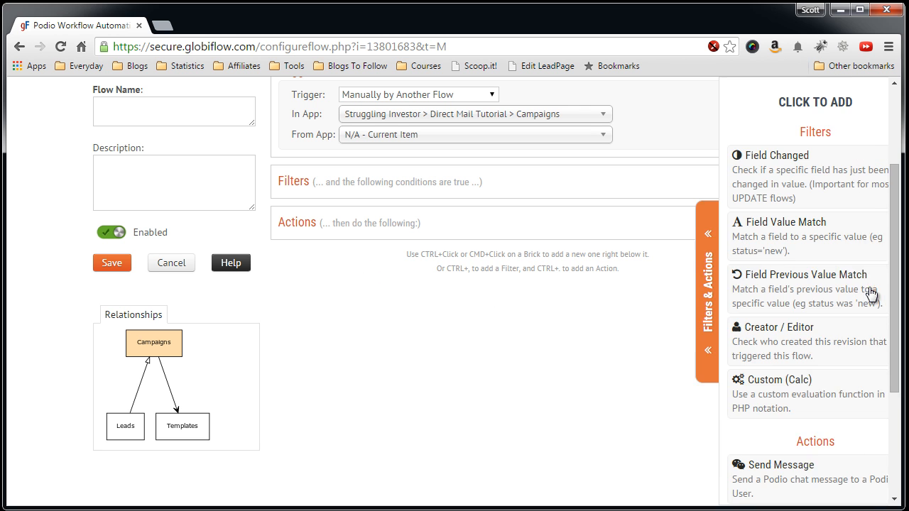
scroll(759, 339, "down", 3)
scroll(754, 341, "down", 4)
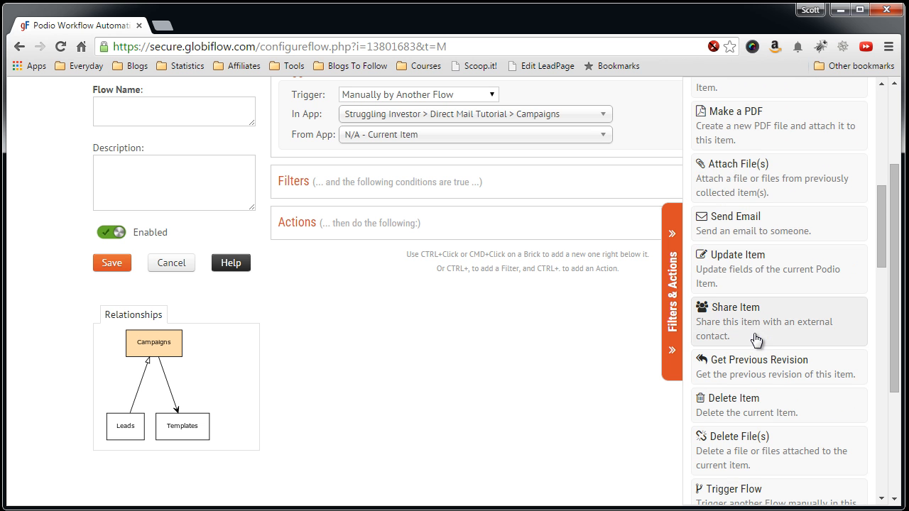
scroll(755, 340, "up", 4)
scroll(724, 320, "down", 5)
scroll(729, 322, "down", 3)
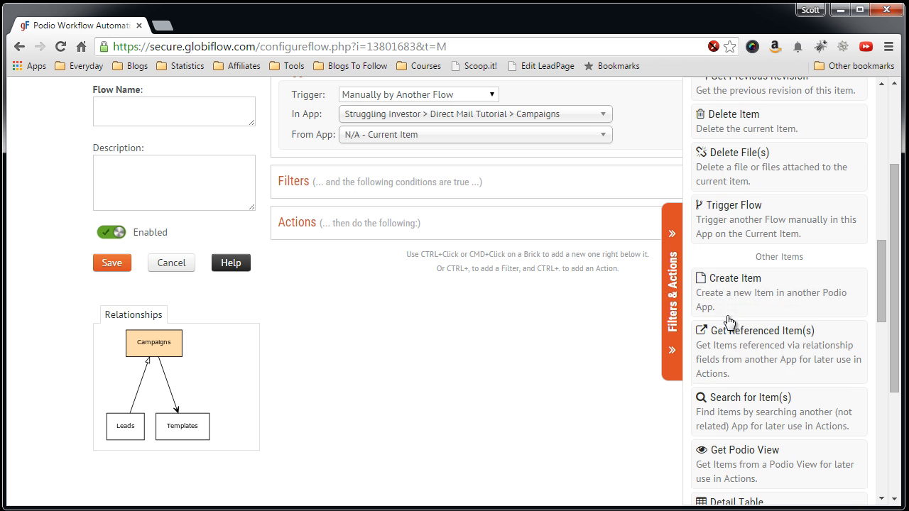
left_click(741, 358)
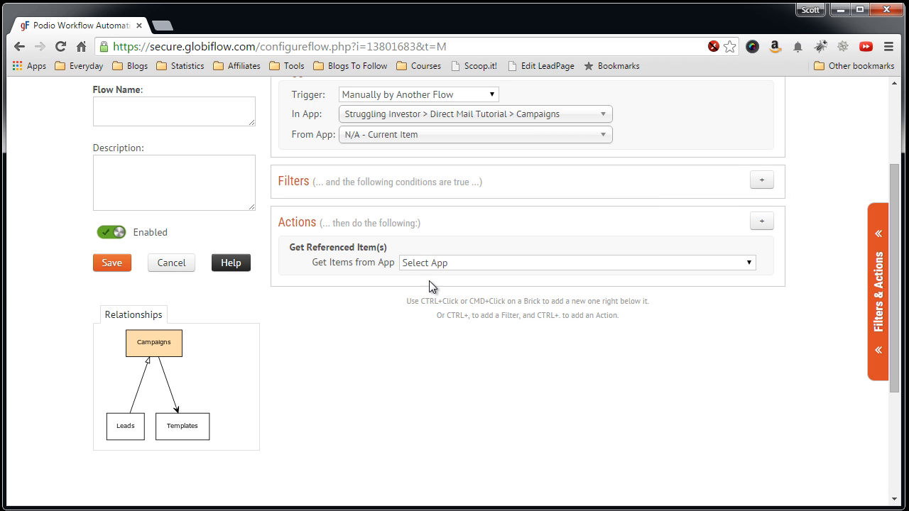
scroll(657, 297, "down", 1)
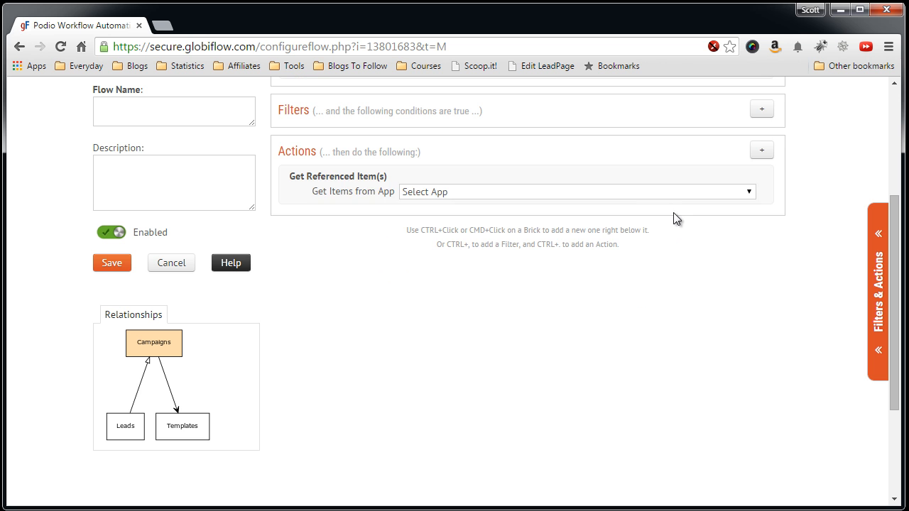
left_click(664, 191)
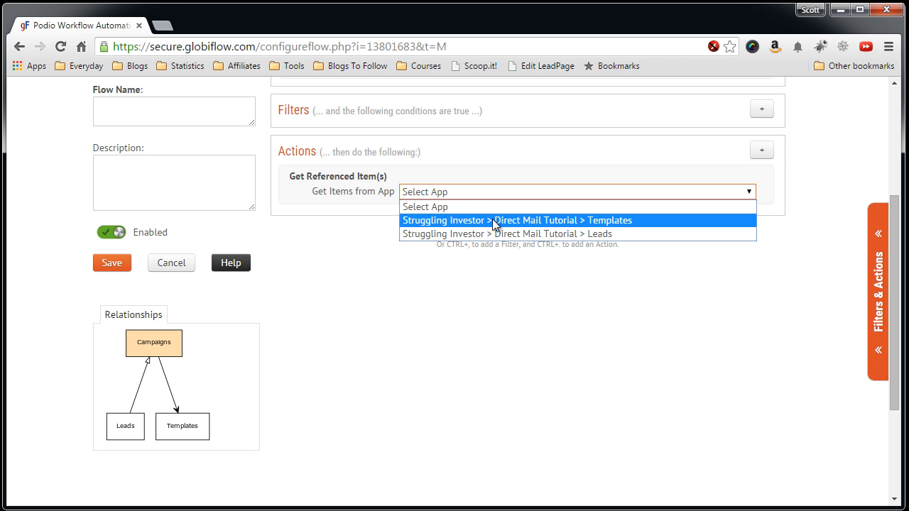
Pull from Templates, FORWARD via (Campaign) Campaign Template, continuing to follow references.
left_click(590, 219)
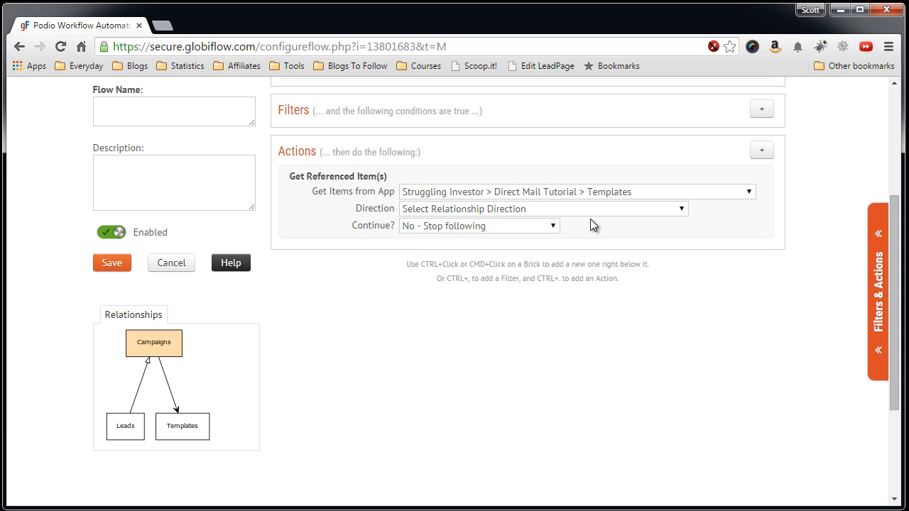
left_click(593, 216)
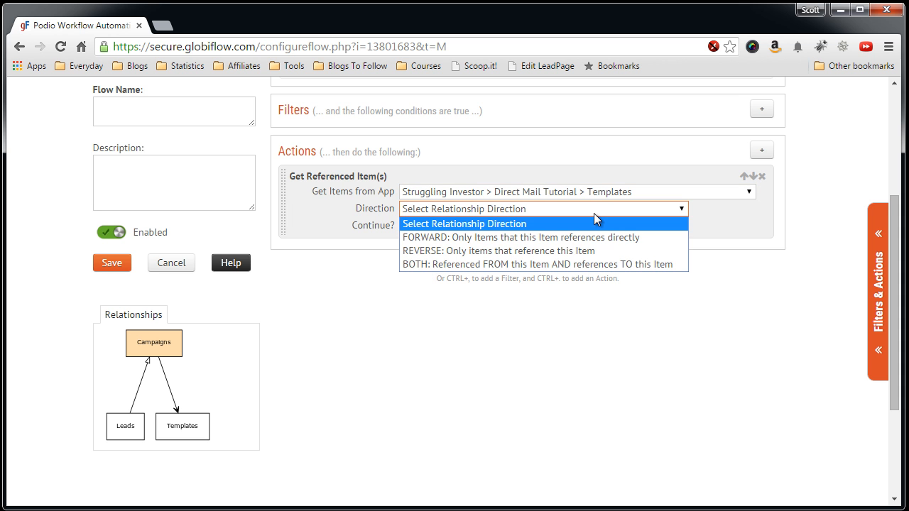
left_click(558, 235)
left_click(531, 225)
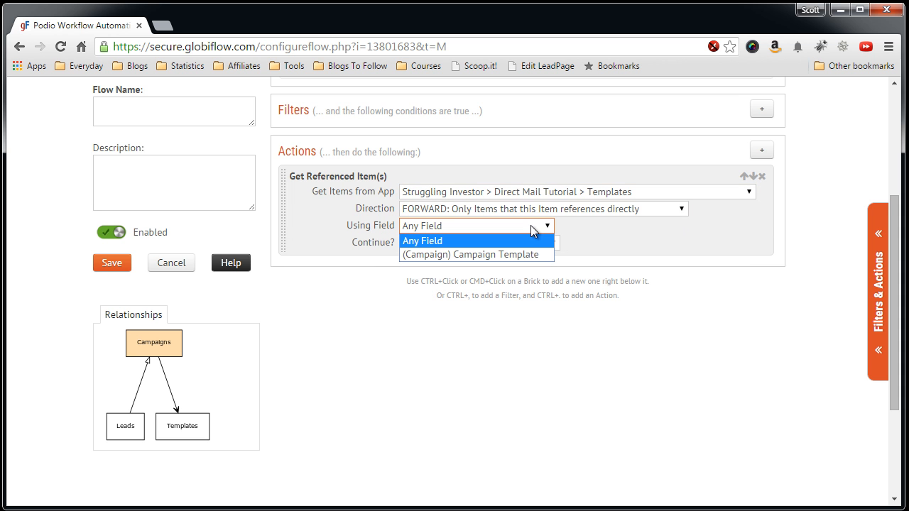
left_click(503, 254)
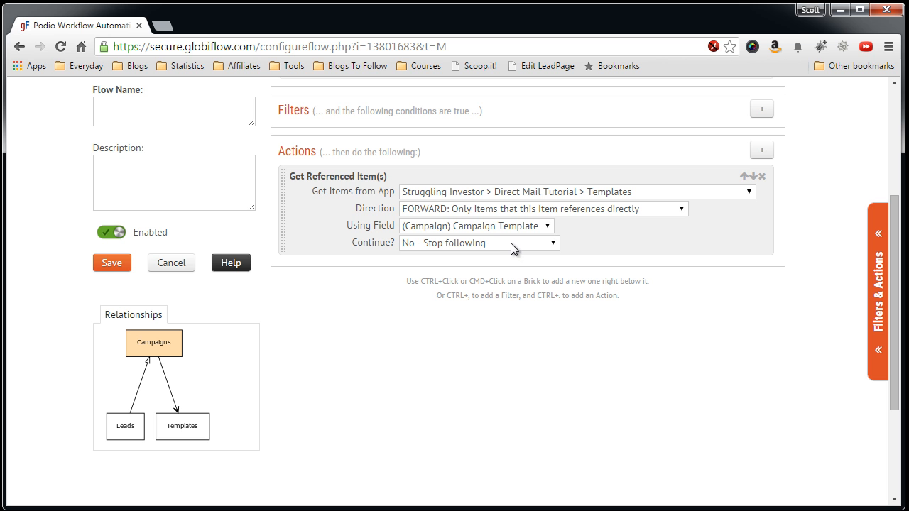
left_click(511, 243)
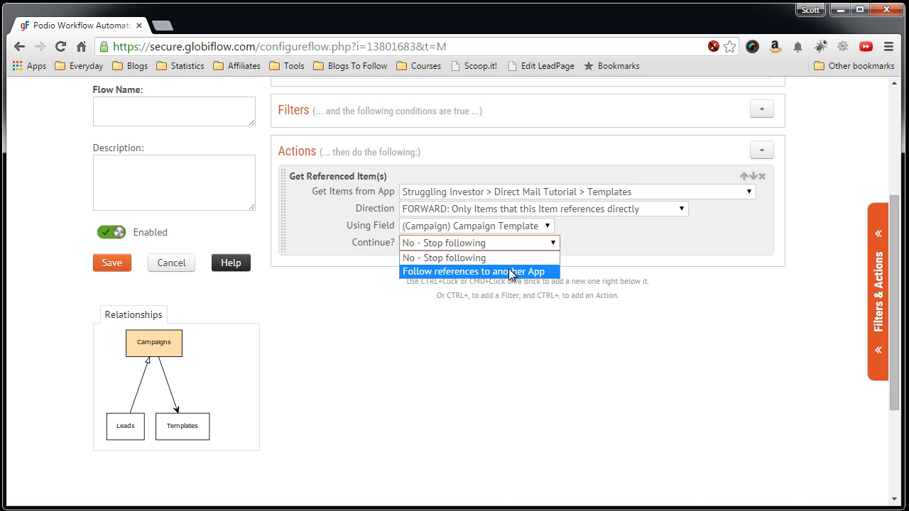
left_click(508, 272)
Follow on to the Mailings app, FORWARD via the (Template) Mailings field.
scroll(507, 269, "down", 1)
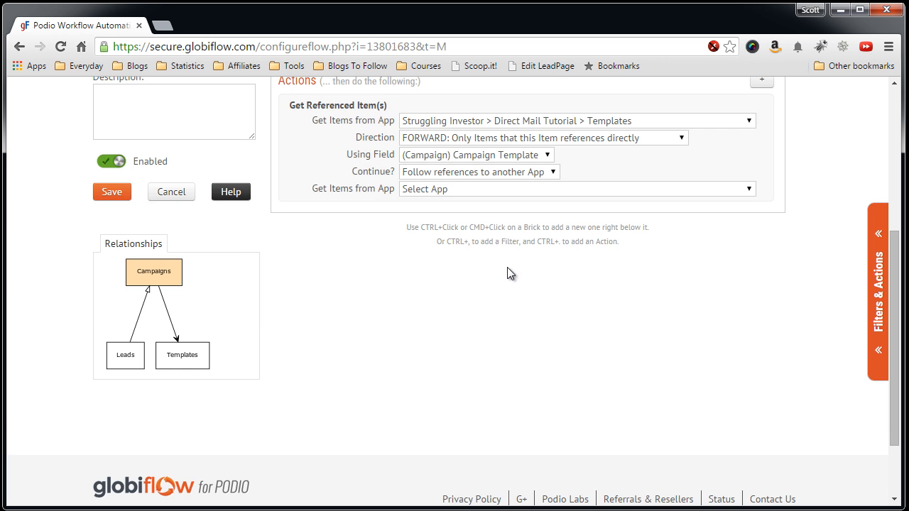
left_click(526, 191)
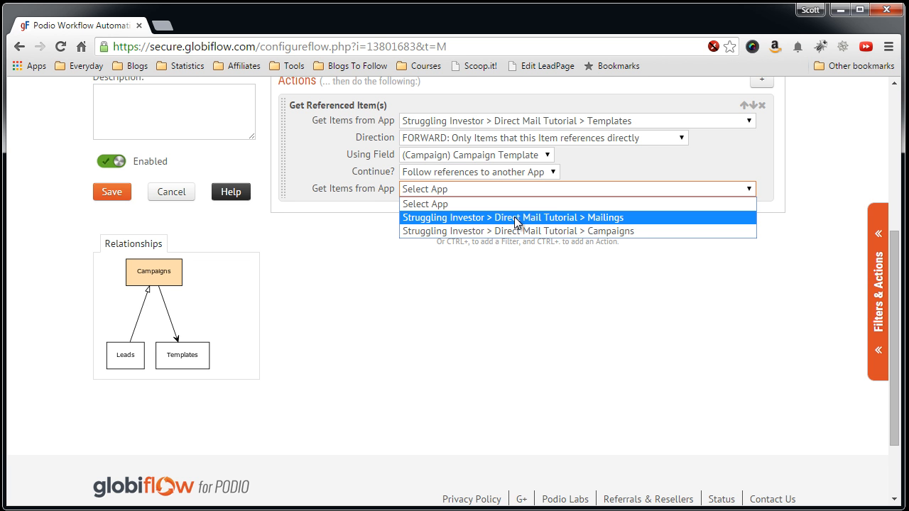
left_click(581, 217)
left_click(524, 206)
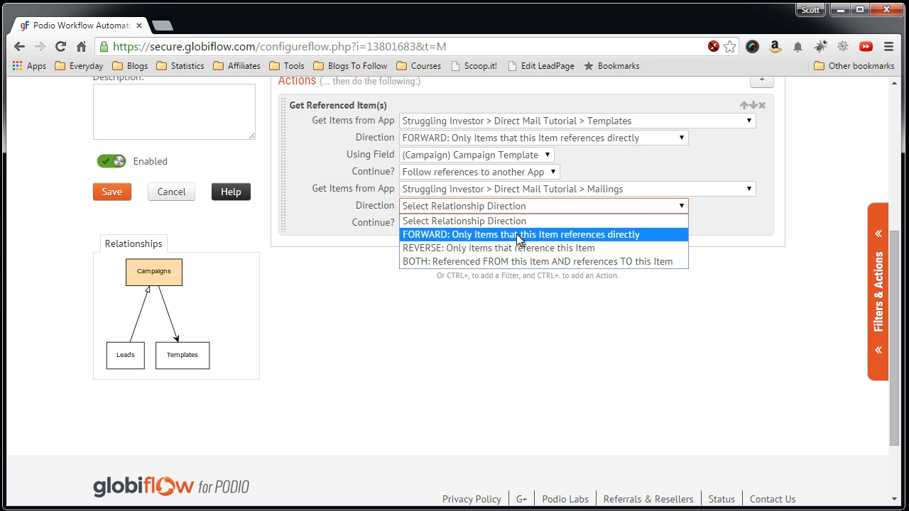
left_click(521, 234)
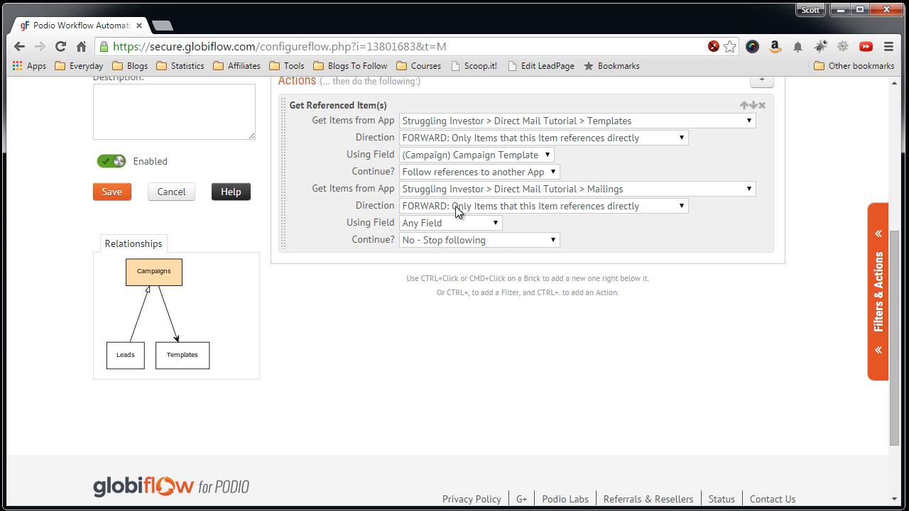
left_click(454, 222)
left_click(445, 253)
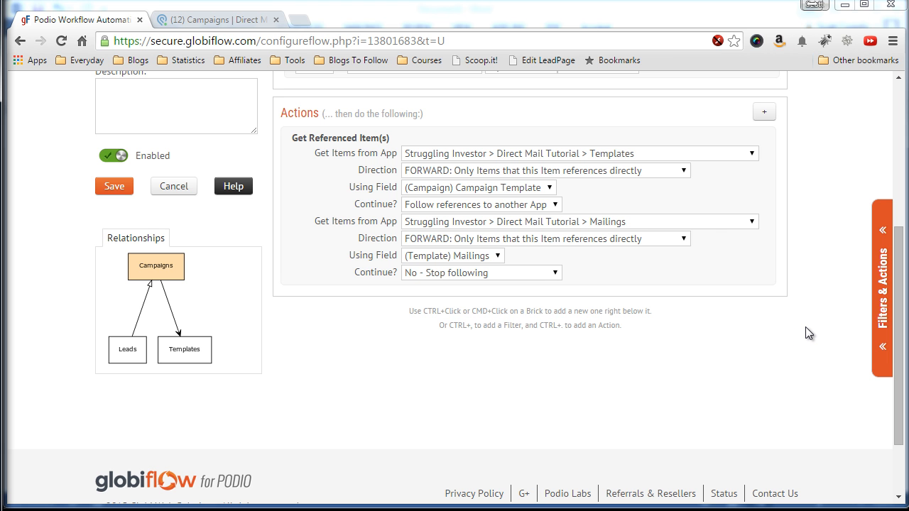
Add four Create a new Variable bricks from Filters & Actions.
left_click(883, 313)
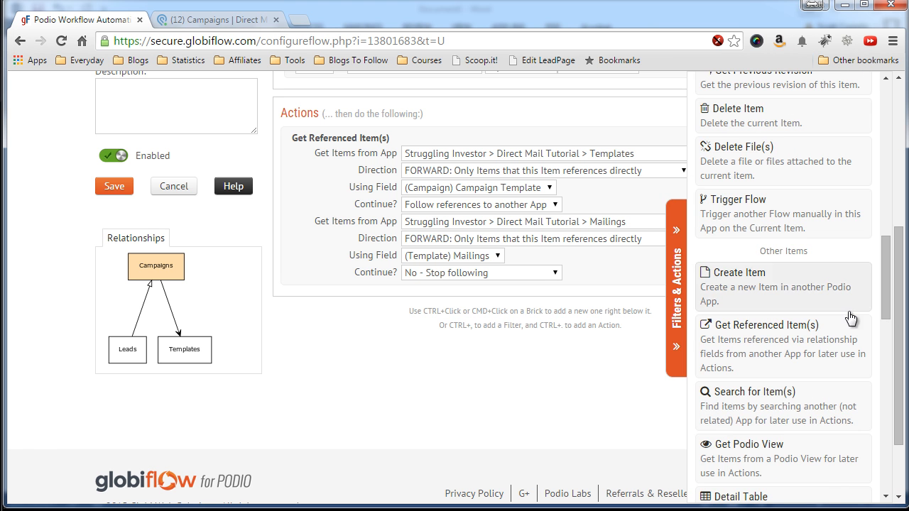
scroll(781, 320, "down", 3)
scroll(762, 332, "down", 4)
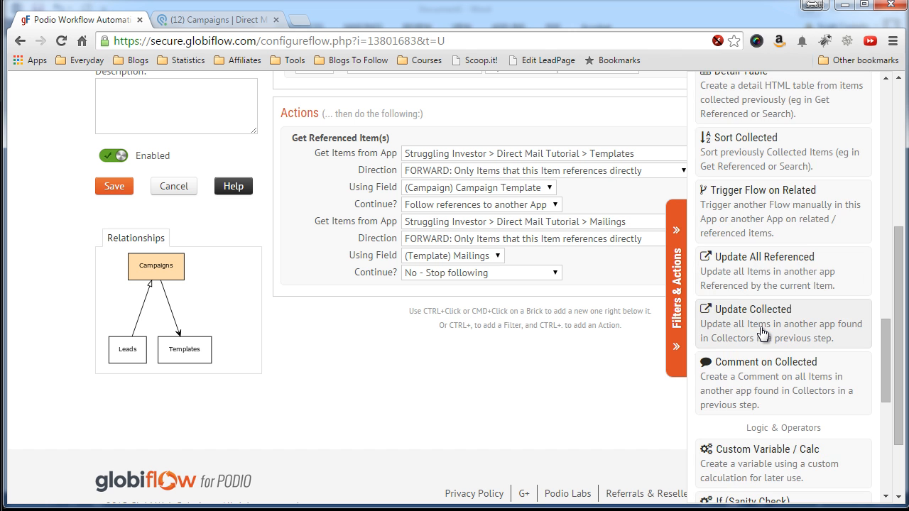
scroll(762, 332, "down", 2)
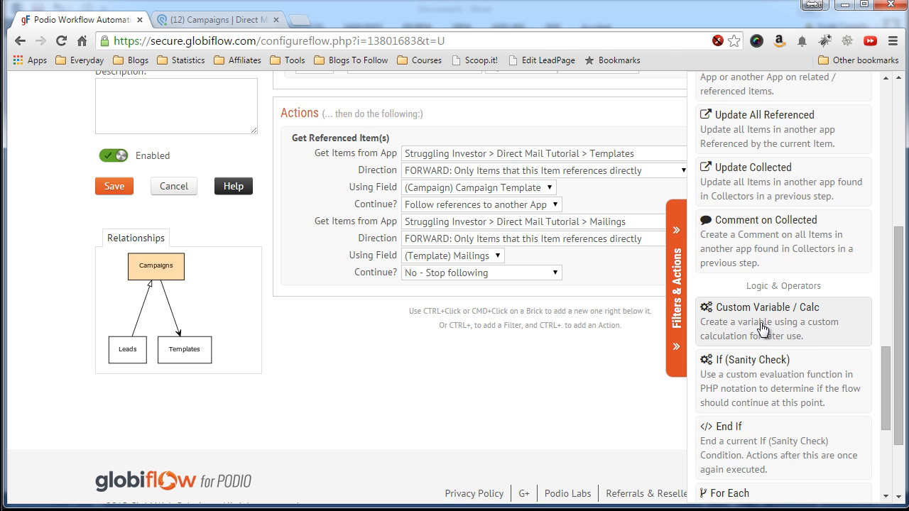
left_click(762, 328)
left_click(761, 330)
left_click(762, 331)
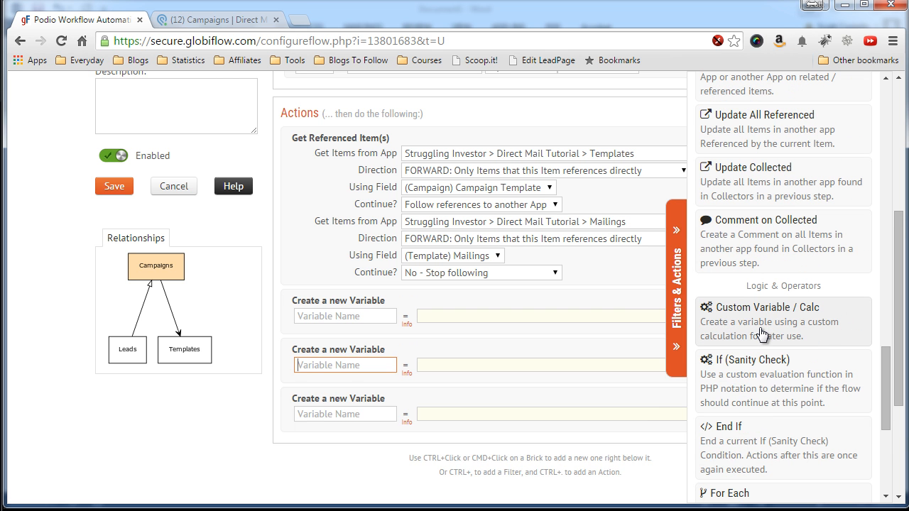
left_click(762, 333)
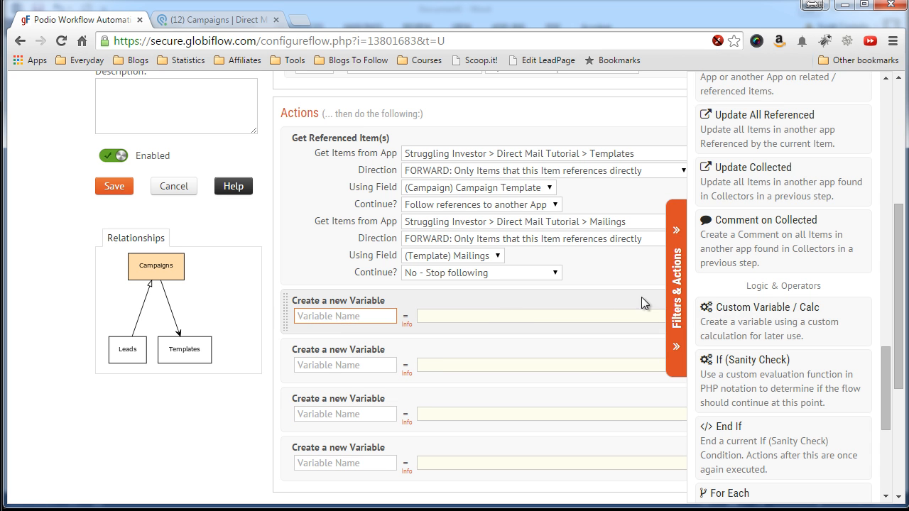
left_click(674, 304)
Define the Letter and LetterContent variables, each with the value "".
left_click(361, 317)
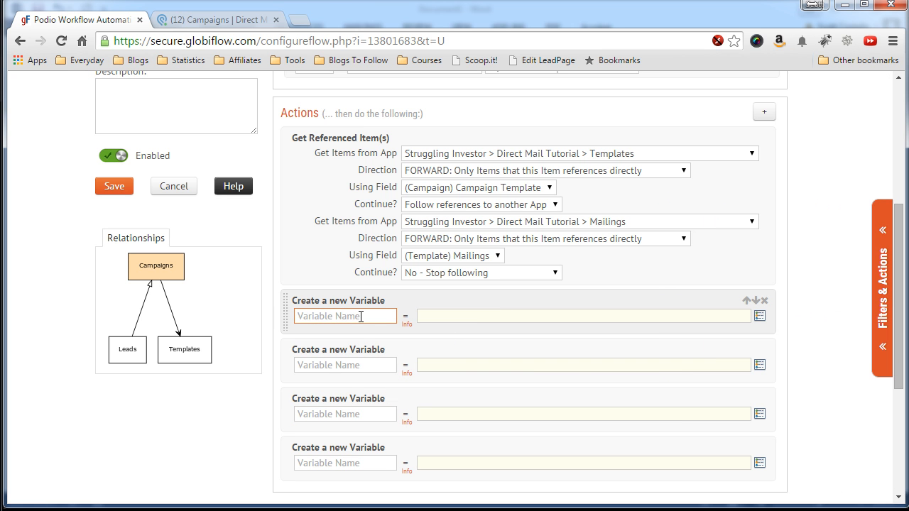
type("Letter")
left_click(423, 314)
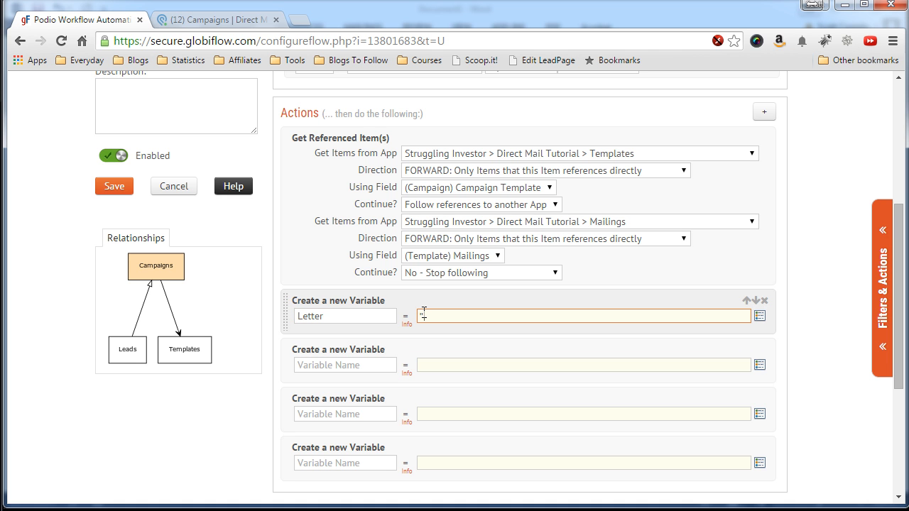
type("\"\"")
left_click(369, 365)
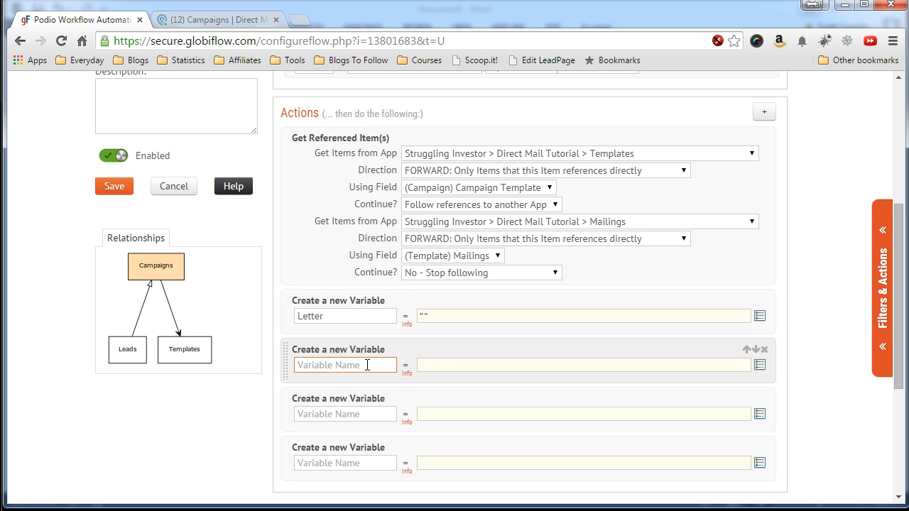
type("LetterContent")
left_click(433, 361)
type("\"\"")
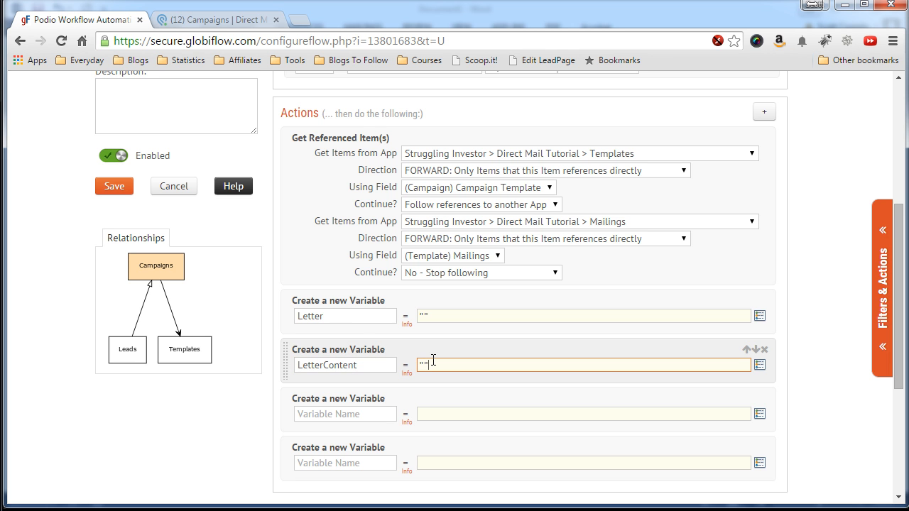
left_click(350, 318)
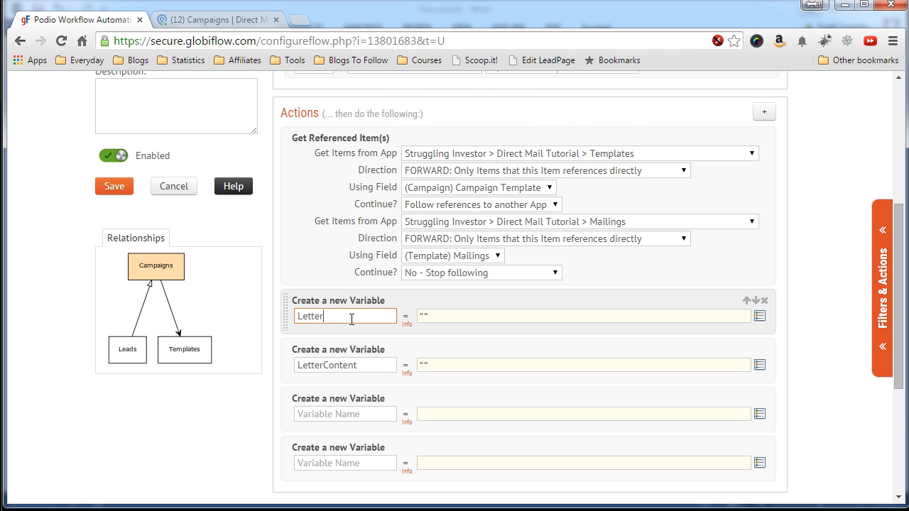
Fill the third and fourth bricks with DaysFromStart = 0 and NumberOfMailings = 0.
scroll(352, 319, "down", 1)
left_click(366, 294)
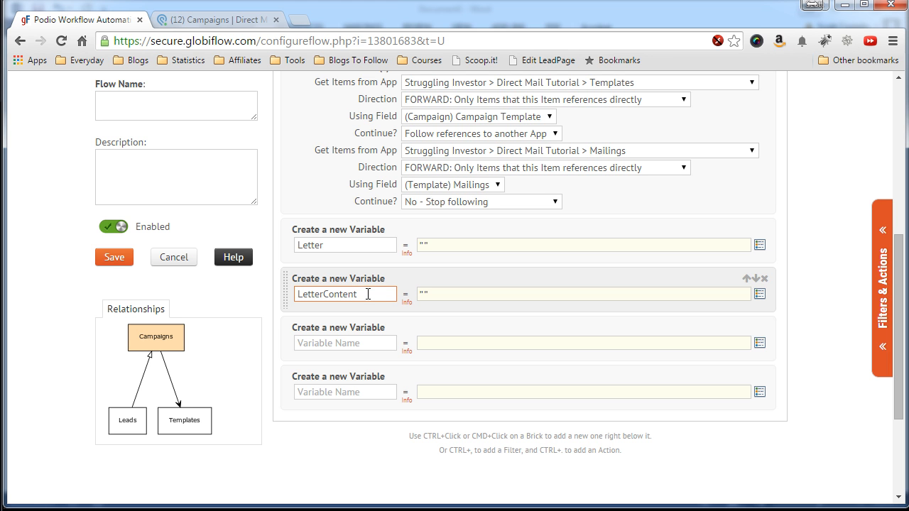
left_click(370, 342)
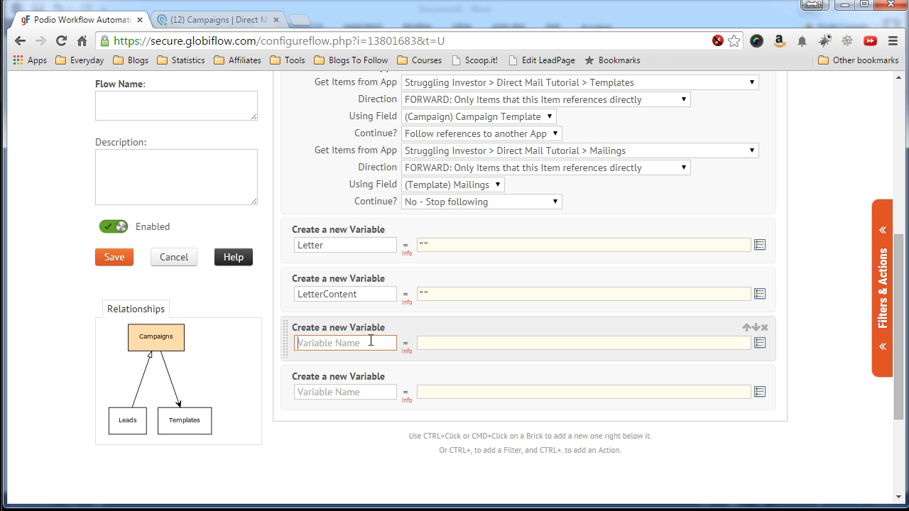
type("DaysFromStart")
left_click(436, 343)
type("0")
left_click(369, 392)
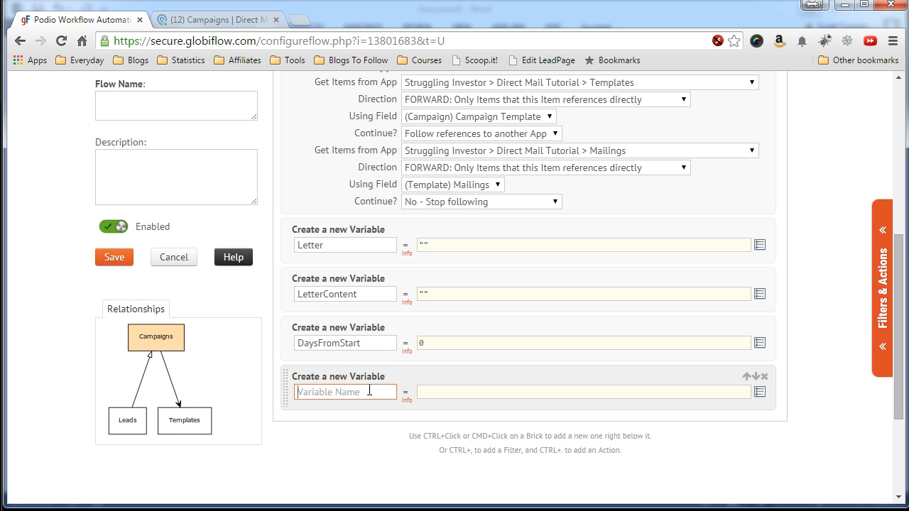
type("Number")
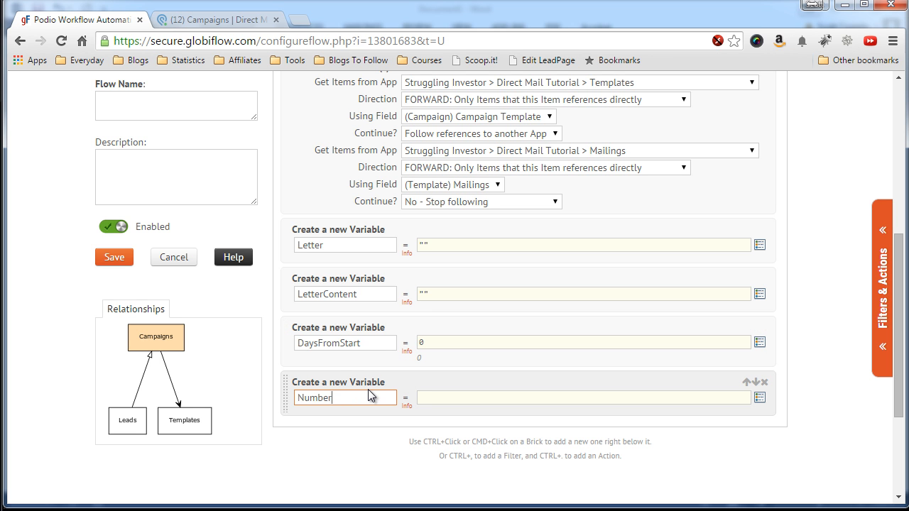
type("OfMailings")
left_click(435, 397)
type("0")
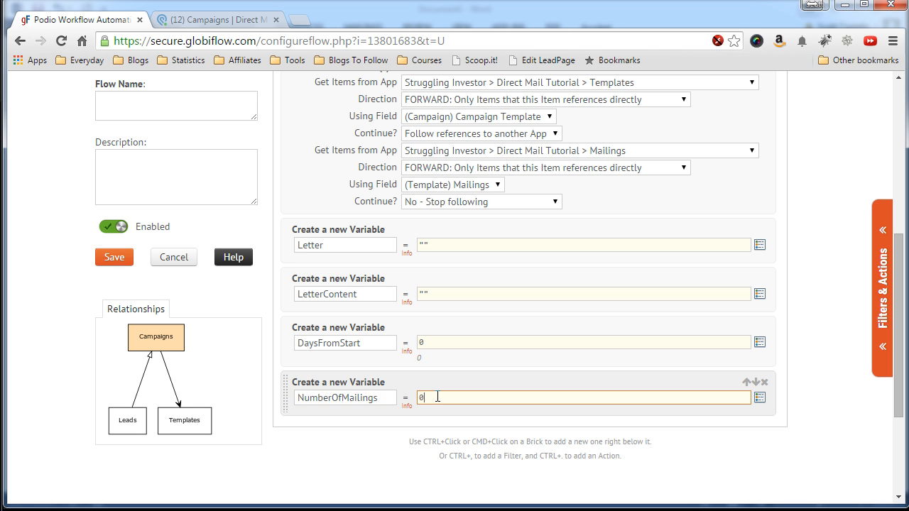
left_click(370, 421)
scroll(344, 414, "down", 1)
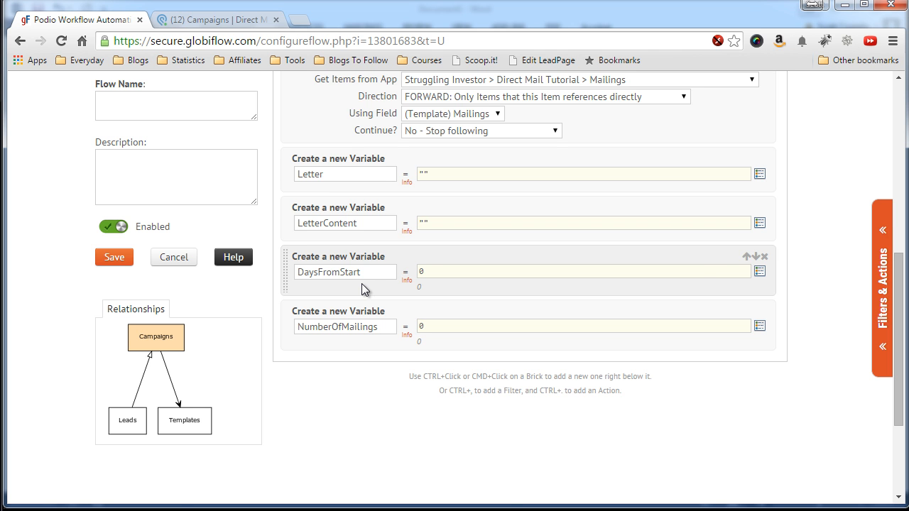
scroll(361, 283, "down", 1)
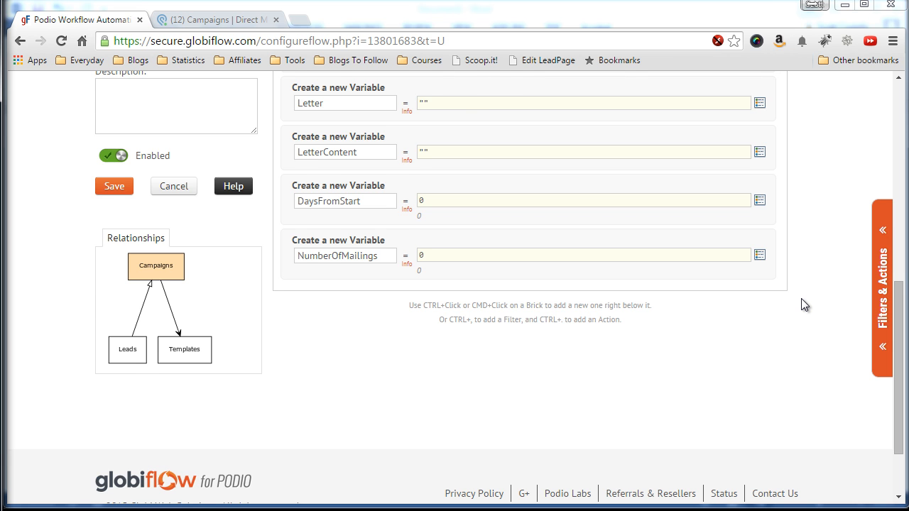
scroll(803, 299, "up", 1)
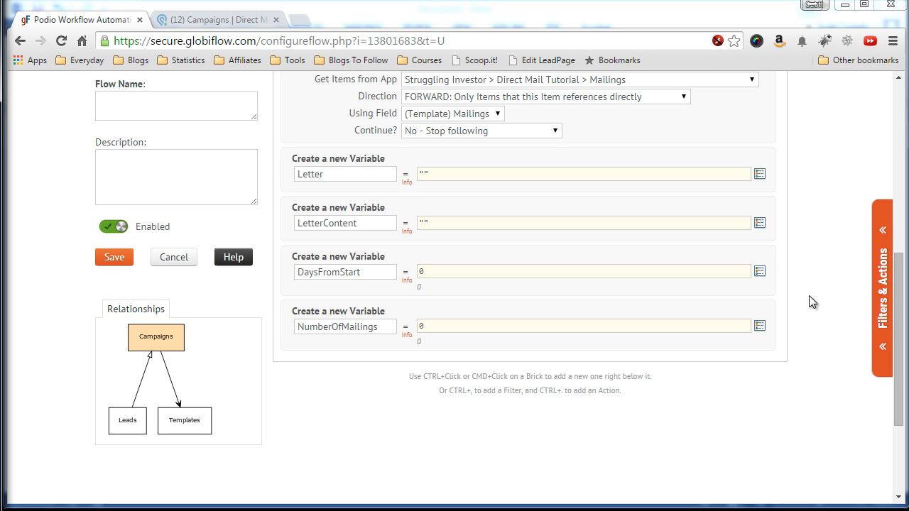
scroll(809, 297, "down", 1)
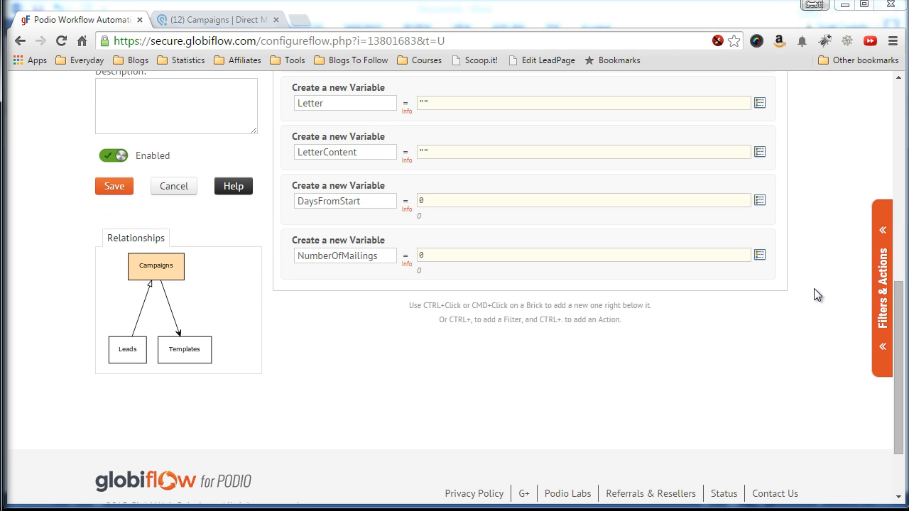
Add a For Each loop to the flow.
left_click(879, 284)
scroll(765, 331, "down", 1)
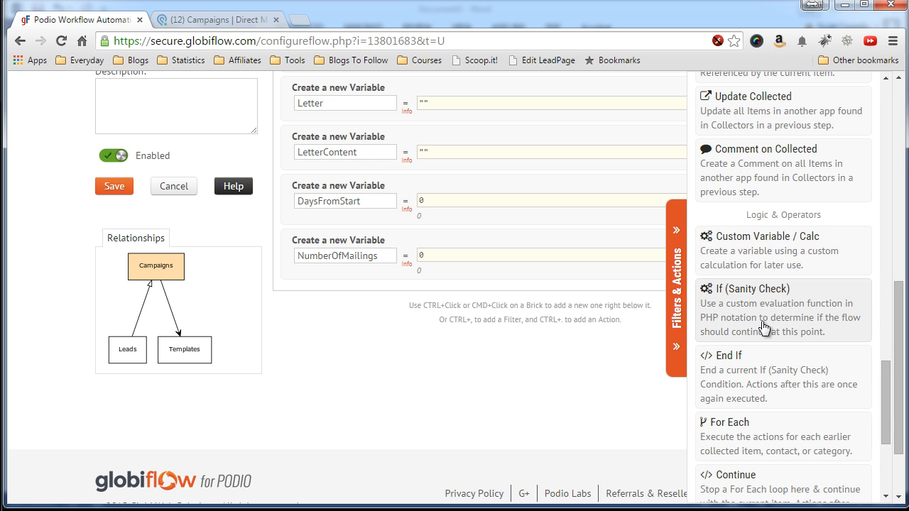
scroll(765, 327, "down", 1)
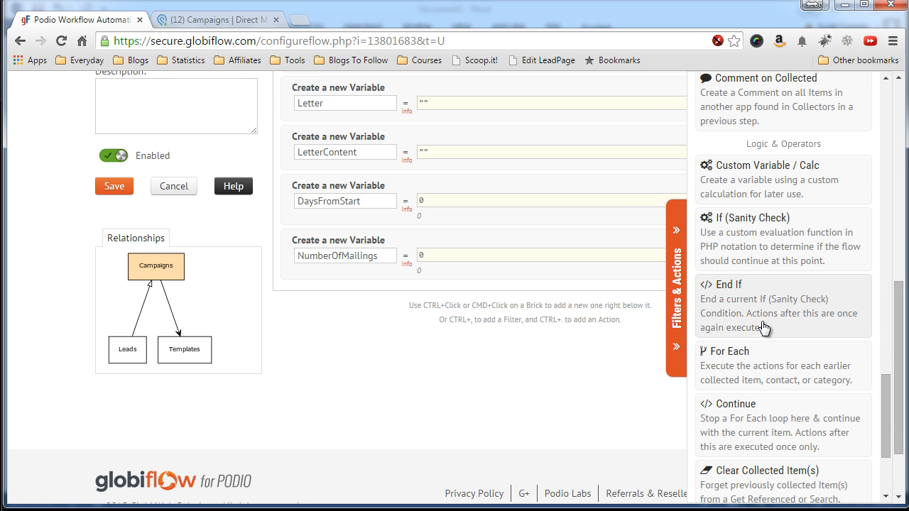
left_click(750, 371)
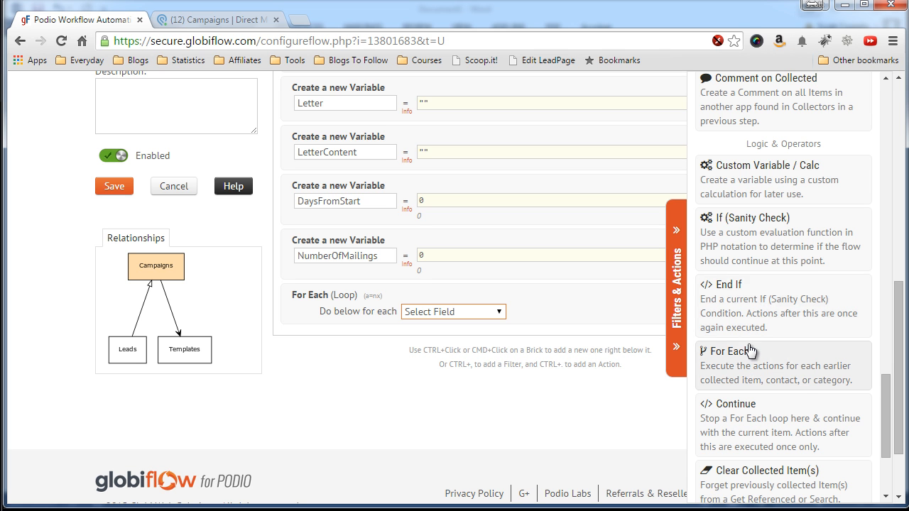
scroll(751, 351, "down", 2)
scroll(751, 352, "up", 4)
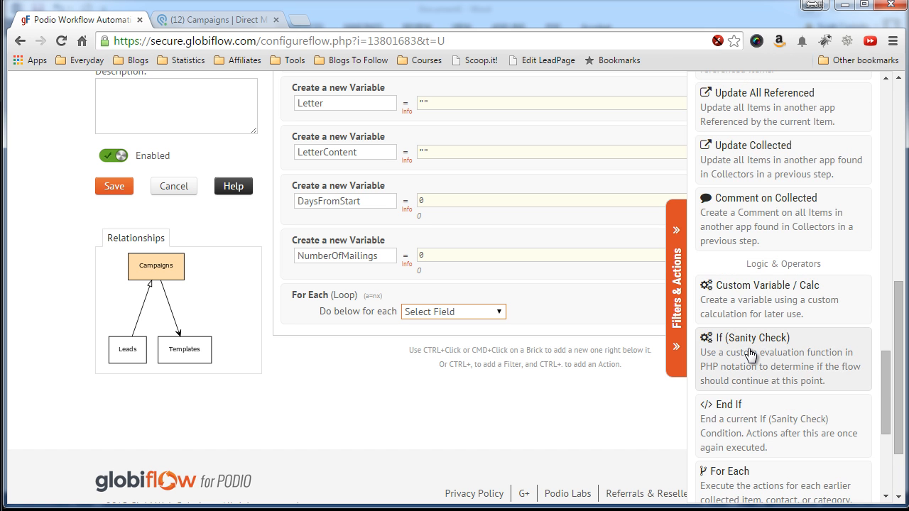
scroll(751, 353, "up", 1)
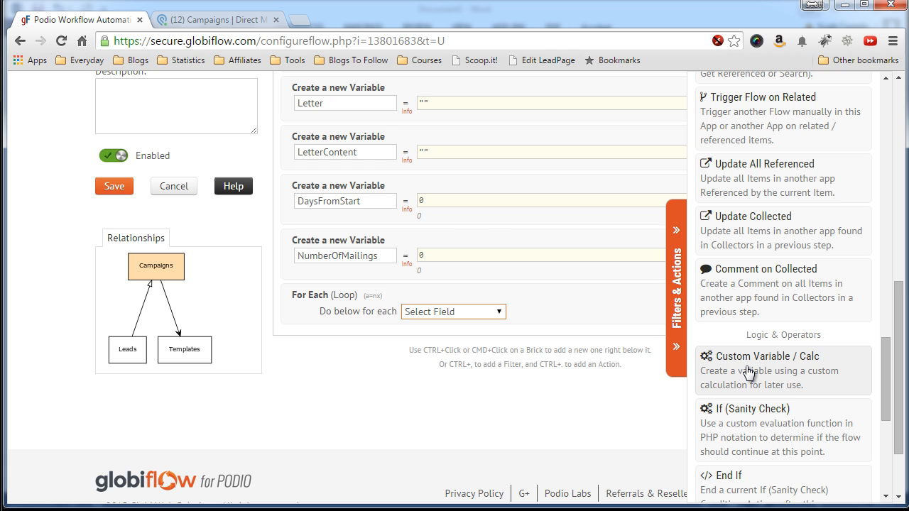
Inside the loop, set variable NumberOfMailings to [(Variable) NumberOfMailings]+1.
left_click(748, 372)
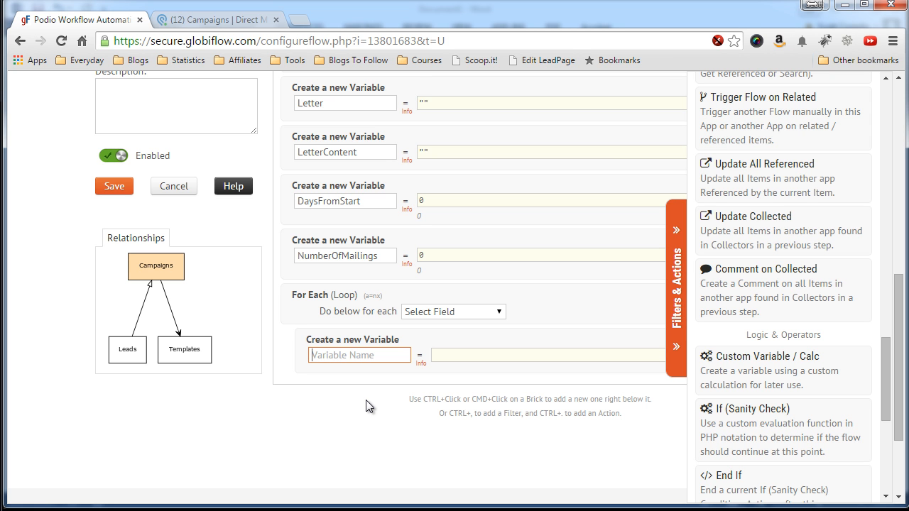
type("L")
key("BackSpace")
type("NumberOfMailings")
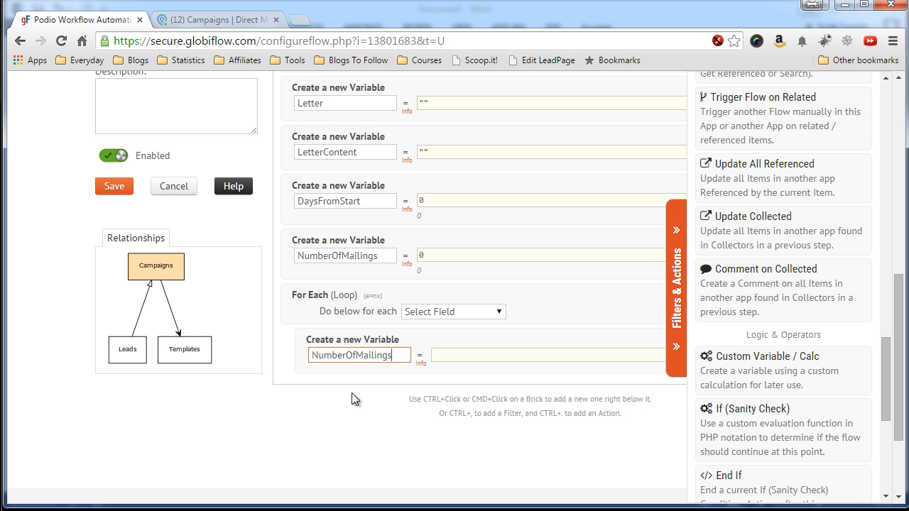
left_click(455, 356)
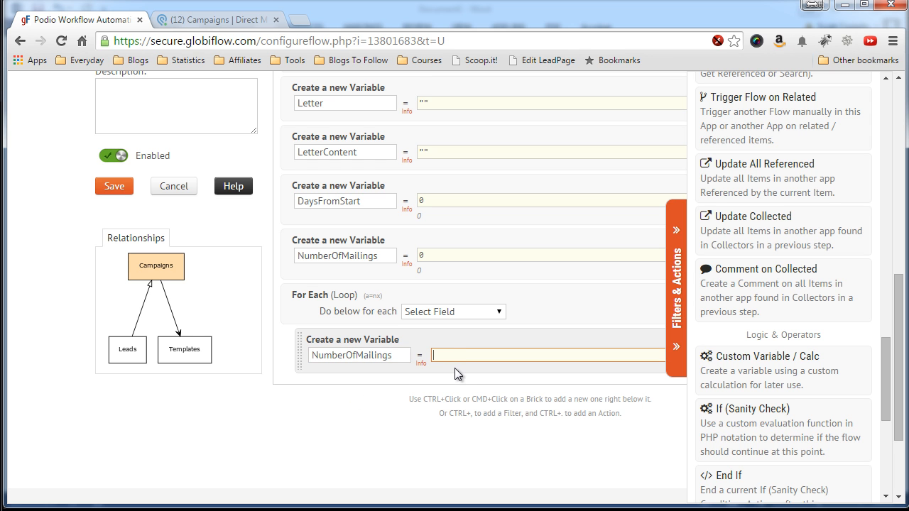
left_click(676, 348)
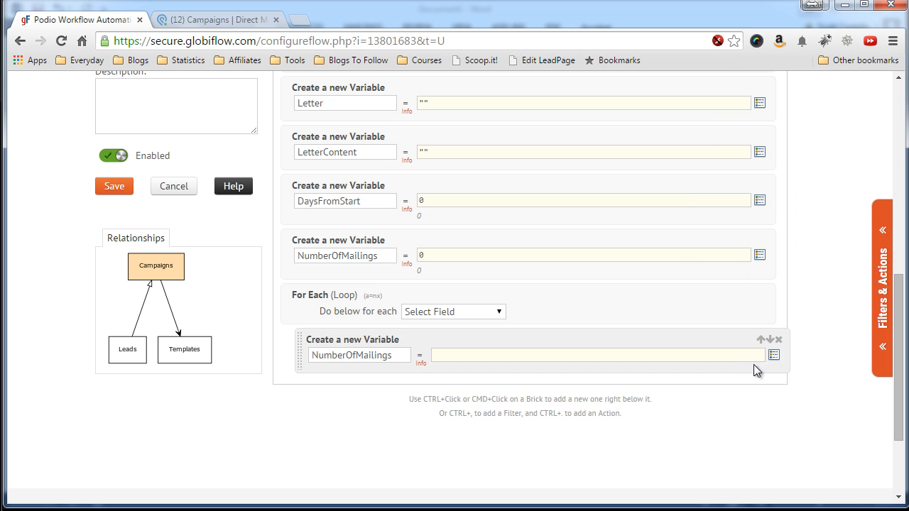
left_click(773, 355)
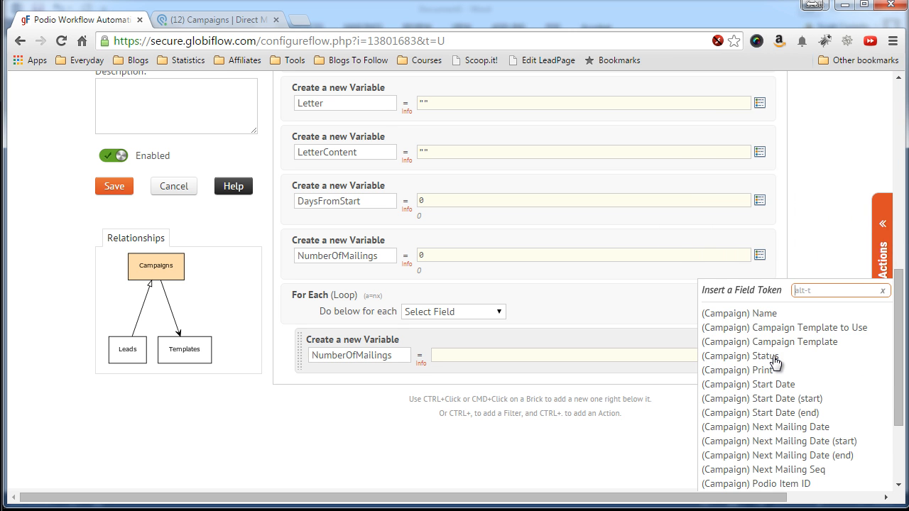
scroll(763, 403, "down", 2)
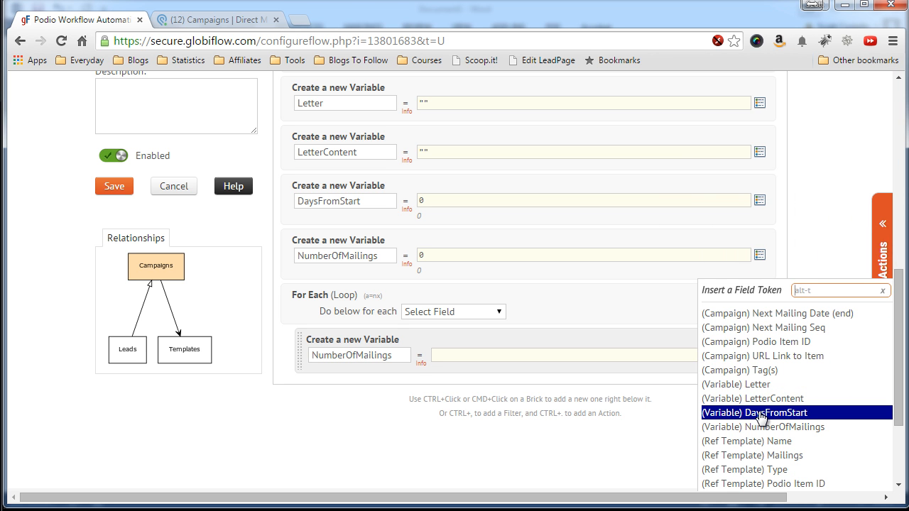
left_click(746, 427)
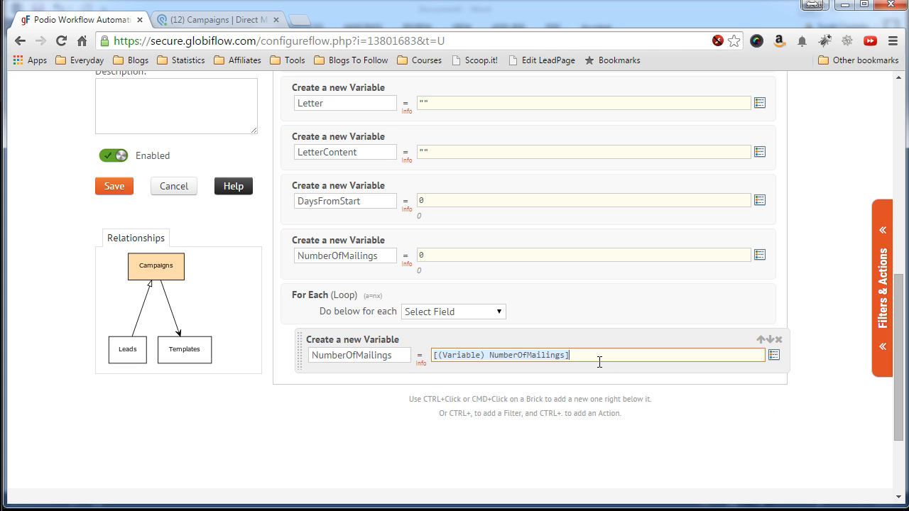
type("+1")
left_click(370, 396)
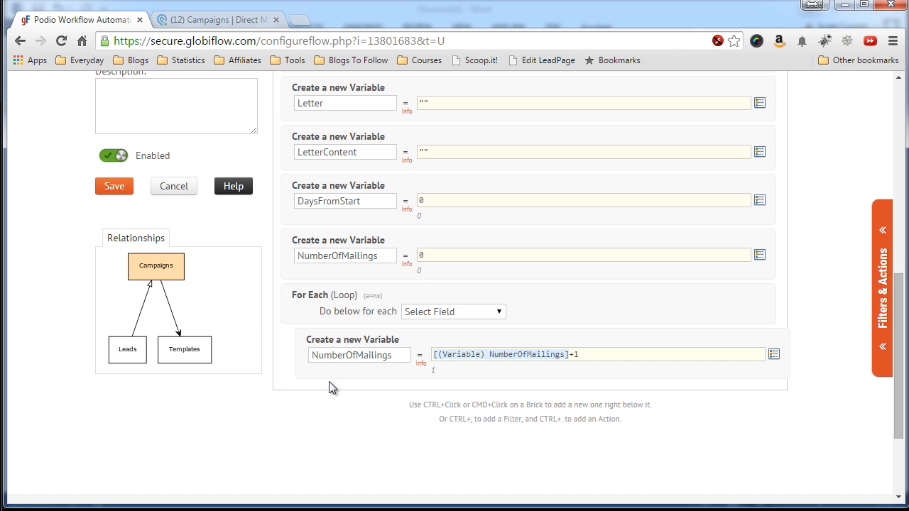
scroll(329, 381, "down", 1)
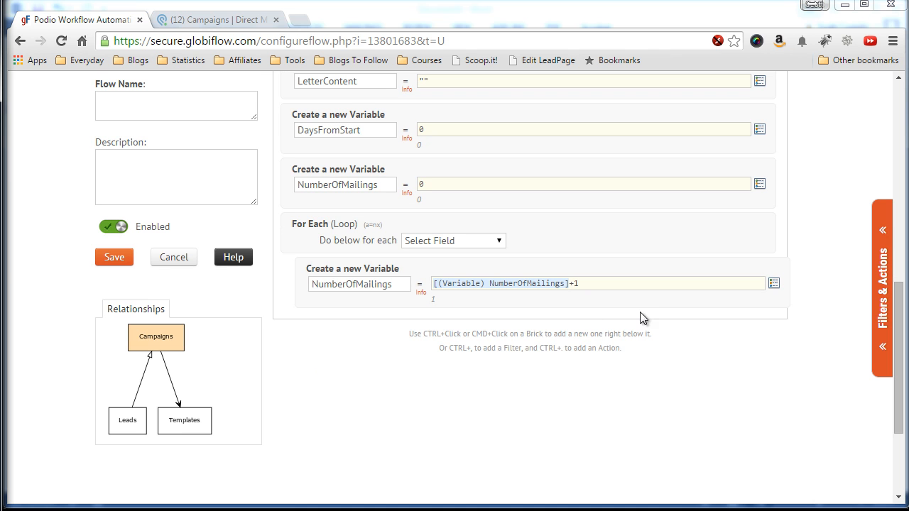
Add an If (Sanity Check) brick inside the loop.
left_click(880, 295)
scroll(754, 357, "down", 1)
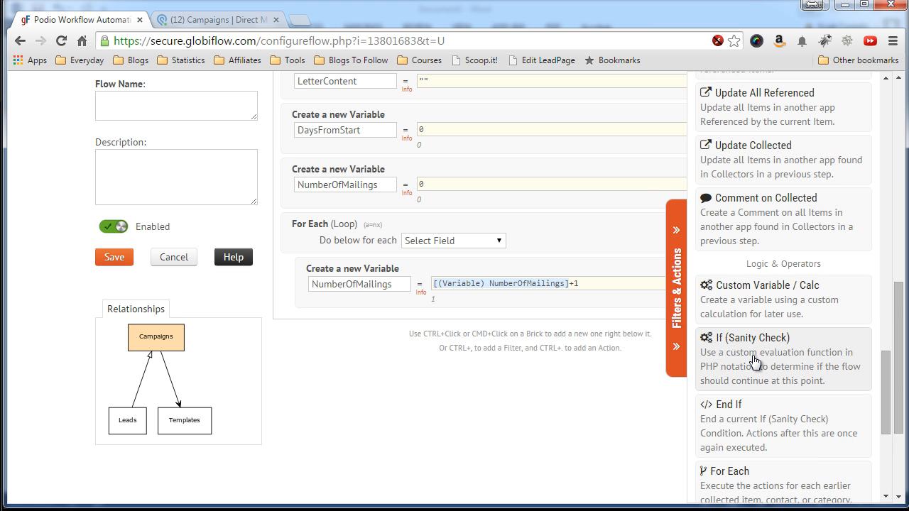
left_click(754, 362)
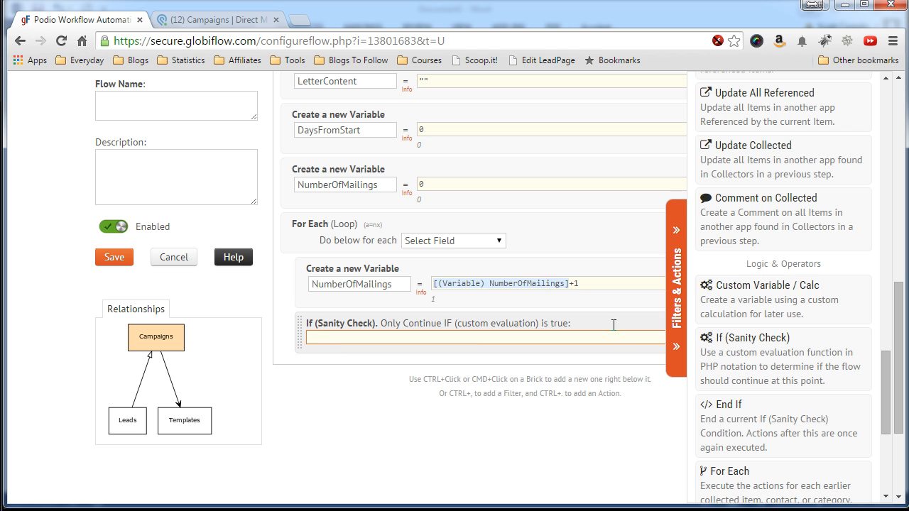
left_click(679, 307)
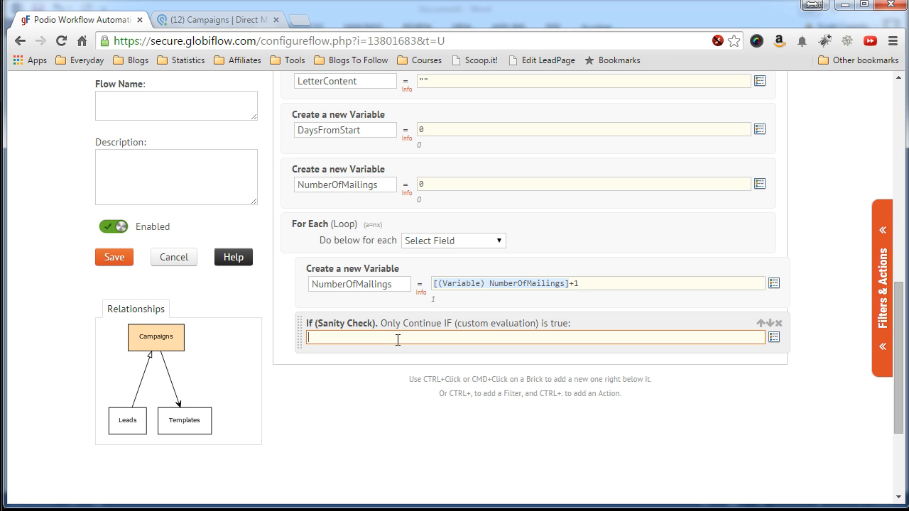
Set the condition to [(Campaign) Next Mailing Seq]==[(Ref Mailing) Sequence Number].
left_click(774, 338)
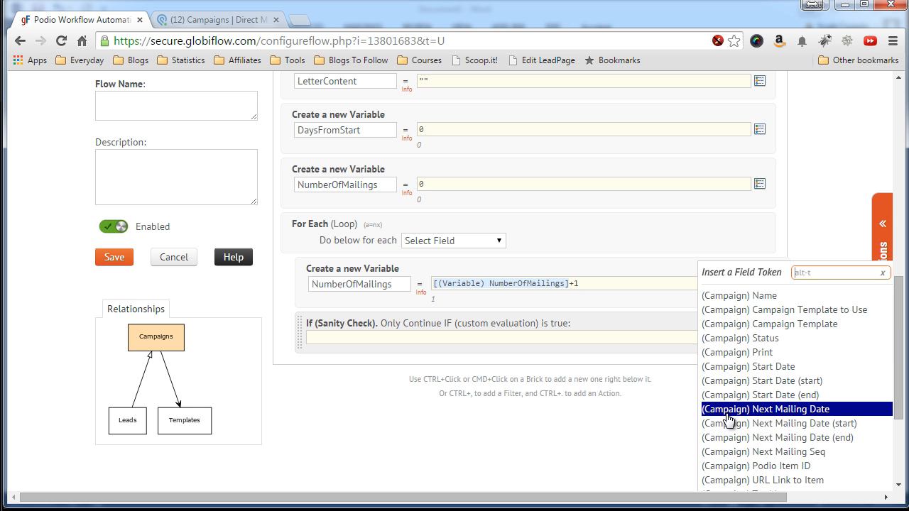
scroll(728, 423, "down", 1)
scroll(729, 423, "up", 1)
left_click(718, 452)
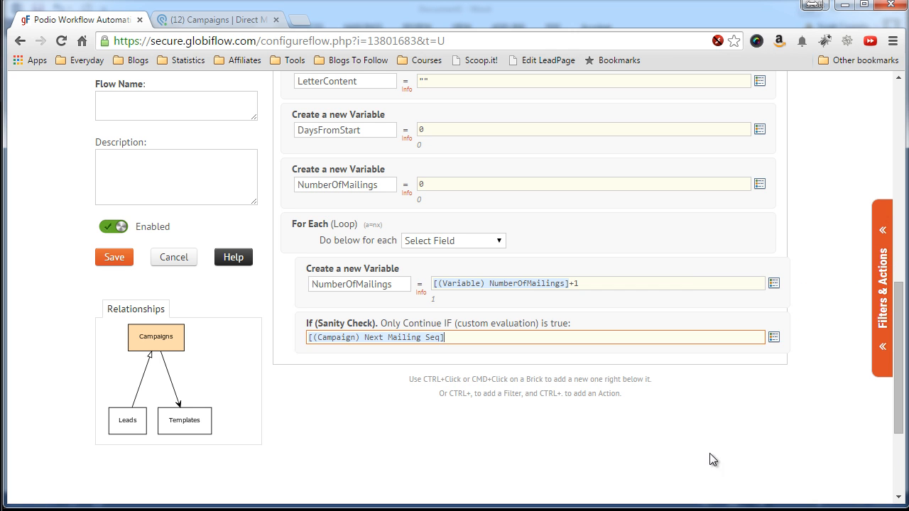
type("==")
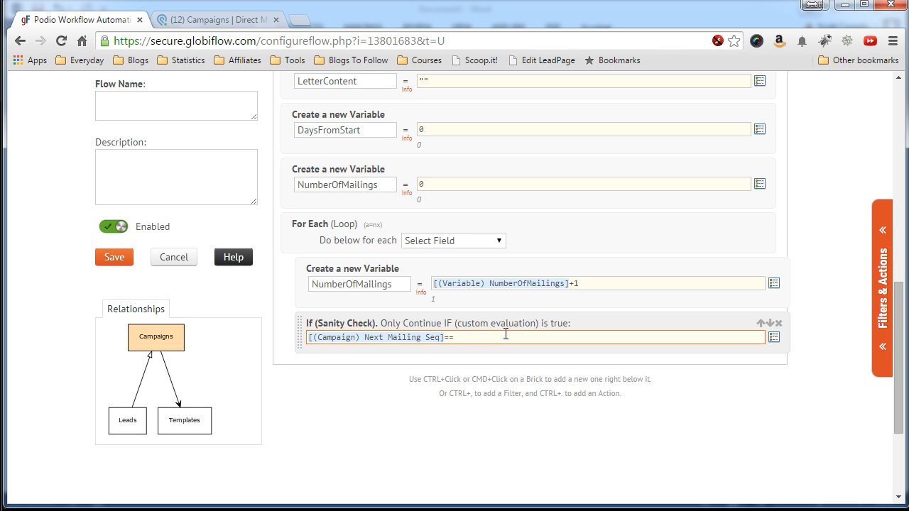
left_click(772, 341)
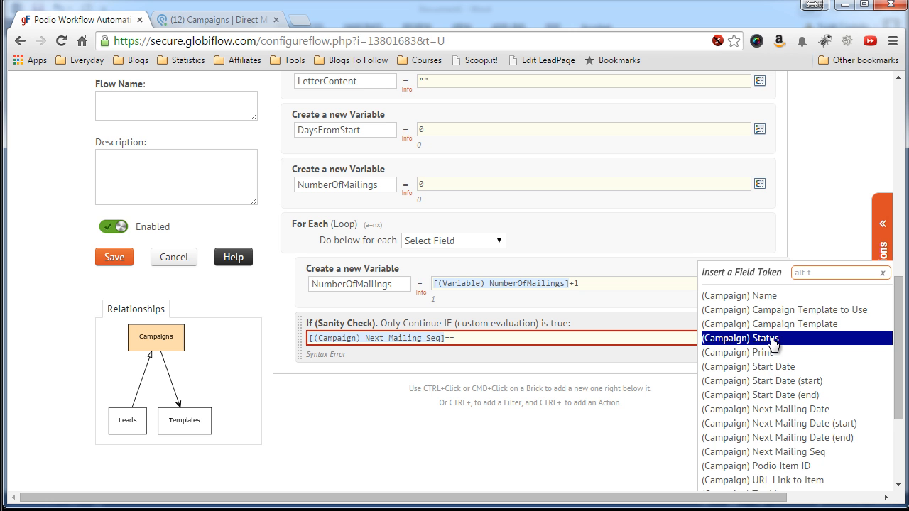
scroll(773, 384, "down", 3)
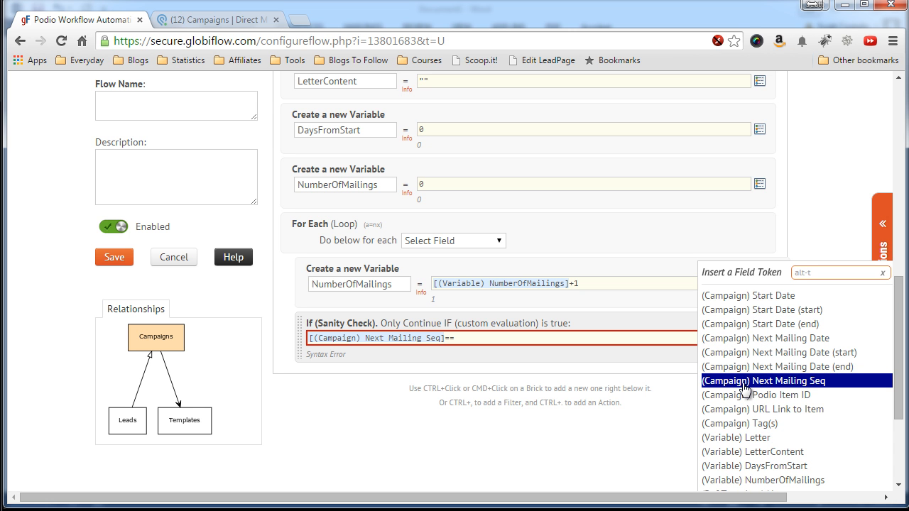
scroll(744, 387, "down", 3)
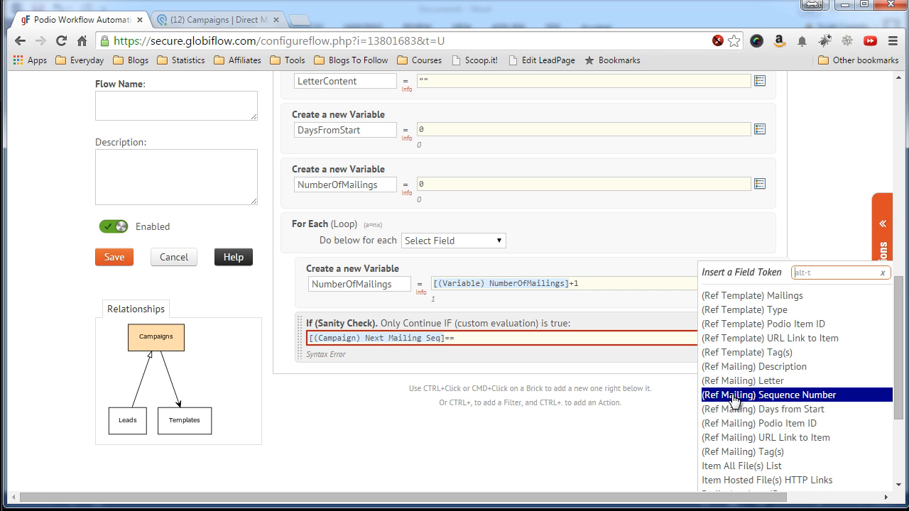
left_click(739, 395)
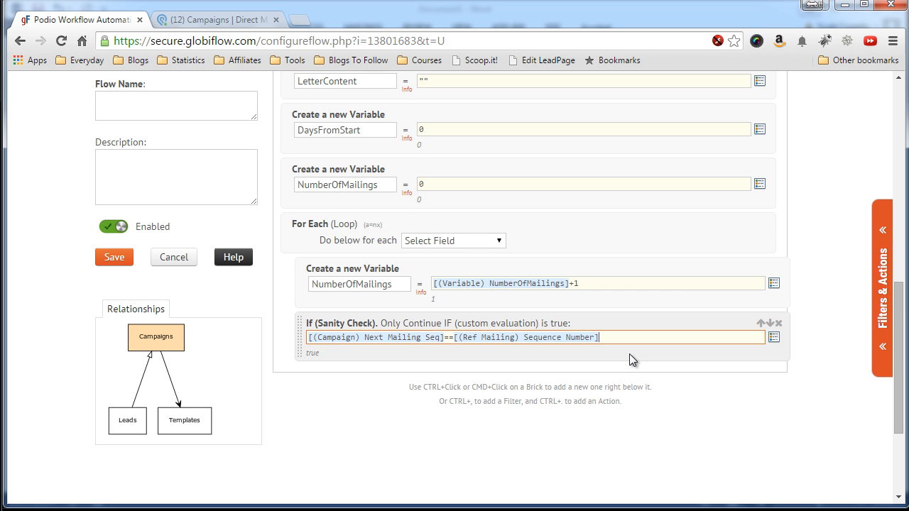
scroll(374, 353, "down", 1)
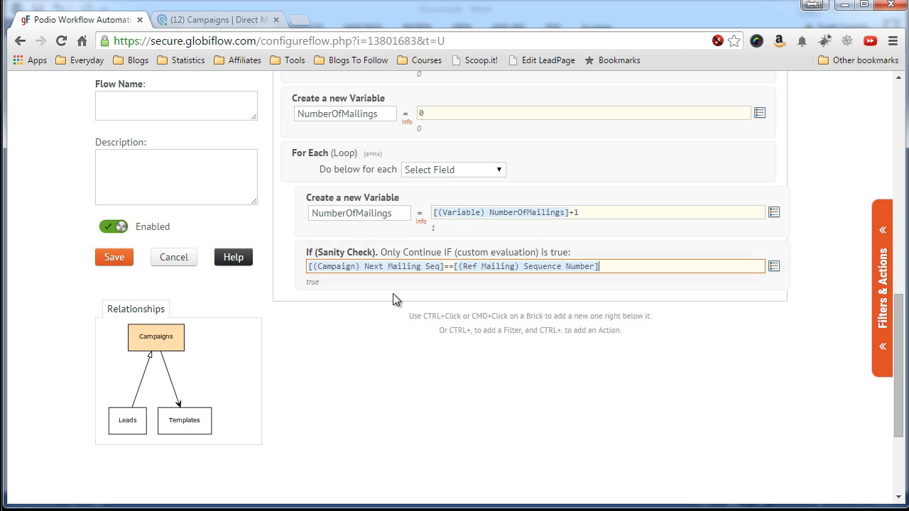
scroll(362, 306, "down", 1)
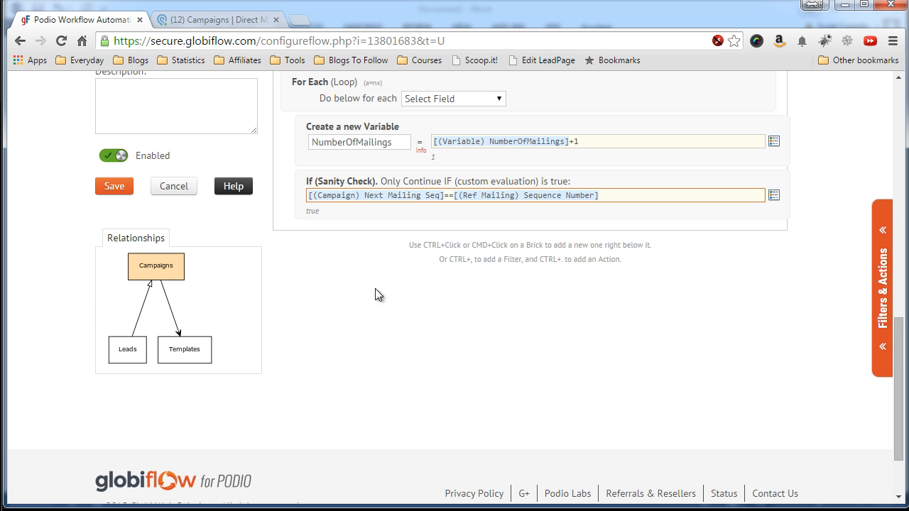
Add a Custom Variable / Calc brick inside the sanity check.
left_click(870, 267)
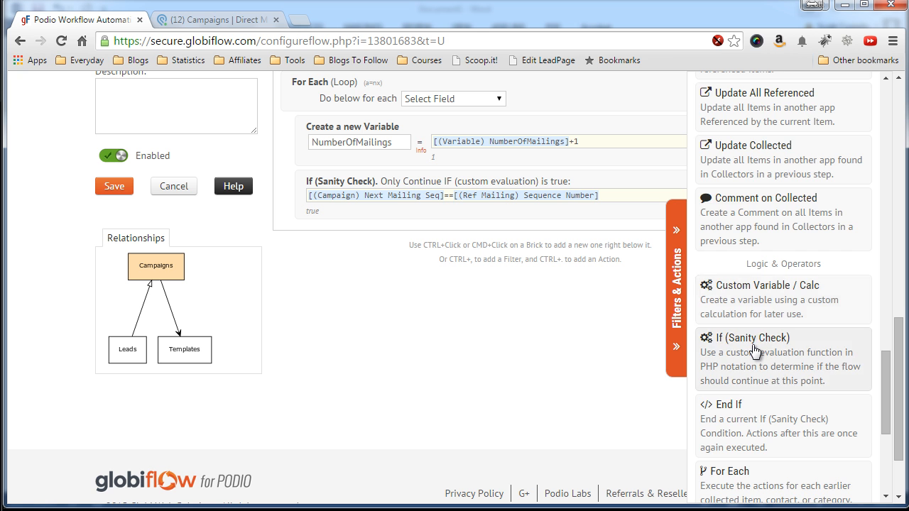
scroll(754, 333, "down", 2)
scroll(754, 352, "down", 2)
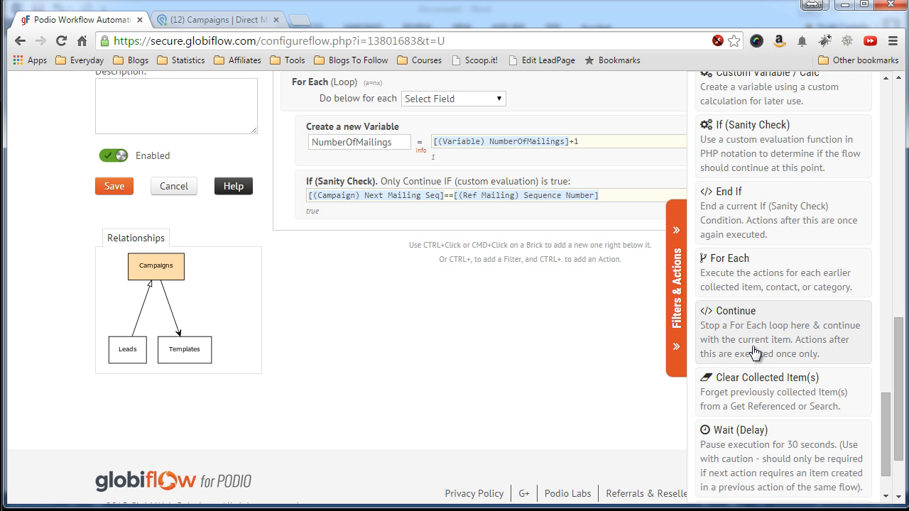
scroll(752, 348, "up", 3)
scroll(752, 348, "up", 1)
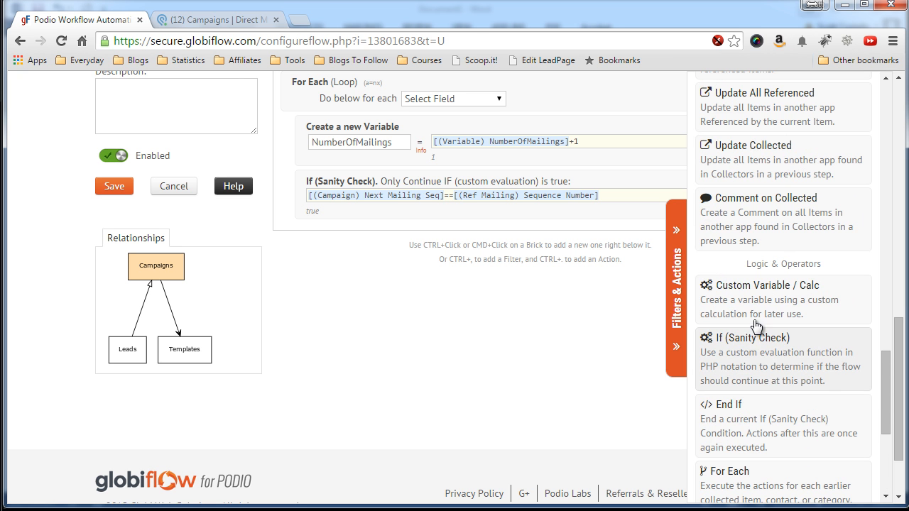
left_click(754, 313)
left_click(526, 250)
Name it LetterSeqNo and set its value to [(Ref Mailing) Sequence Number].
left_click(340, 252)
type("LetterSeqNo")
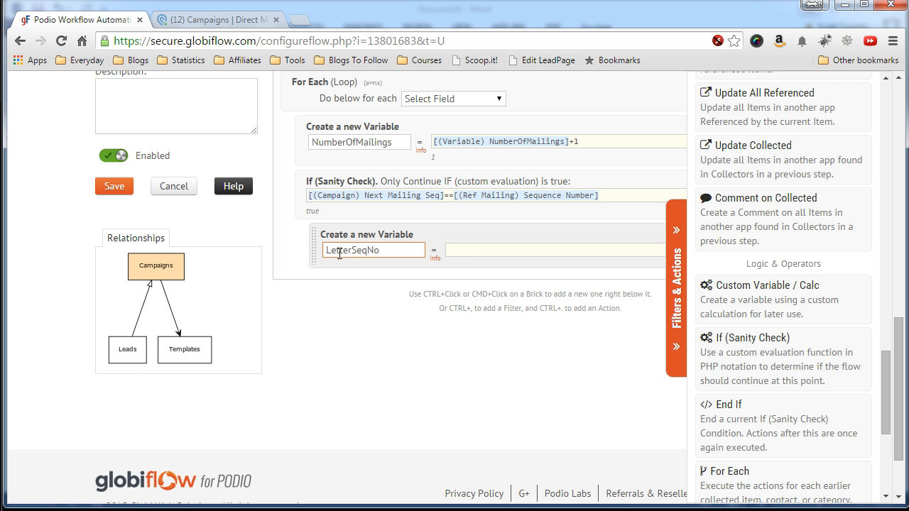
left_click(468, 250)
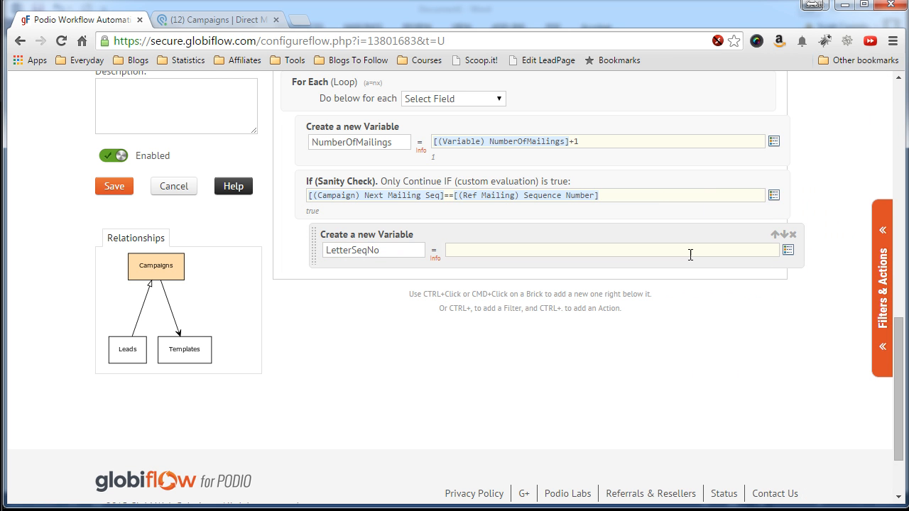
left_click(788, 249)
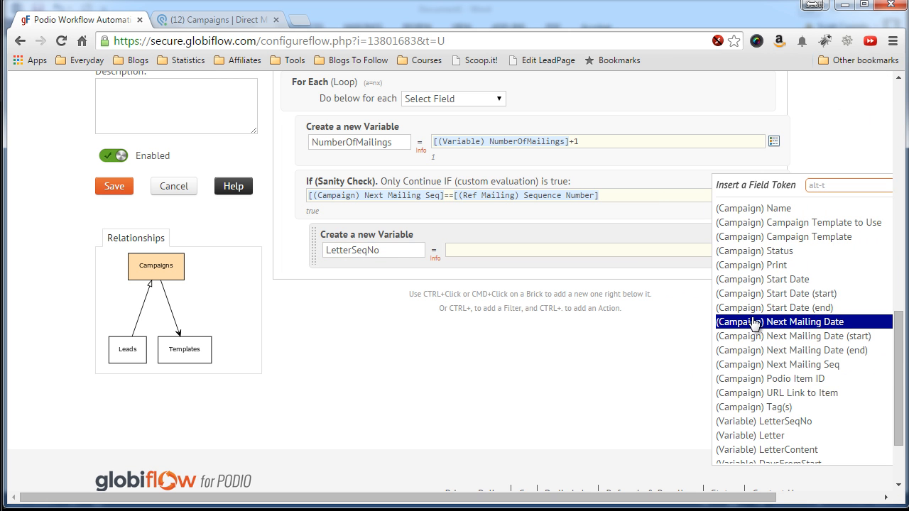
scroll(753, 321, "down", 3)
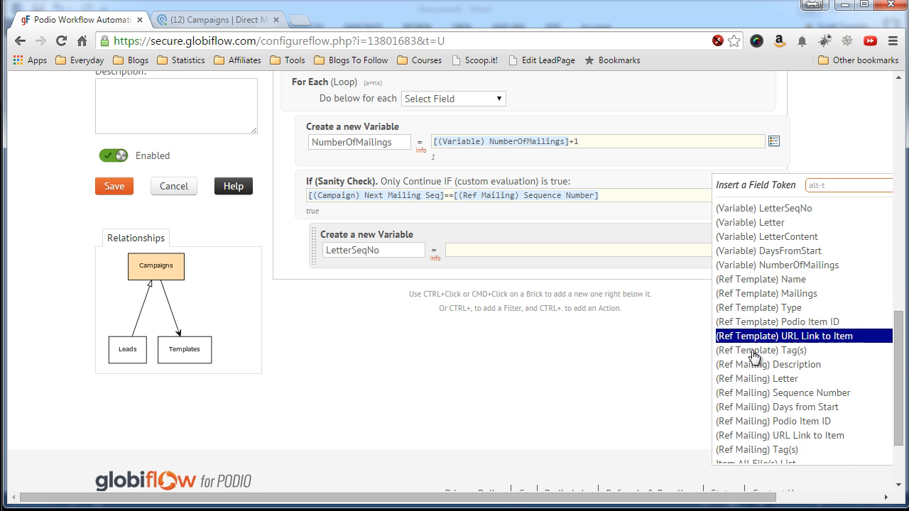
left_click(757, 392)
left_click(305, 309)
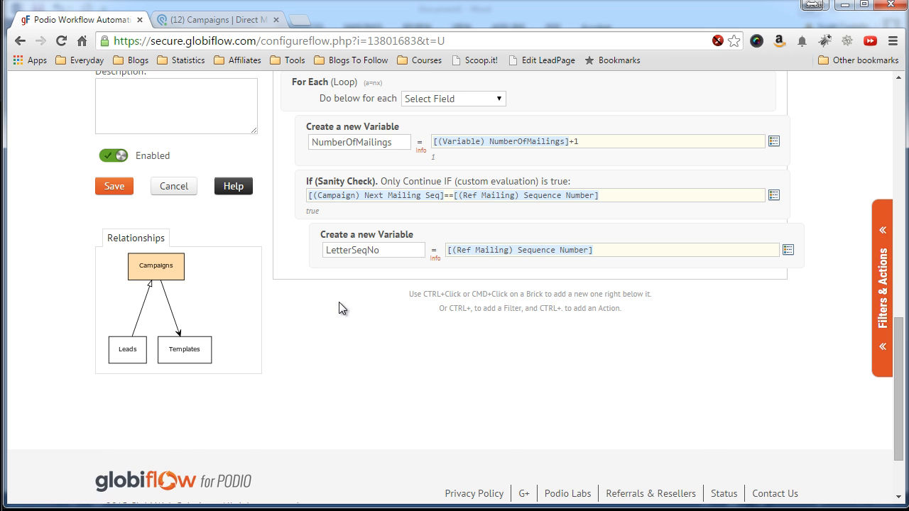
scroll(341, 307, "down", 1)
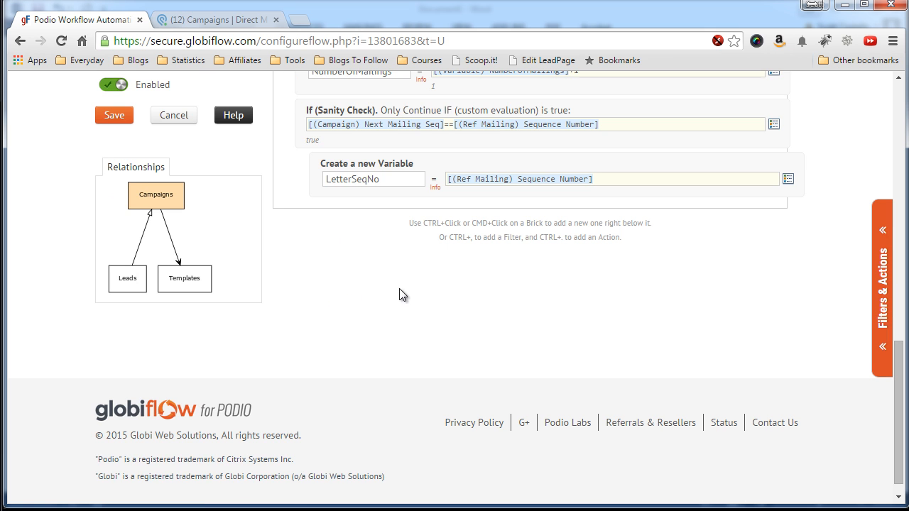
Add a Search for Item(s) step to the loop.
left_click(882, 284)
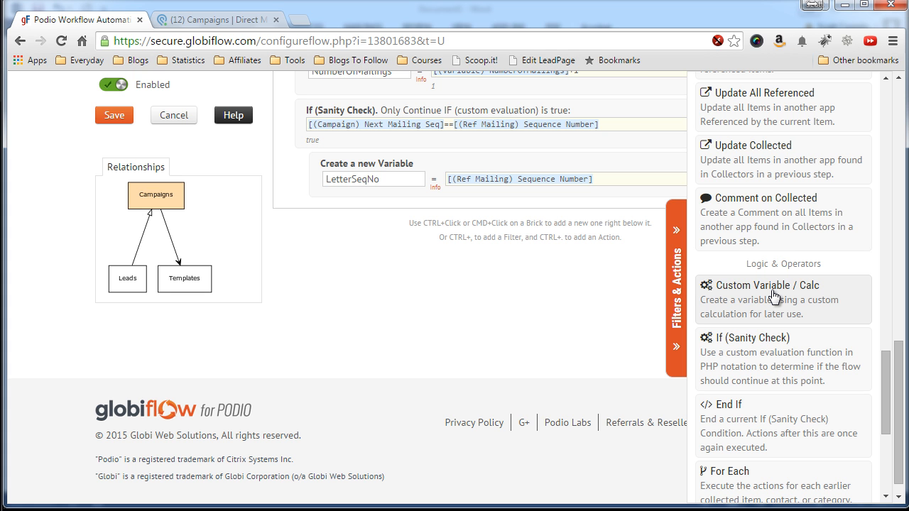
scroll(766, 298, "down", 3)
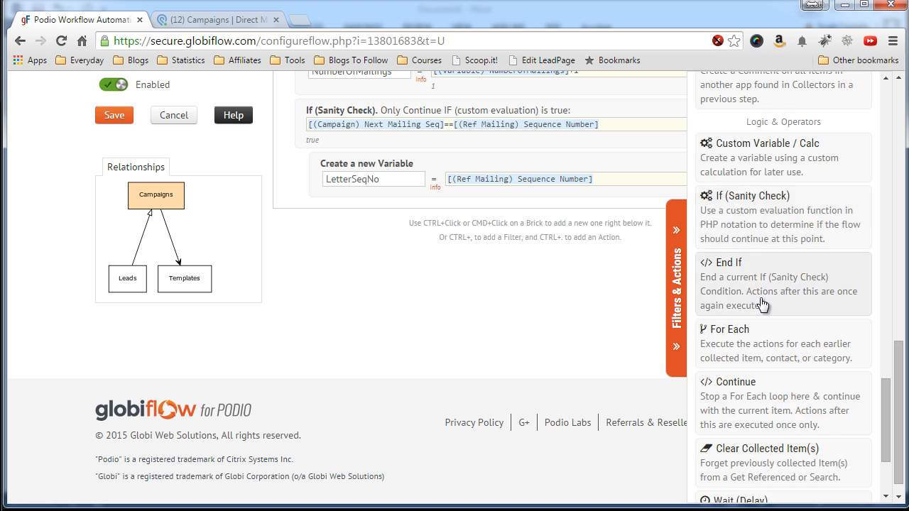
scroll(759, 297, "down", 1)
scroll(760, 300, "up", 5)
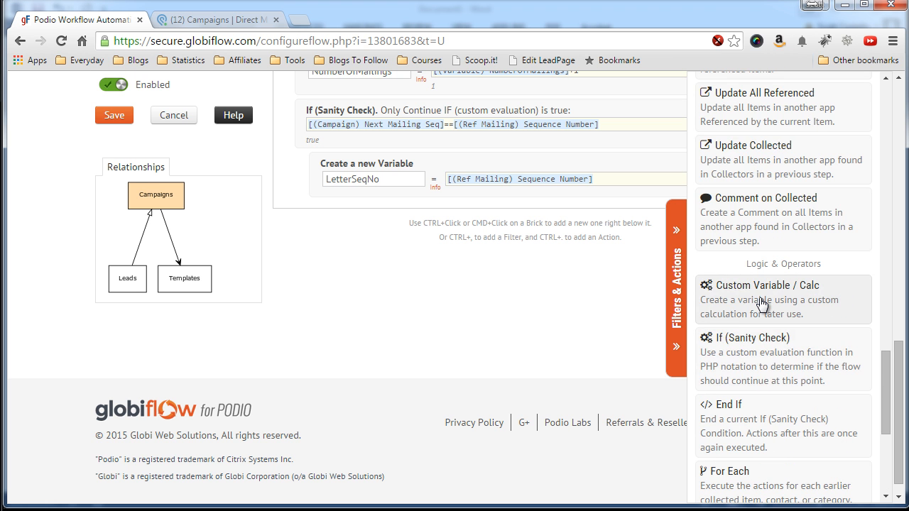
scroll(761, 303, "up", 4)
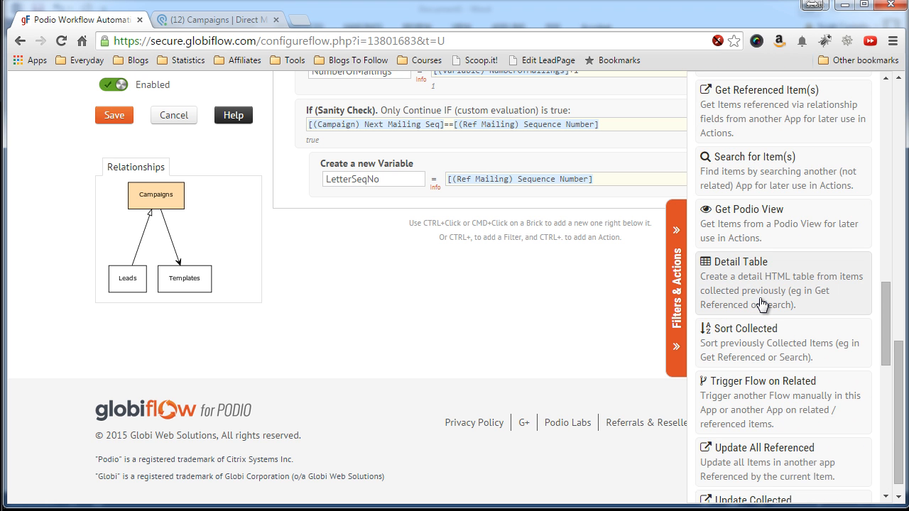
left_click(762, 192)
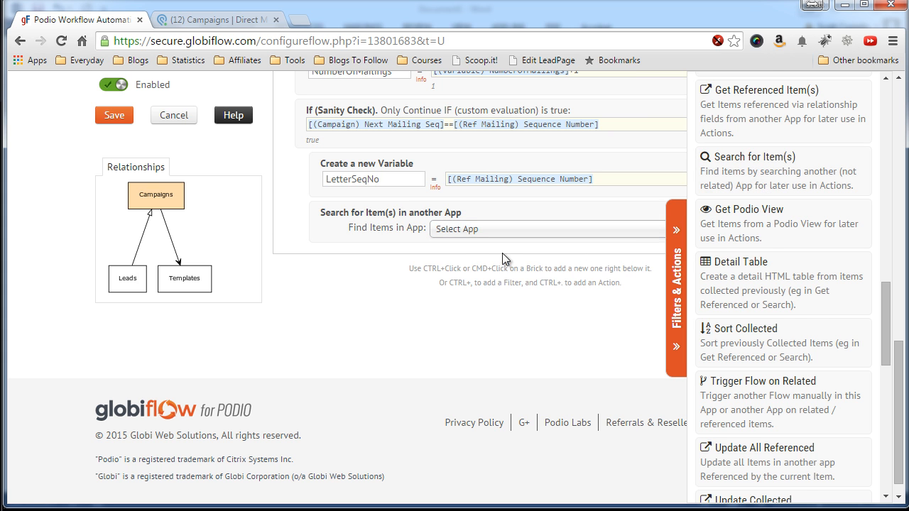
left_click(676, 262)
Search the Direct Mail Tutorial Letters app by its Name field.
left_click(629, 234)
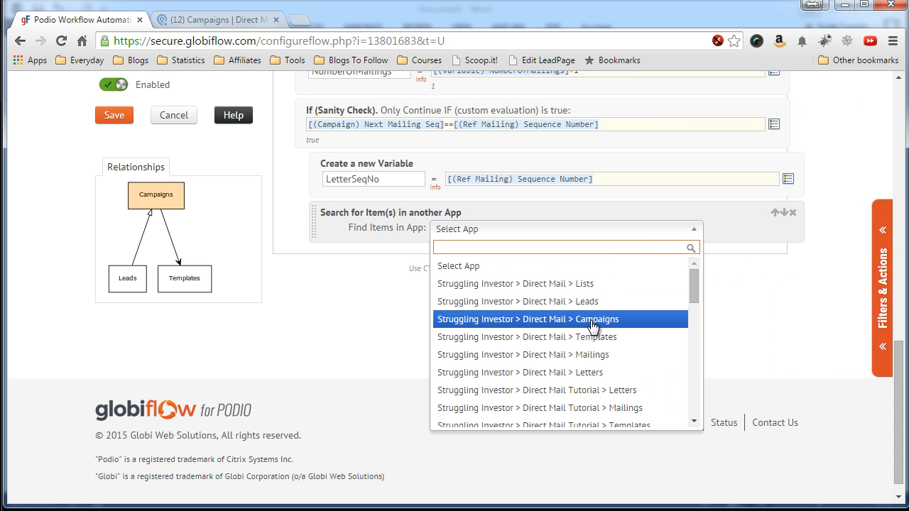
scroll(591, 338, "down", 1)
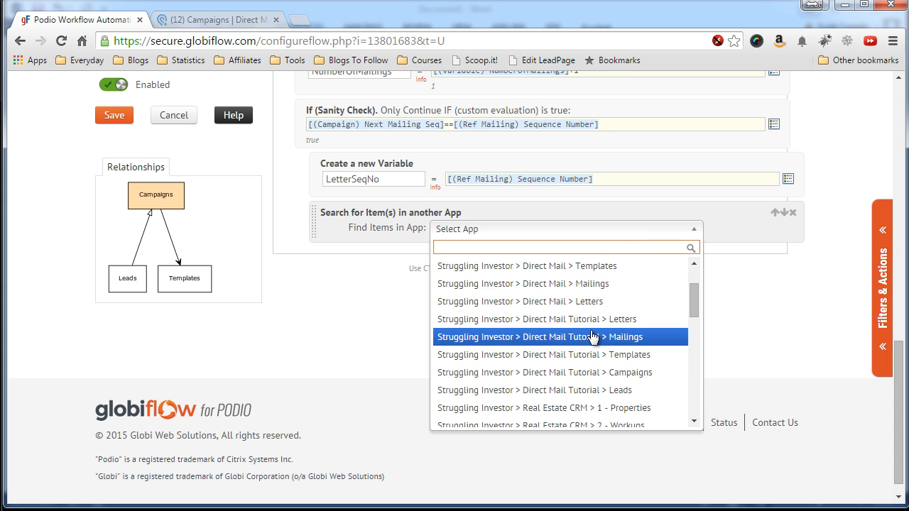
left_click(556, 327)
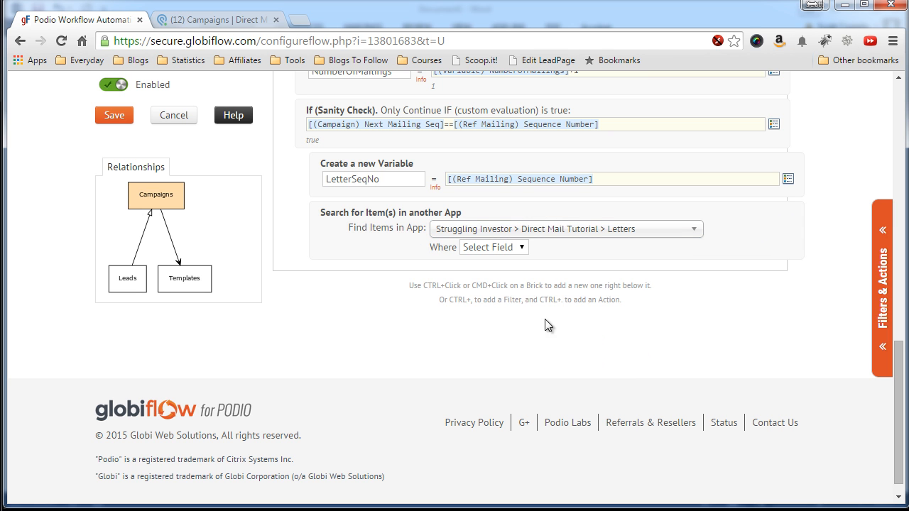
left_click(505, 247)
left_click(504, 275)
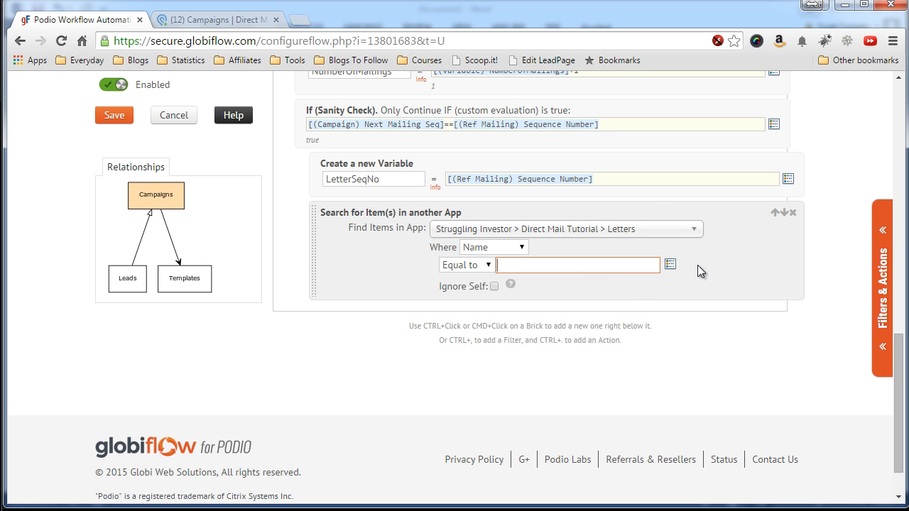
Make Name Equal to the [(Ref Mailing) Letter] token.
left_click(671, 266)
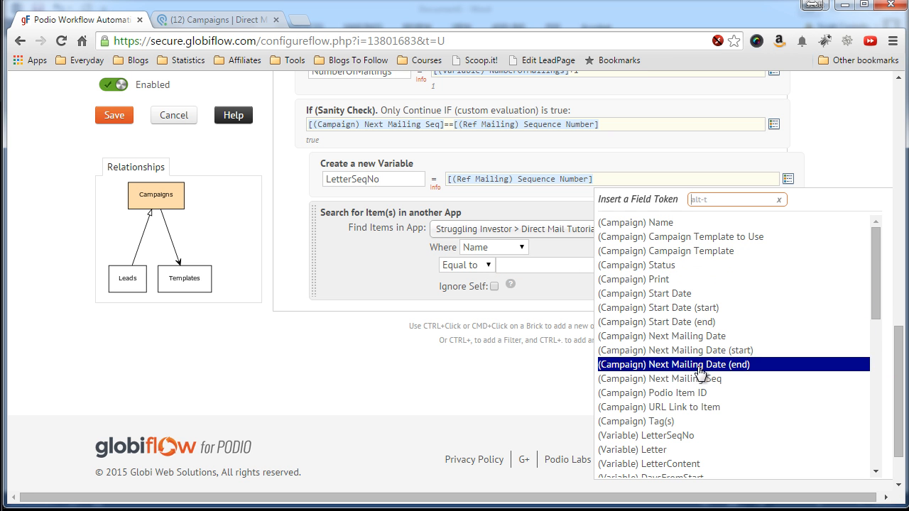
scroll(703, 365, "down", 1)
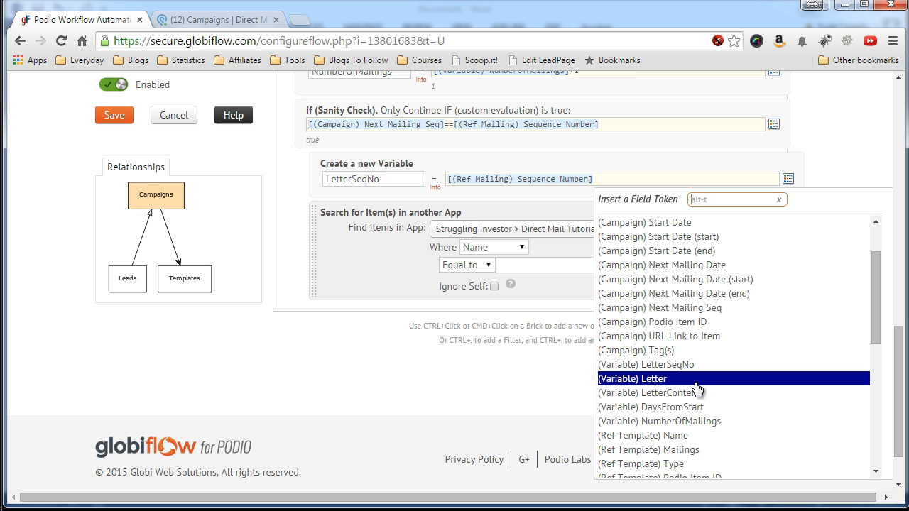
scroll(695, 389, "down", 3)
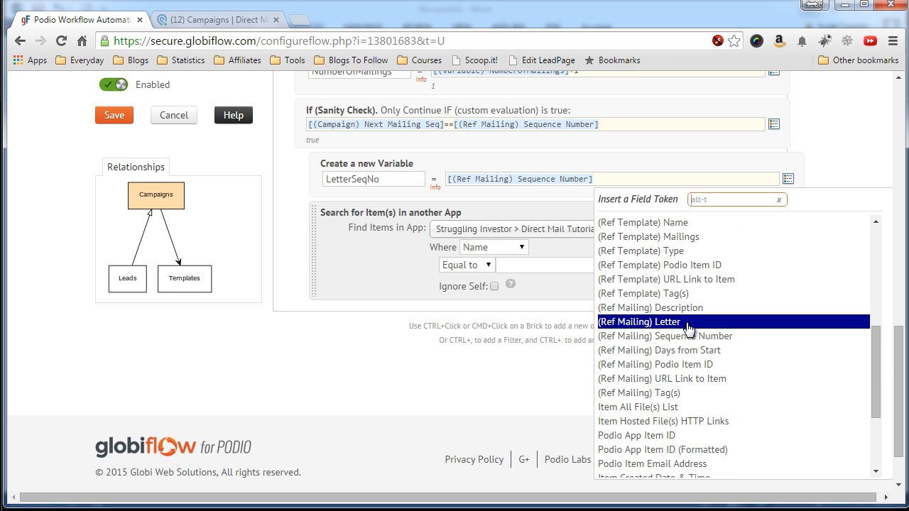
left_click(688, 326)
left_click(369, 331)
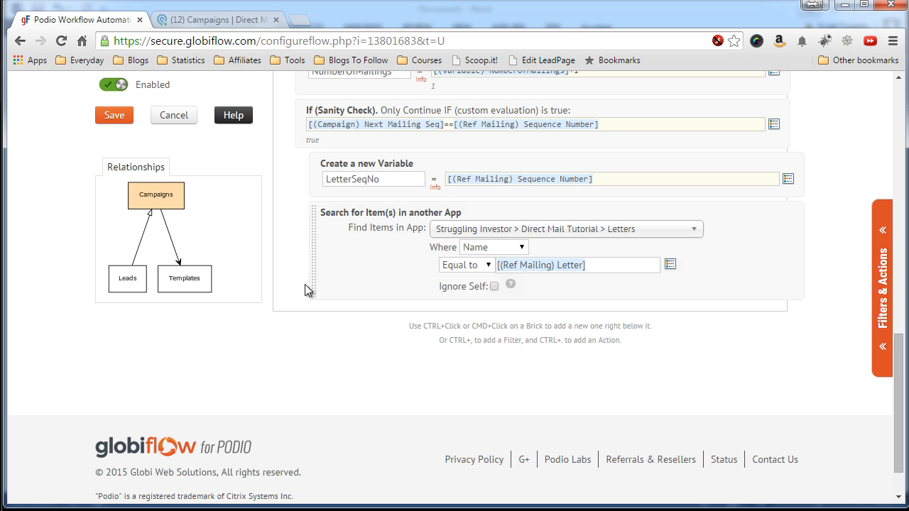
scroll(295, 274, "down", 1)
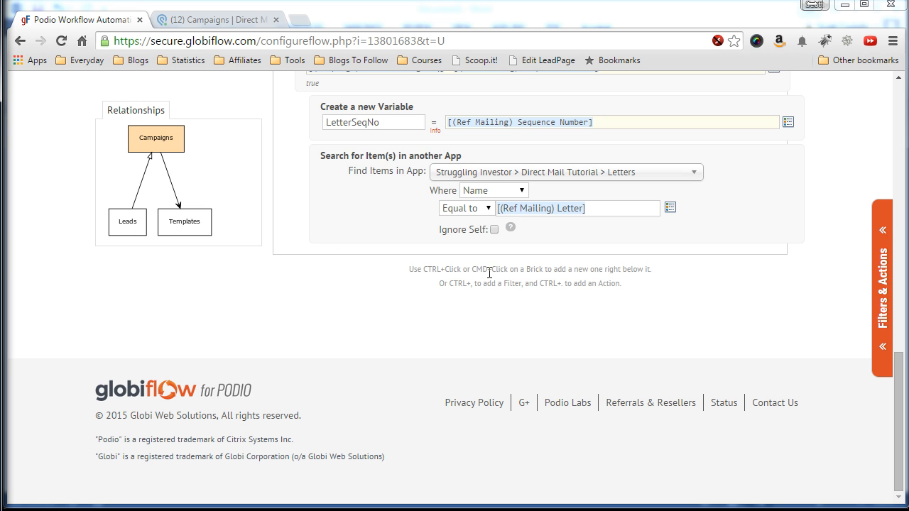
Add a Custom Variable / Calc step after the Letters search and name it LetterContent.
left_click(879, 273)
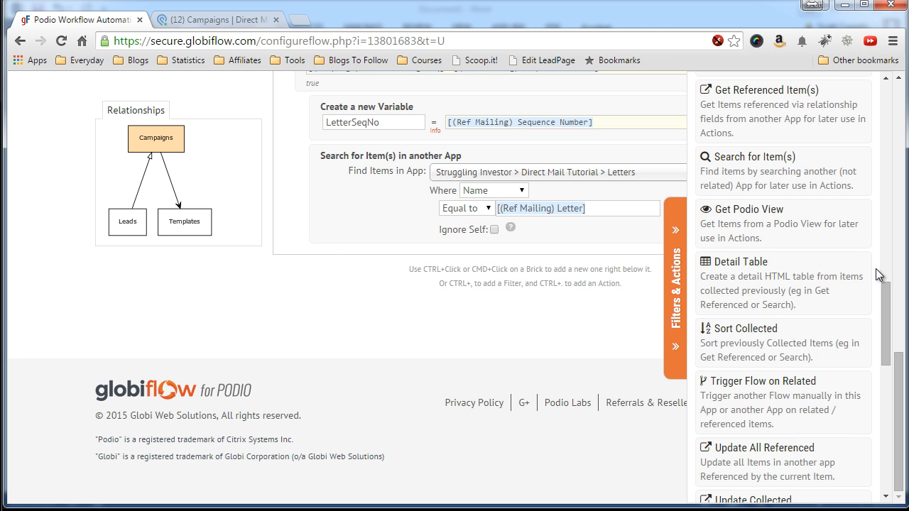
scroll(781, 286, "down", 4)
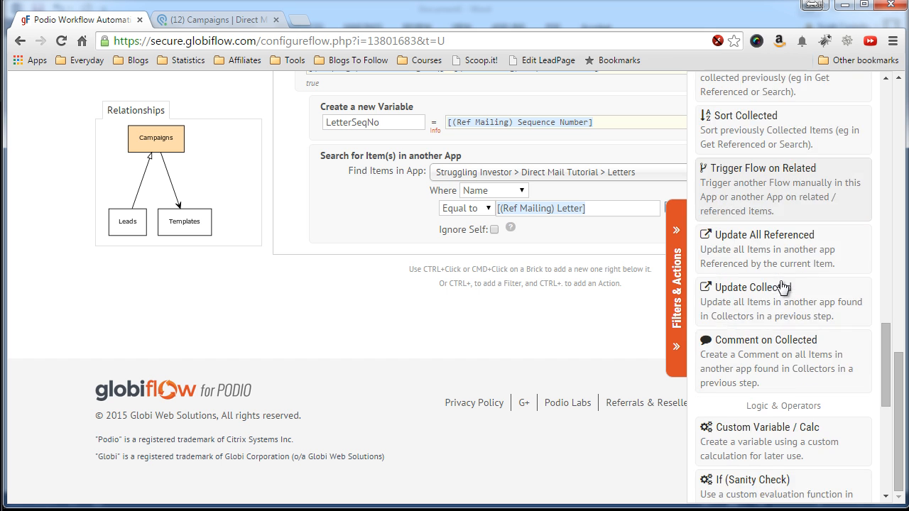
left_click(762, 355)
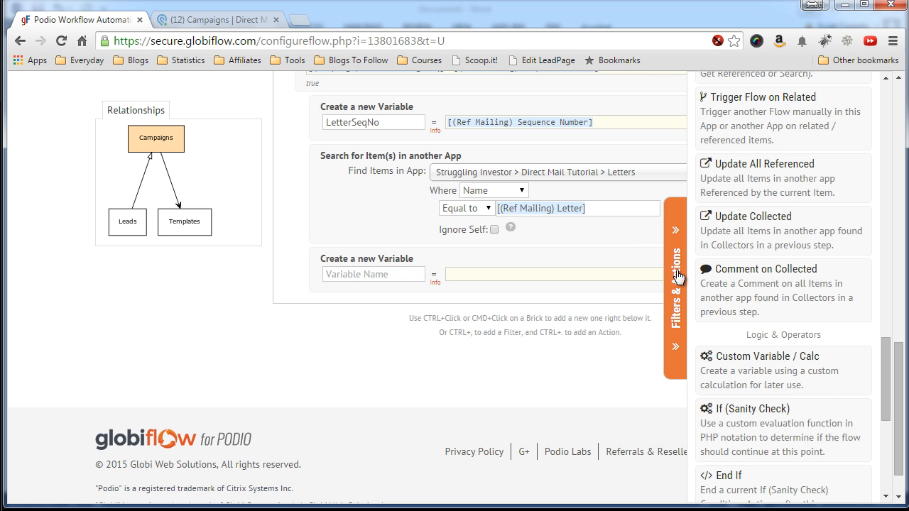
left_click(676, 275)
scroll(381, 280, "up", 2)
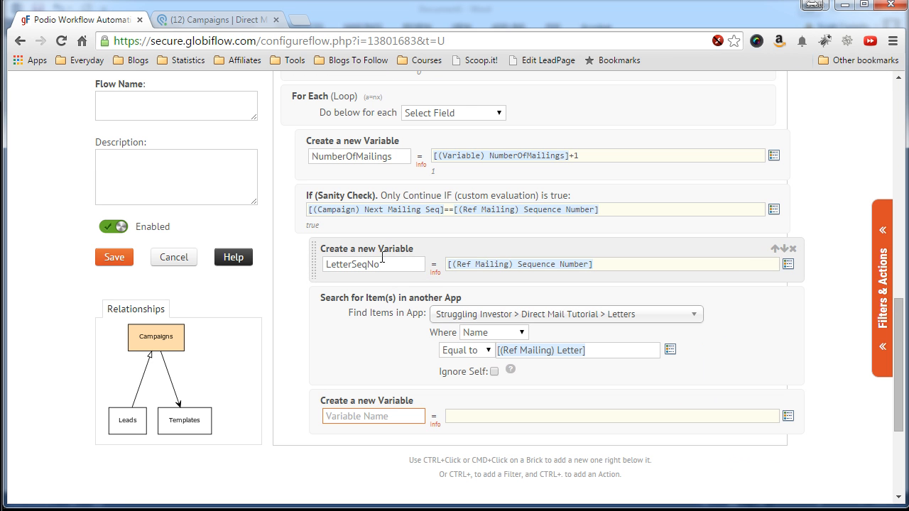
type("N")
scroll(269, 229, "up", 3)
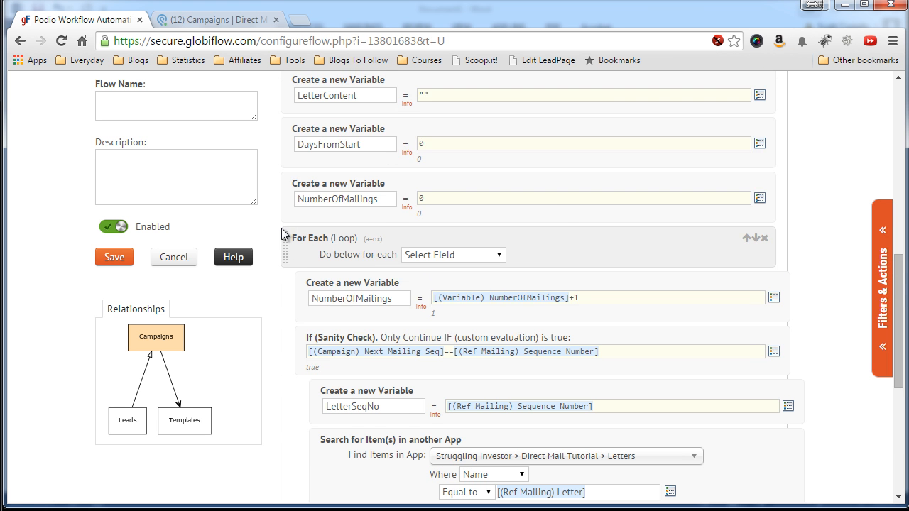
scroll(281, 228, "down", 4)
key("BackSpace")
type("Letter")
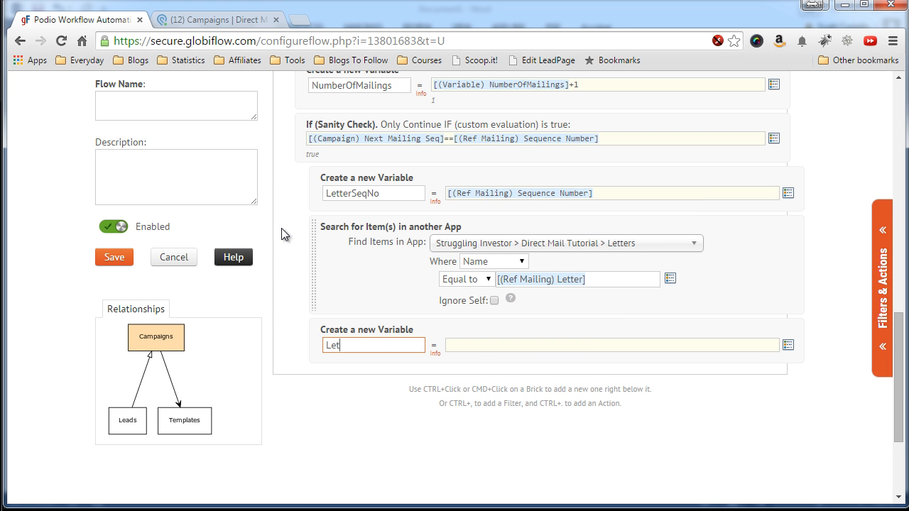
type("Content")
scroll(281, 227, "up", 1)
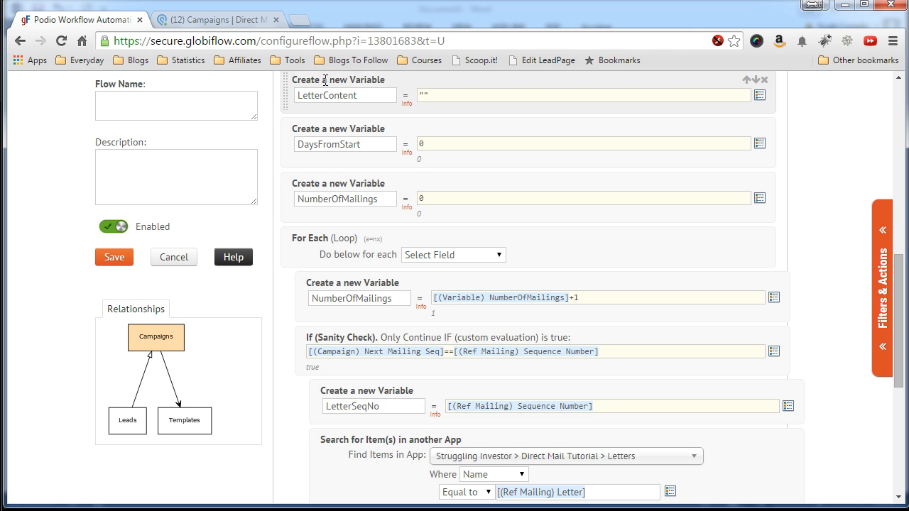
scroll(279, 284, "down", 4)
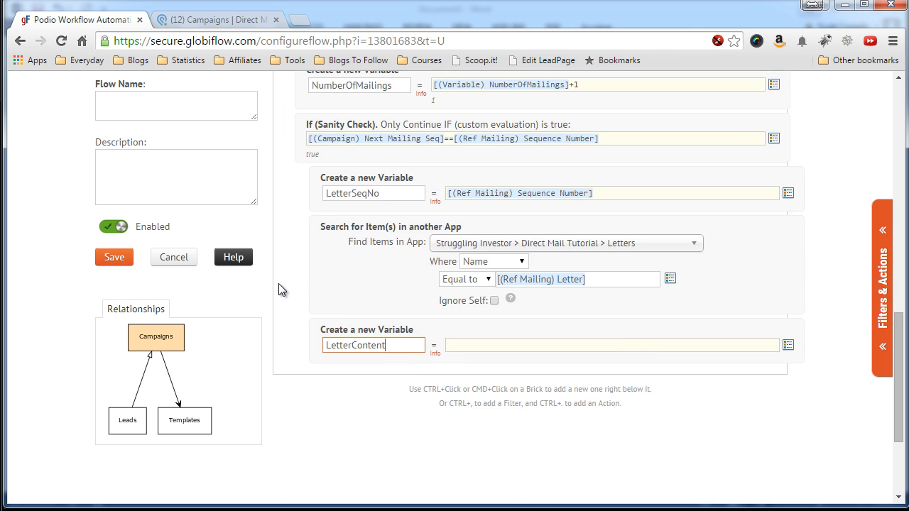
Set the LetterContent value to the [(Ref Letter) Content] token.
left_click(481, 275)
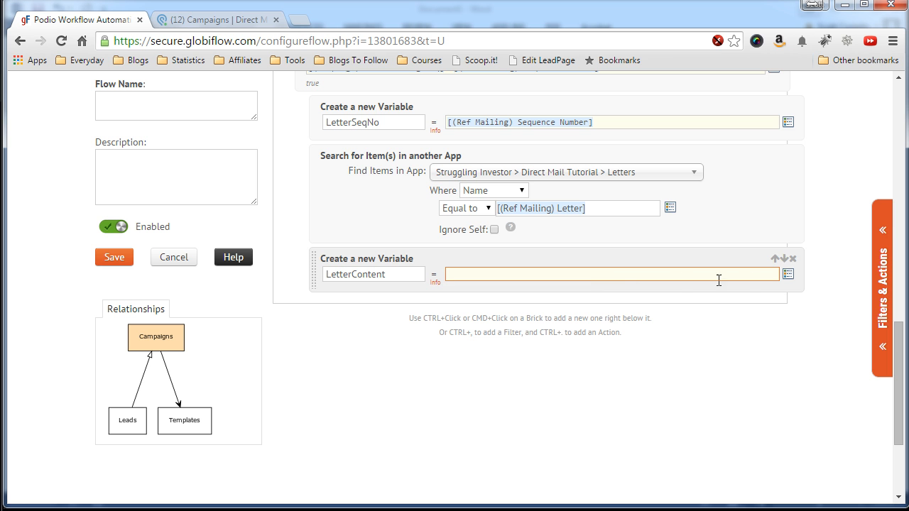
left_click(786, 276)
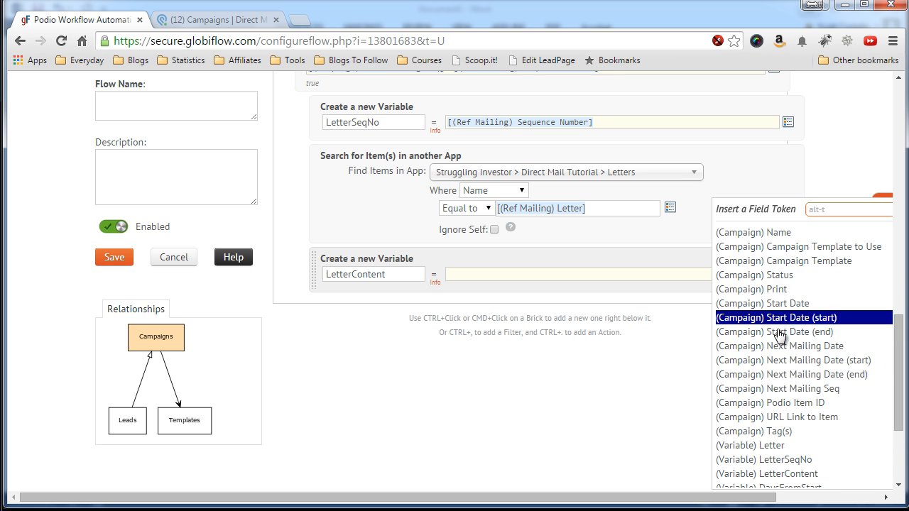
scroll(779, 334, "down", 2)
scroll(779, 339, "down", 3)
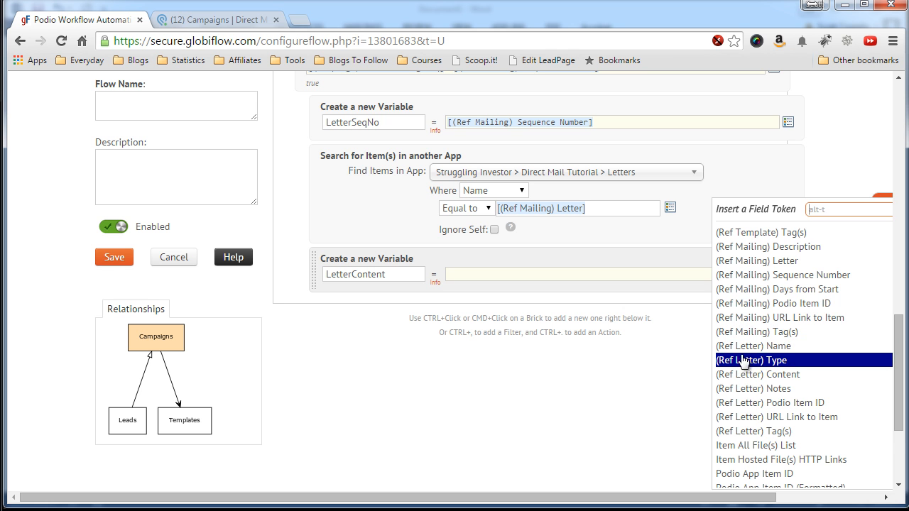
left_click(754, 374)
left_click(370, 348)
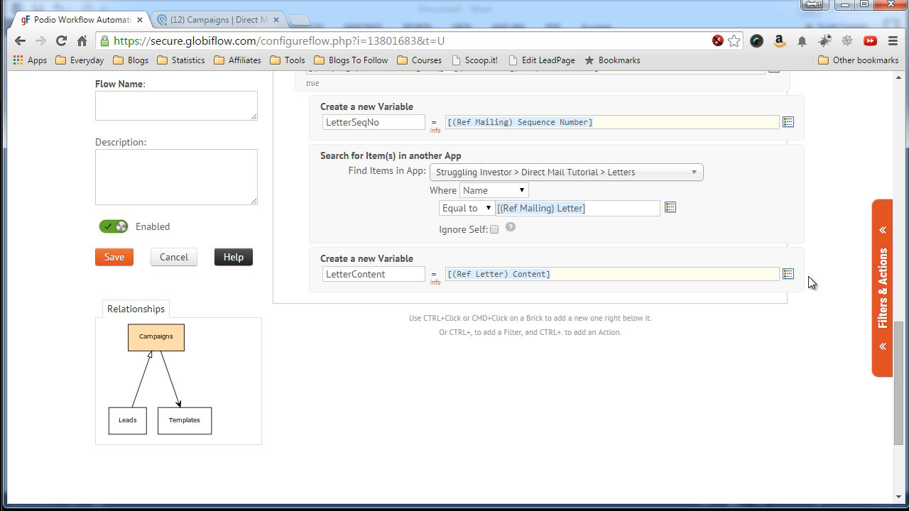
left_click(882, 284)
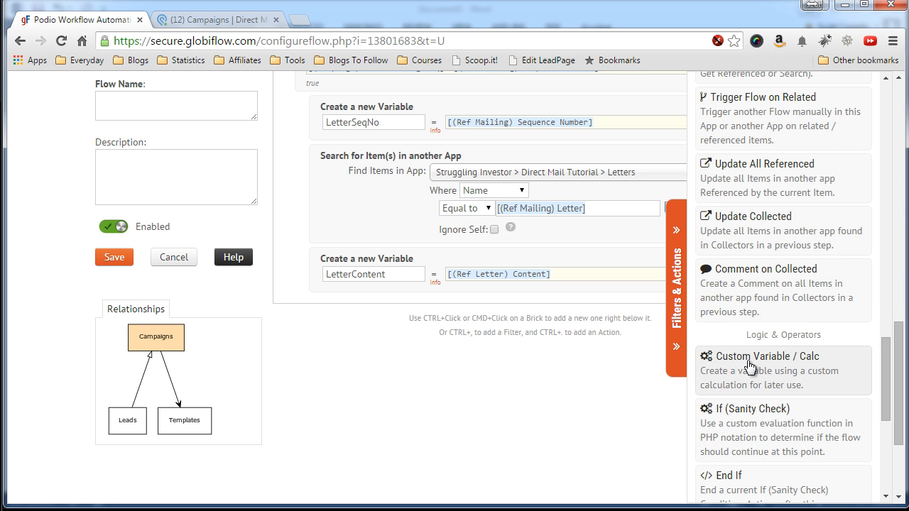
Add an End If brick directly below the LetterContent variable to close the sanity check.
scroll(747, 426, "down", 1)
left_click(749, 422)
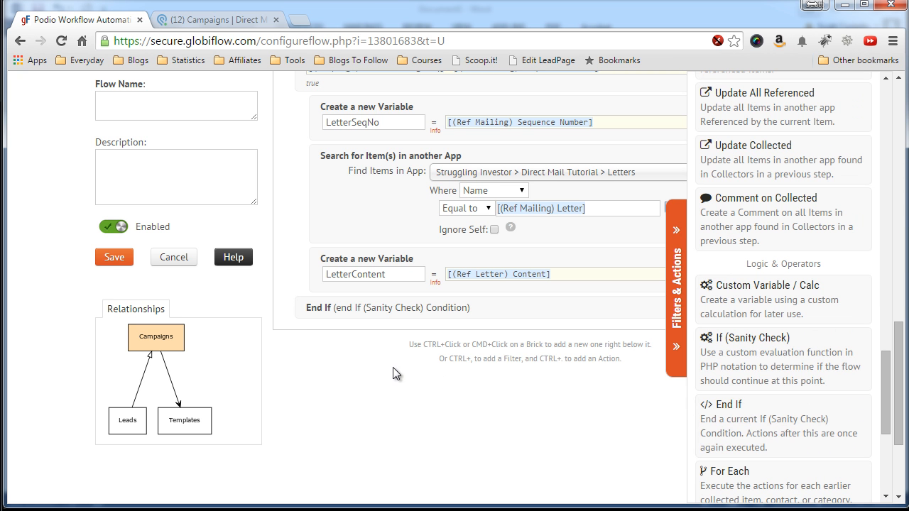
scroll(320, 305, "up", 1)
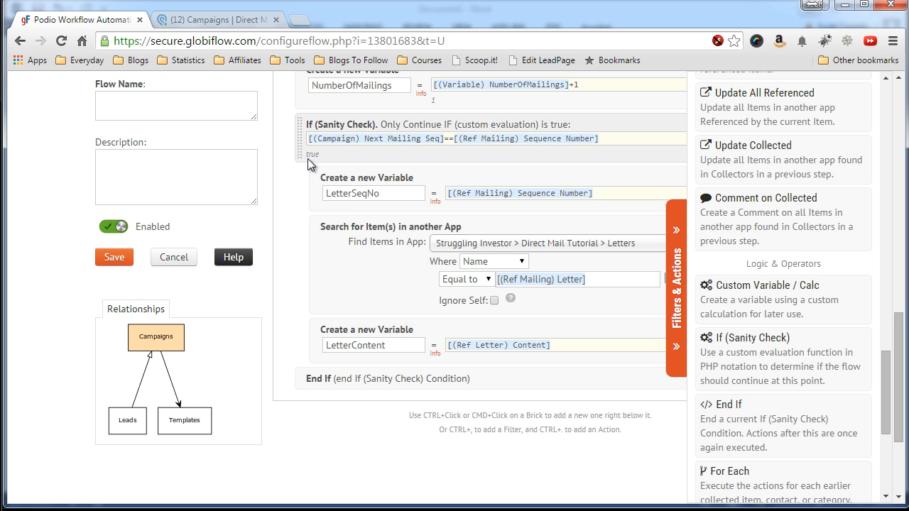
left_click(678, 294)
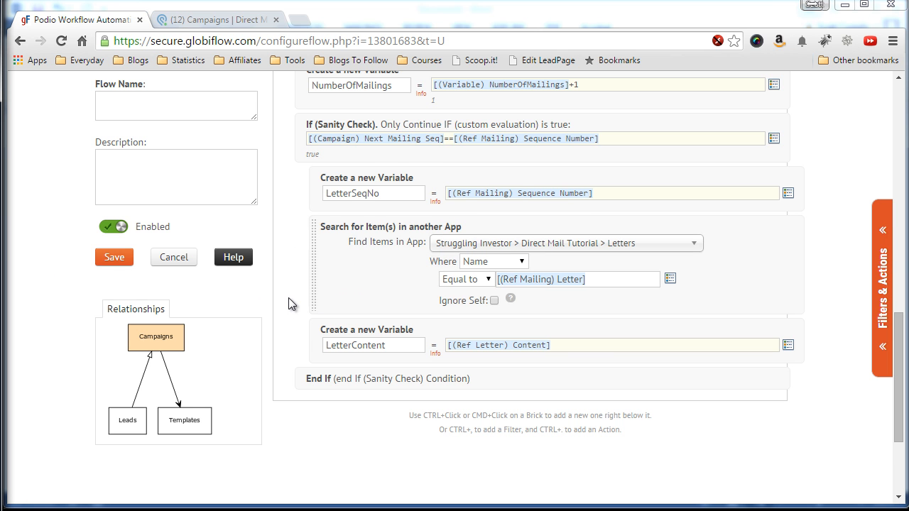
scroll(288, 304, "down", 2)
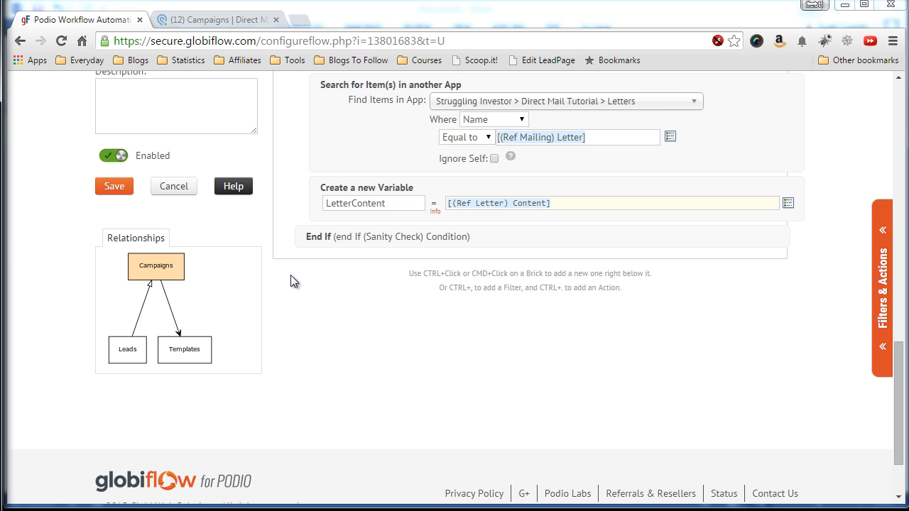
left_click(882, 294)
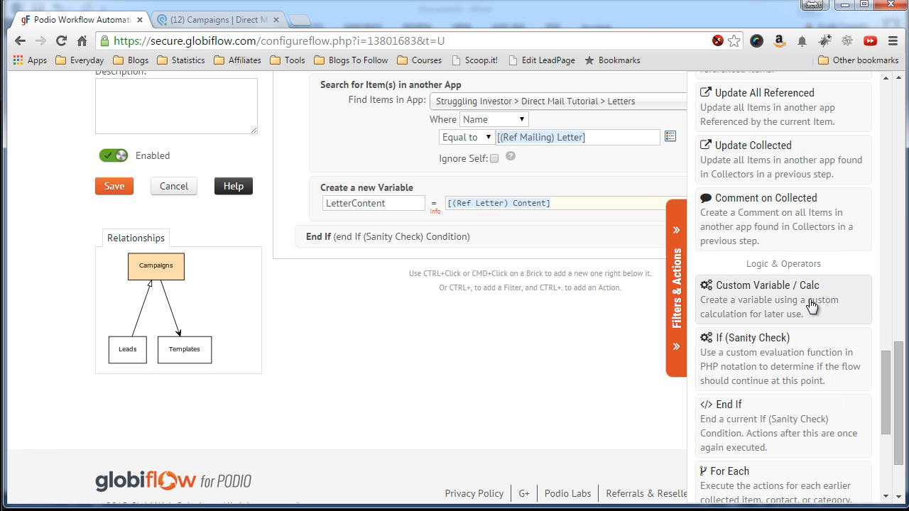
left_click(770, 357)
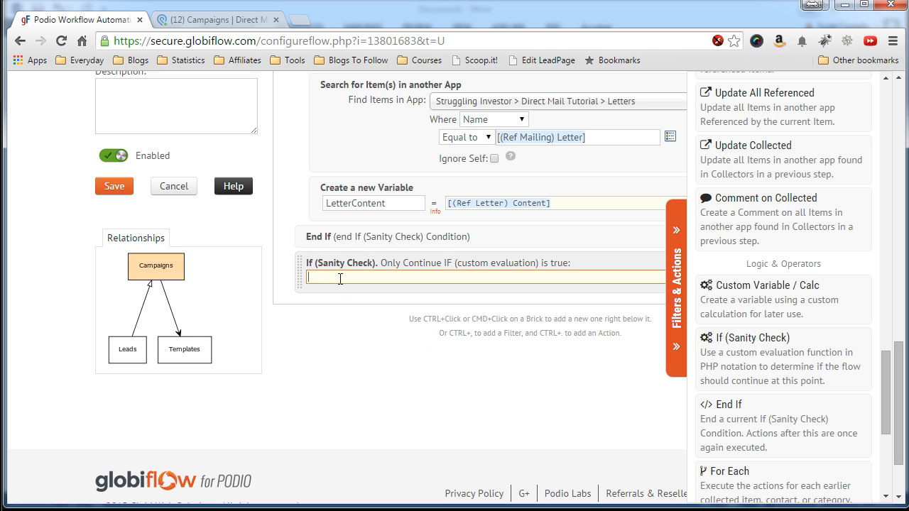
left_click(365, 338)
left_click(675, 295)
left_click(775, 280)
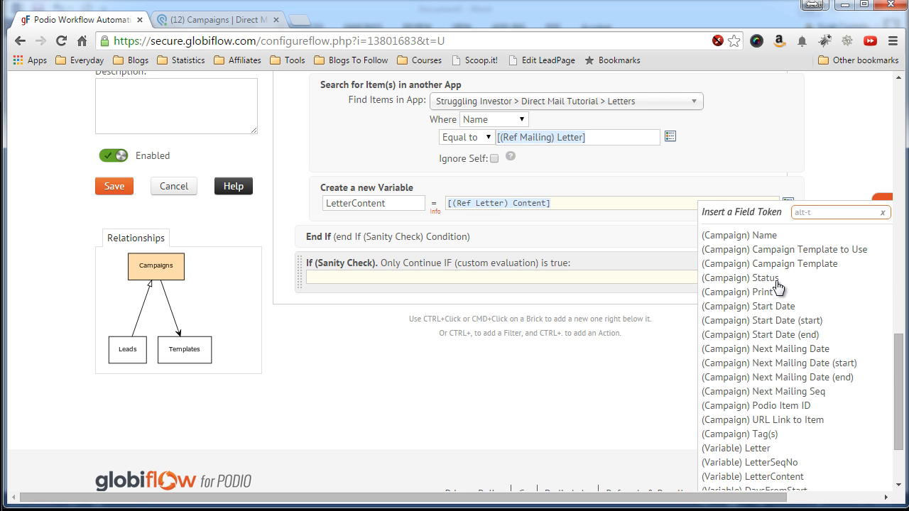
scroll(788, 355, "down", 2)
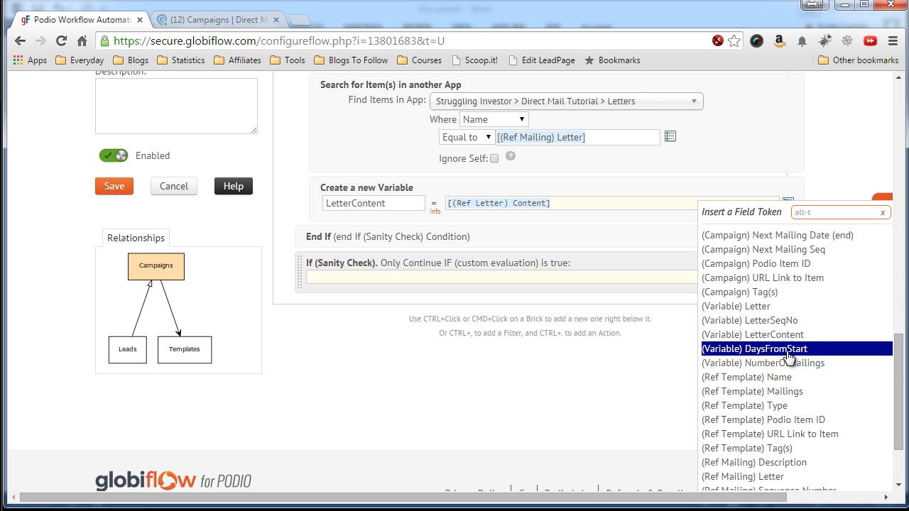
scroll(790, 356, "down", 1)
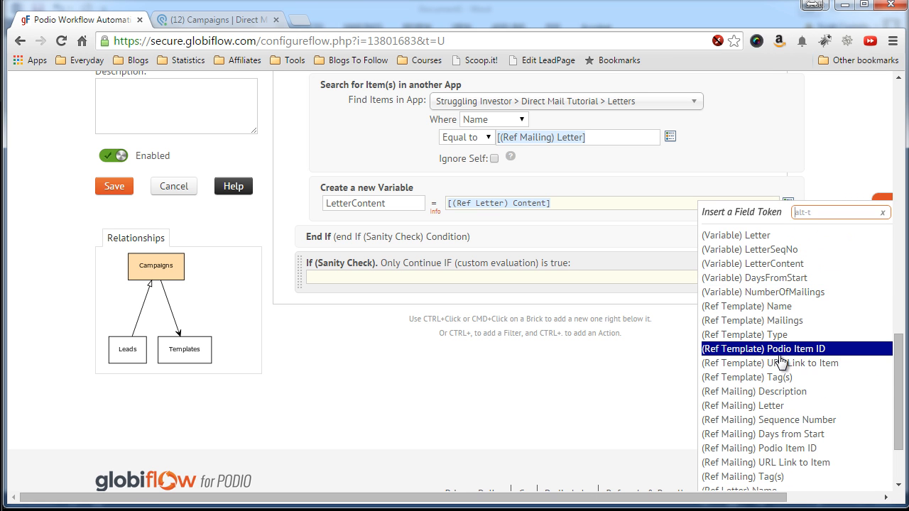
left_click(737, 419)
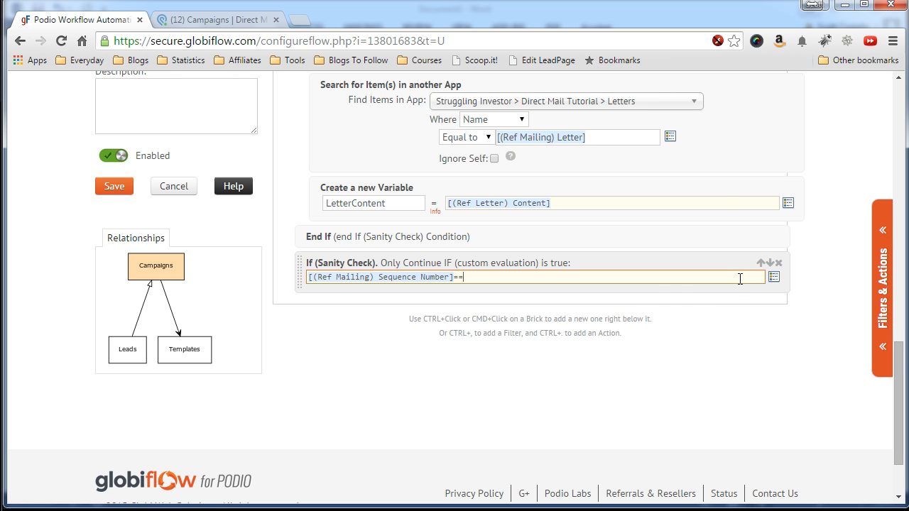
left_click(773, 276)
scroll(773, 284, "up", 3)
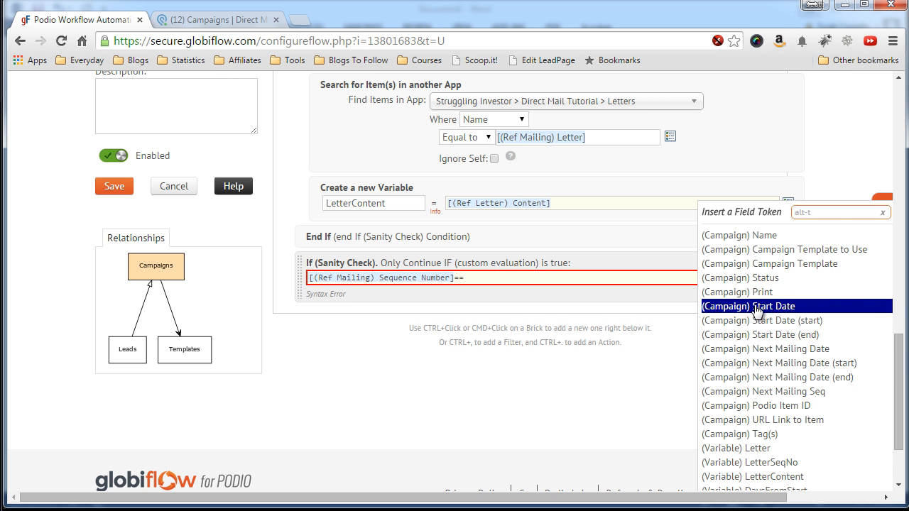
left_click(728, 391)
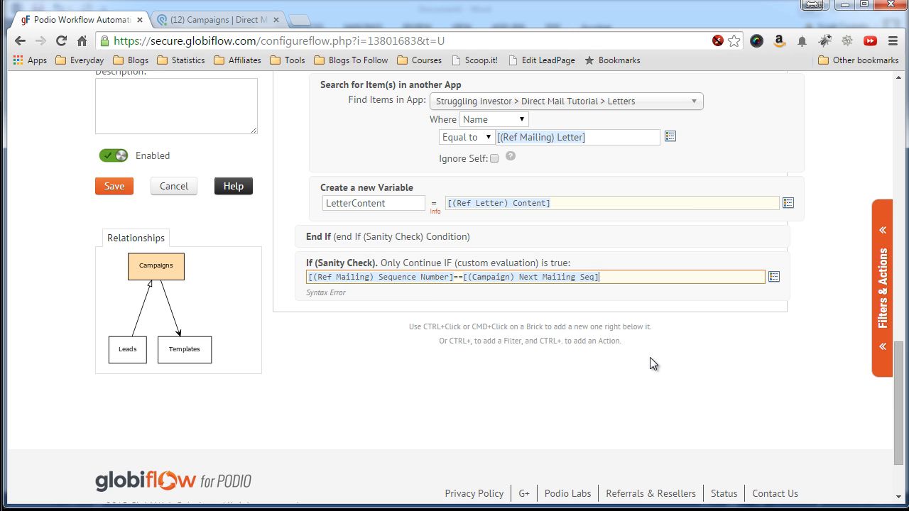
type("+1")
left_click(399, 309)
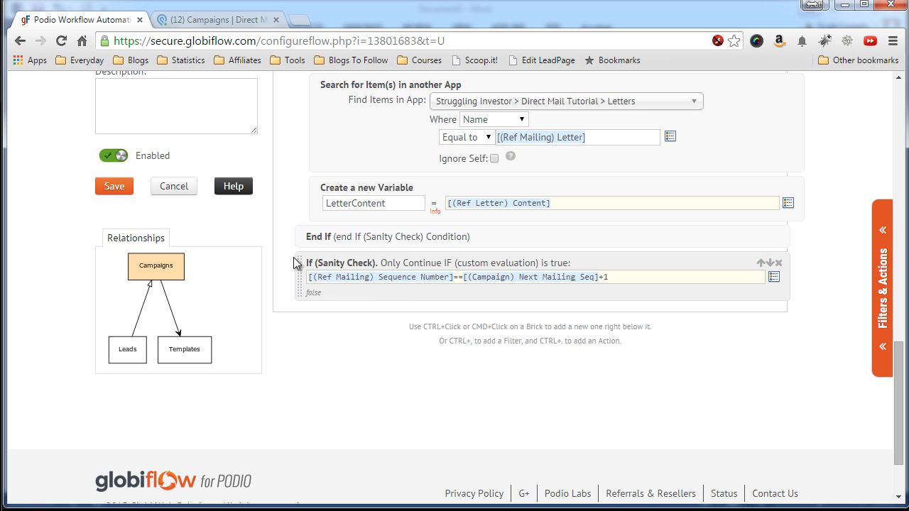
scroll(286, 219, "up", 2)
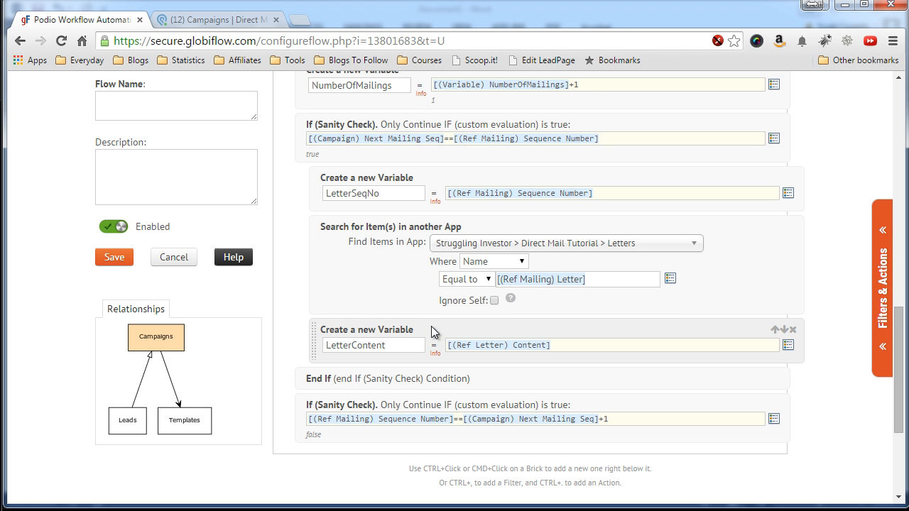
scroll(297, 162, "up", 1)
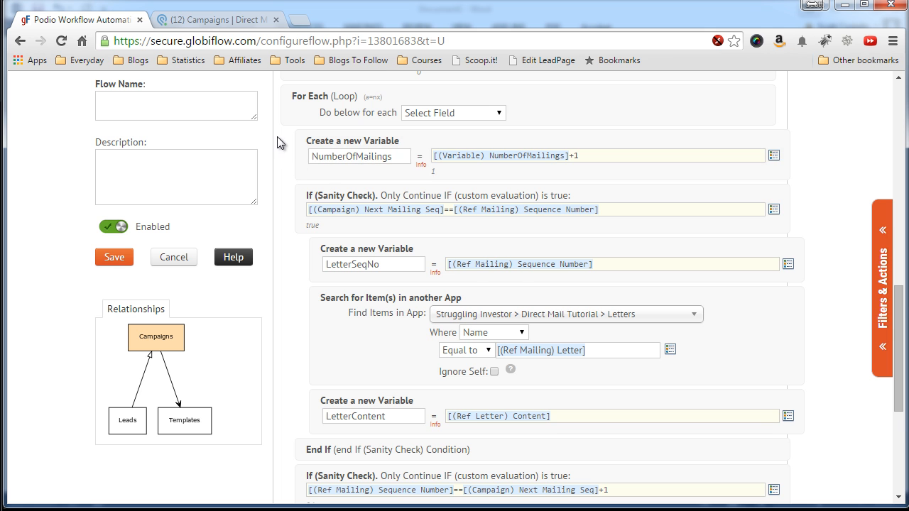
scroll(278, 143, "down", 1)
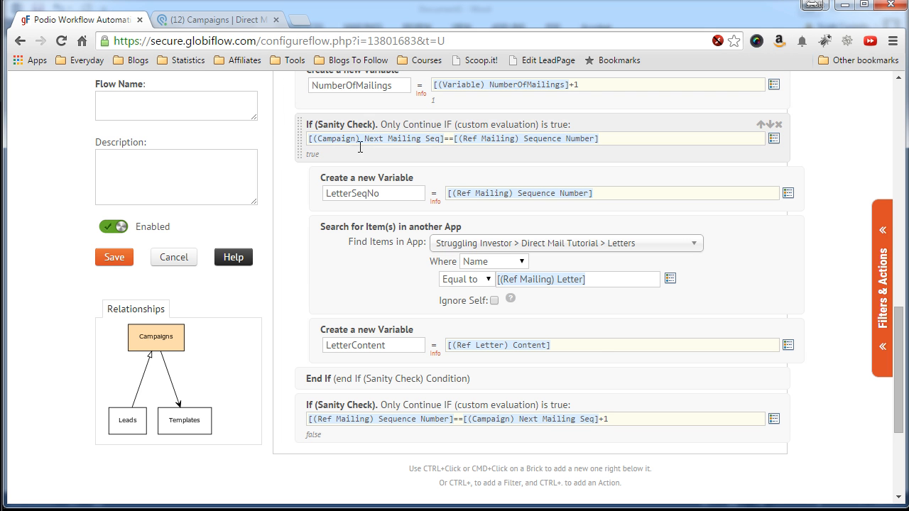
scroll(305, 259, "down", 2)
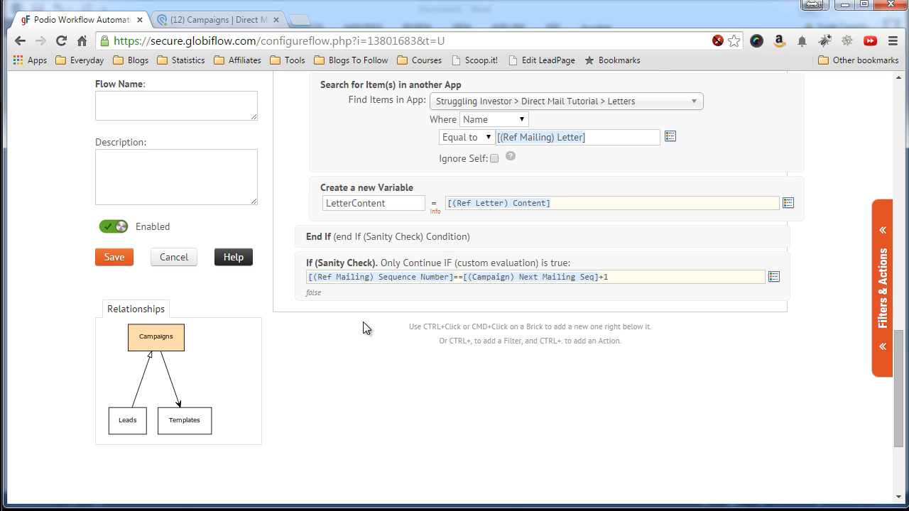
Add a DaysFromStart custom variable set to [(Ref Mailing) Days from Start].
scroll(376, 324, "down", 1)
left_click(879, 254)
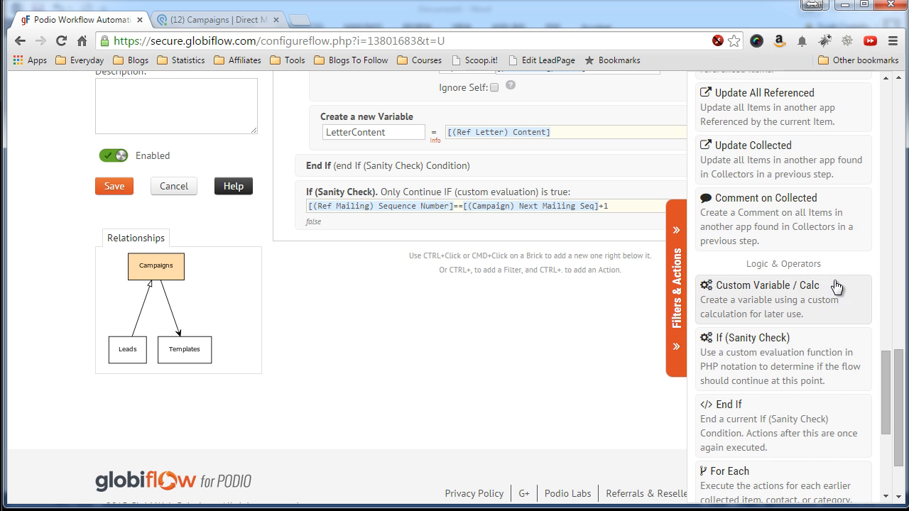
left_click(806, 285)
left_click(406, 261)
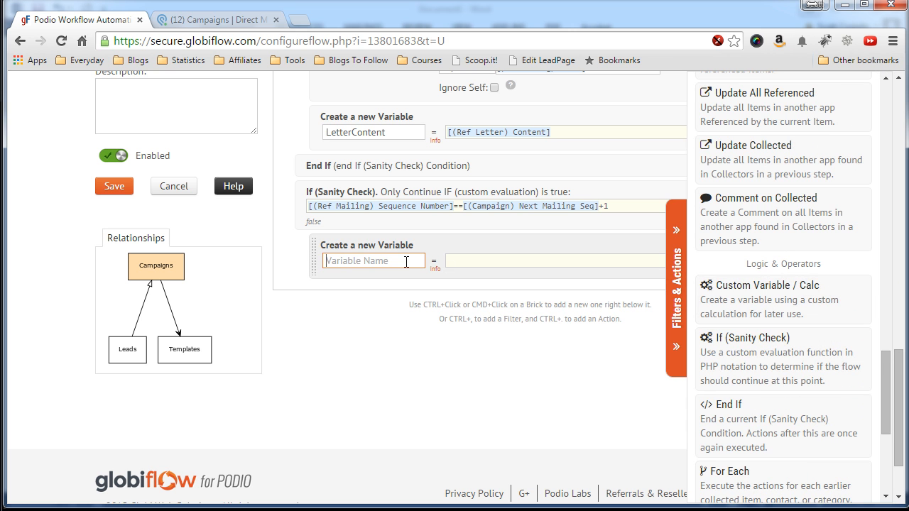
type("DaysFromStar")
scroll(292, 231, "up", 6)
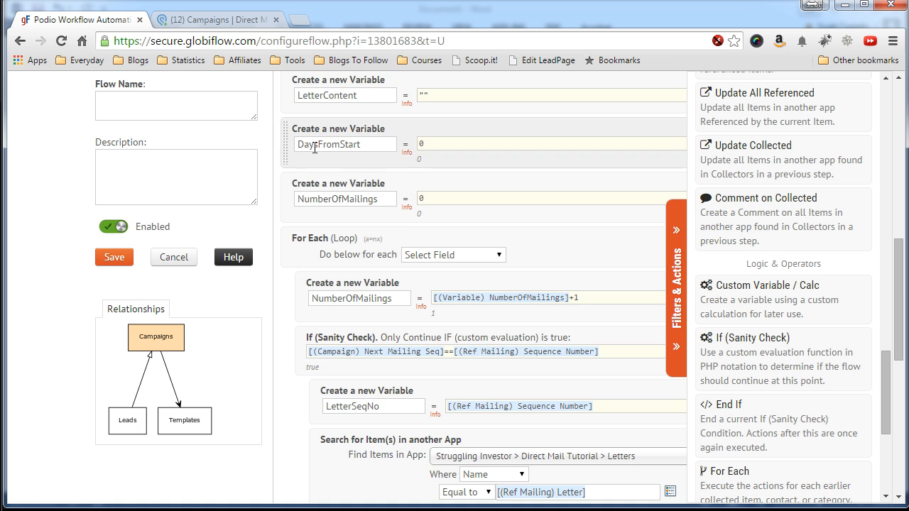
scroll(298, 220, "down", 6)
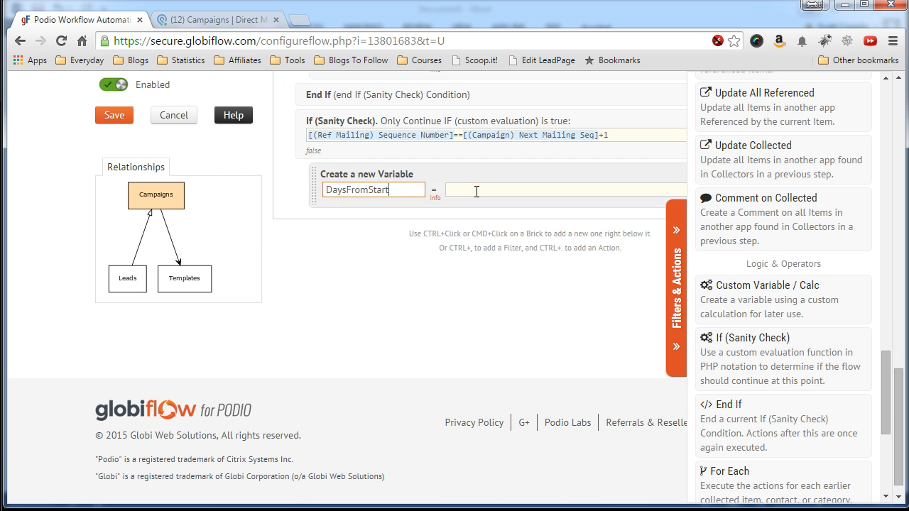
left_click(672, 287)
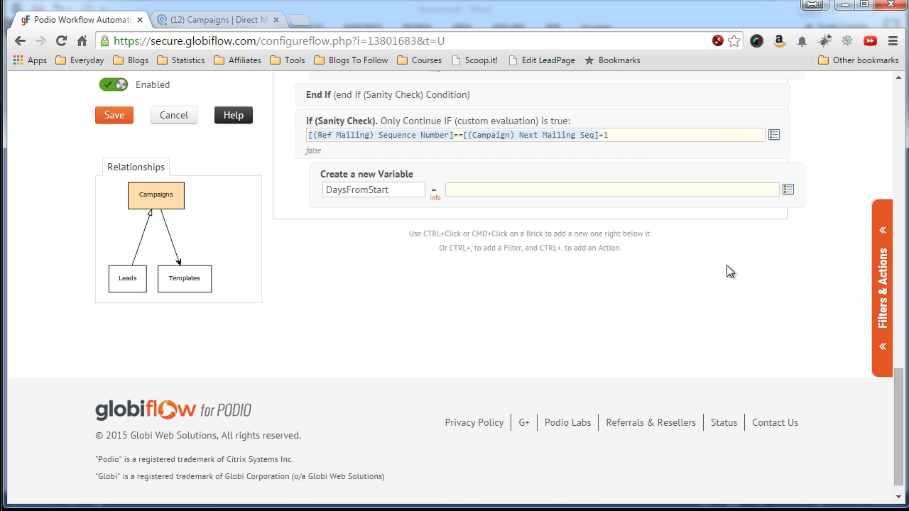
left_click(787, 190)
scroll(774, 277, "down", 5)
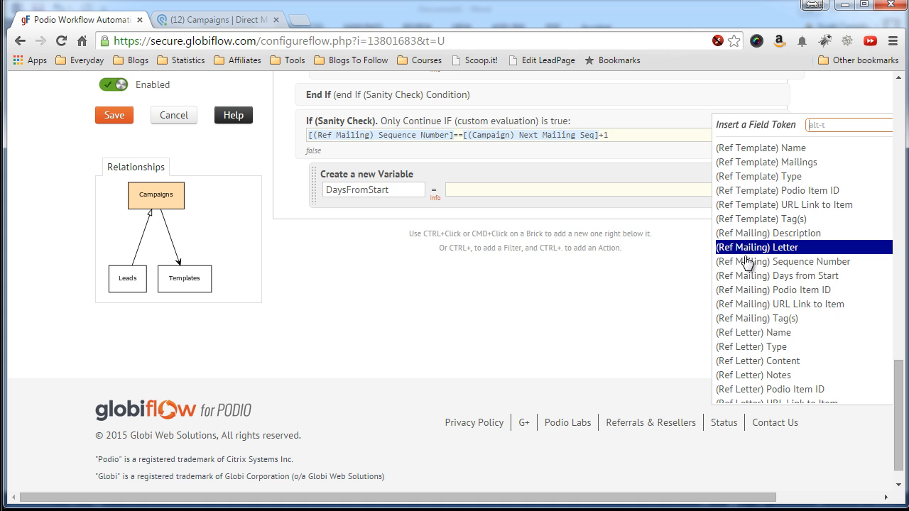
left_click(744, 275)
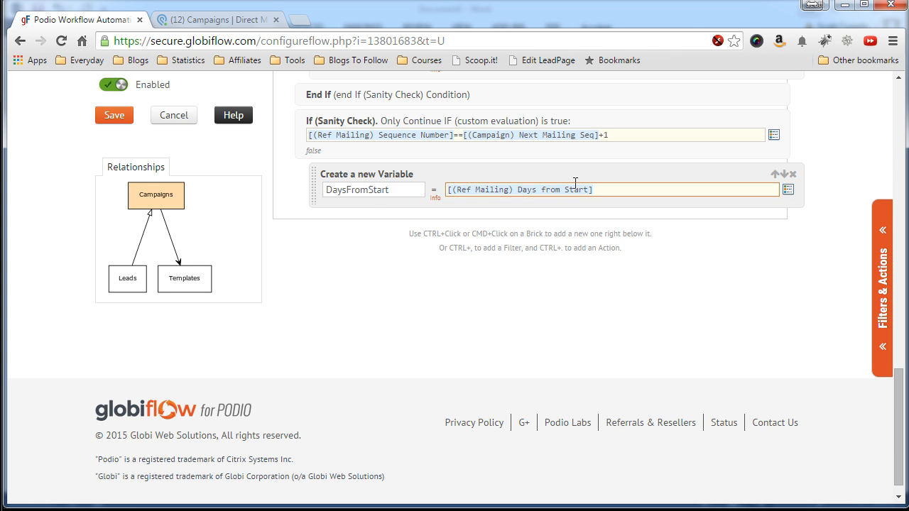
Close the second sanity check with an End If brick.
left_click(878, 253)
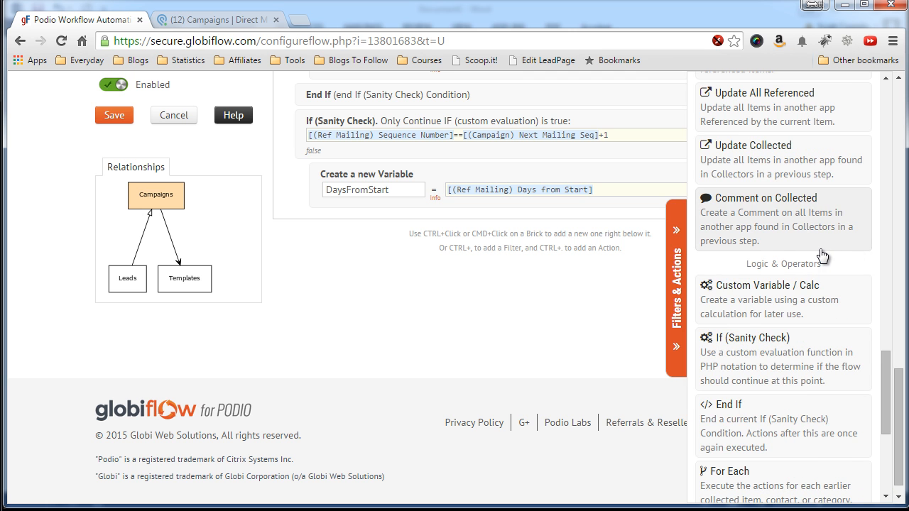
left_click(739, 415)
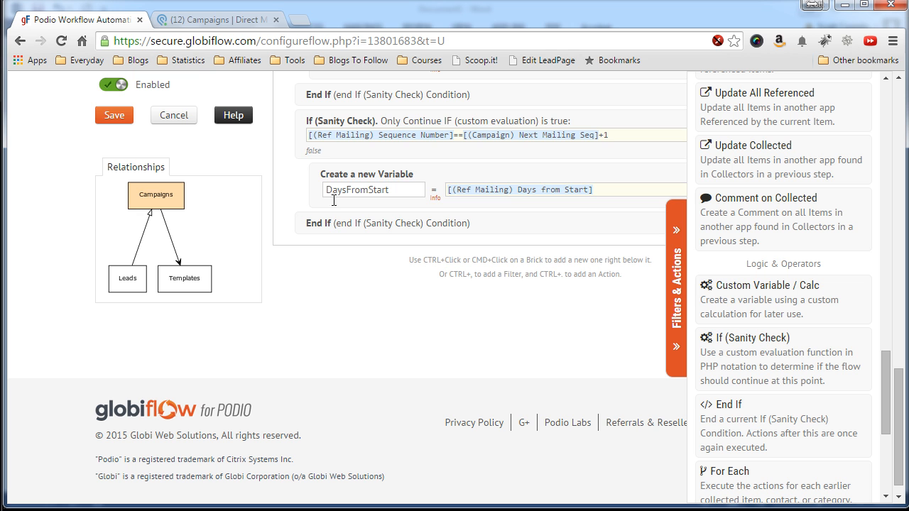
left_click(673, 284)
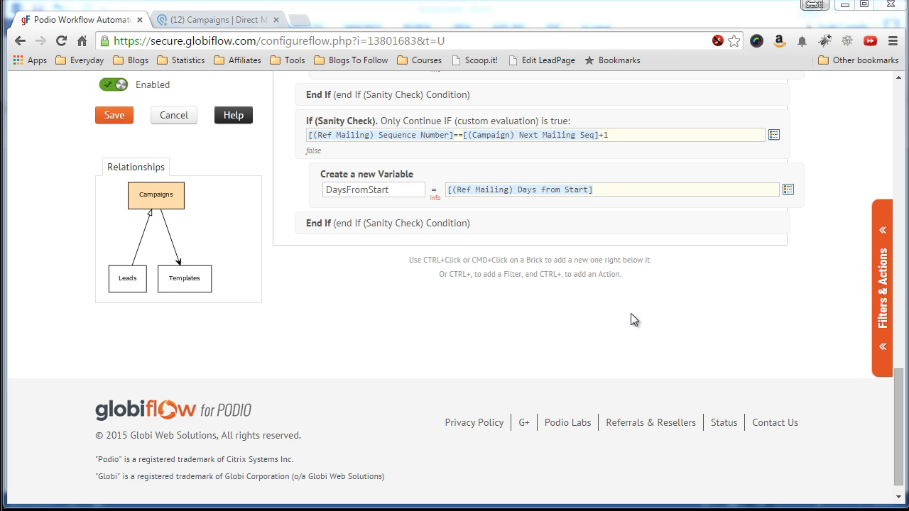
scroll(646, 308, "up", 1)
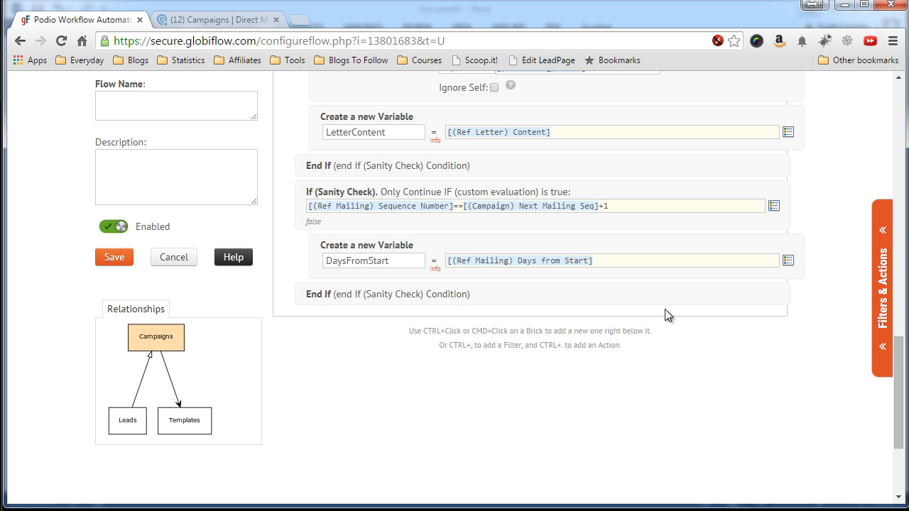
scroll(664, 308, "up", 2)
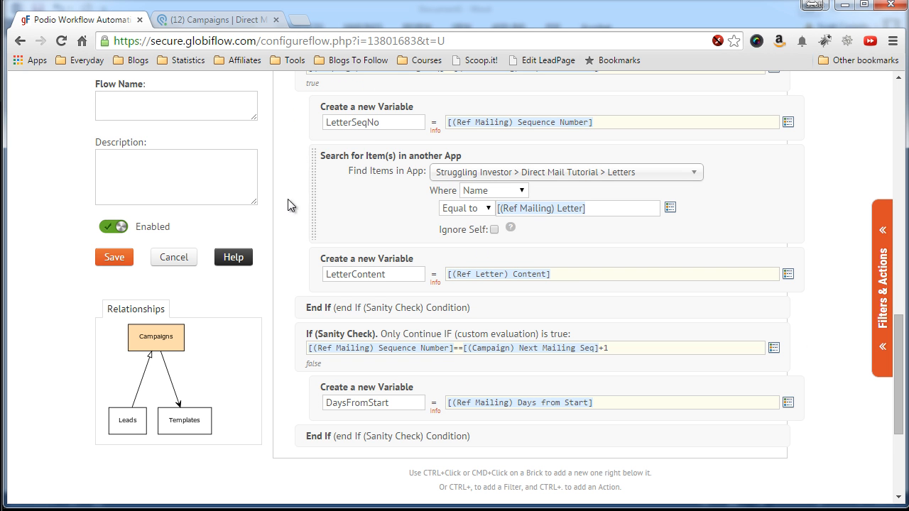
Add a Continue brick after the second End If to end the For Each loop.
scroll(284, 249, "up", 1)
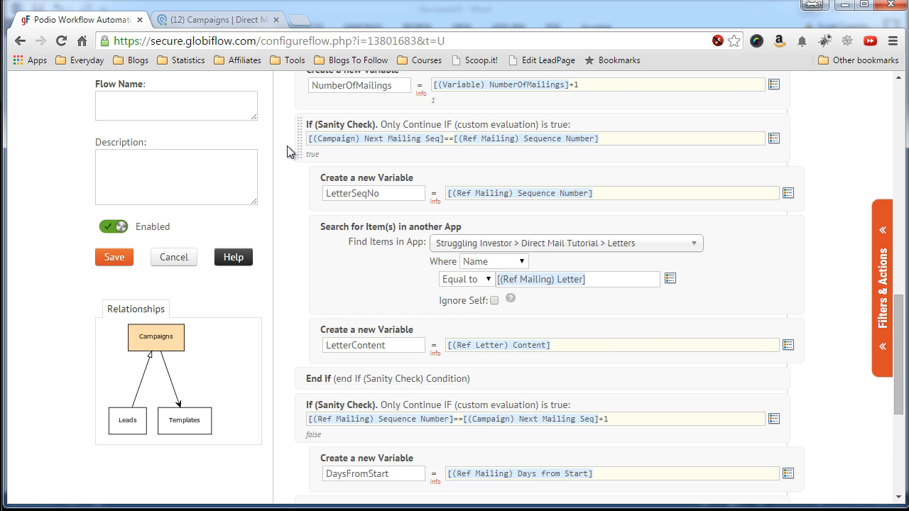
scroll(287, 146, "up", 1)
scroll(286, 196, "down", 2)
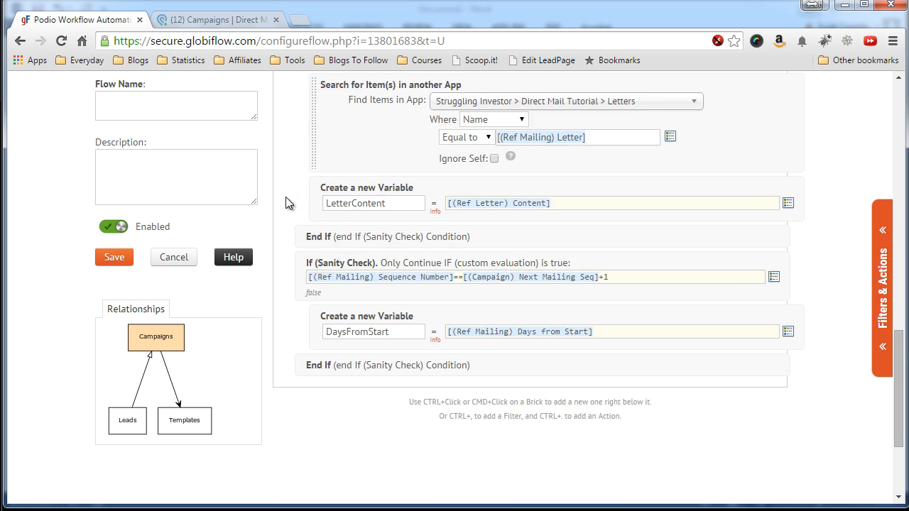
scroll(286, 197, "down", 4)
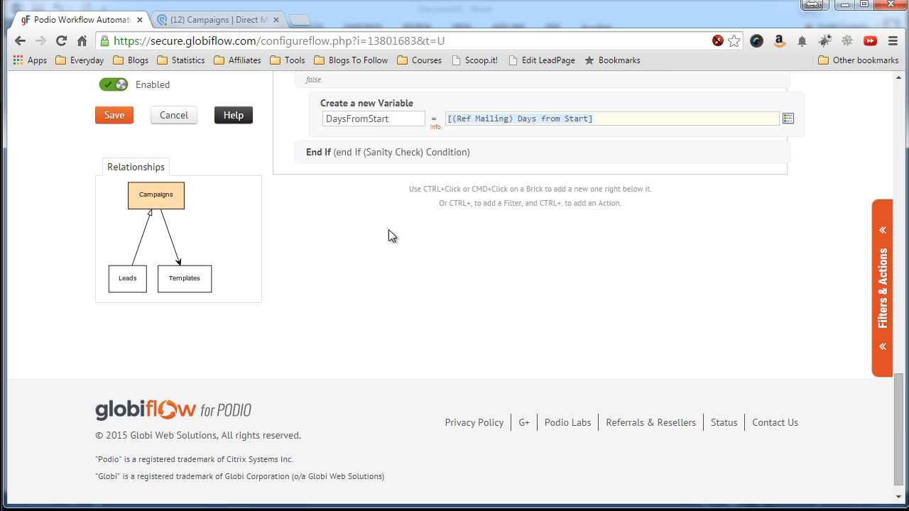
left_click(887, 300)
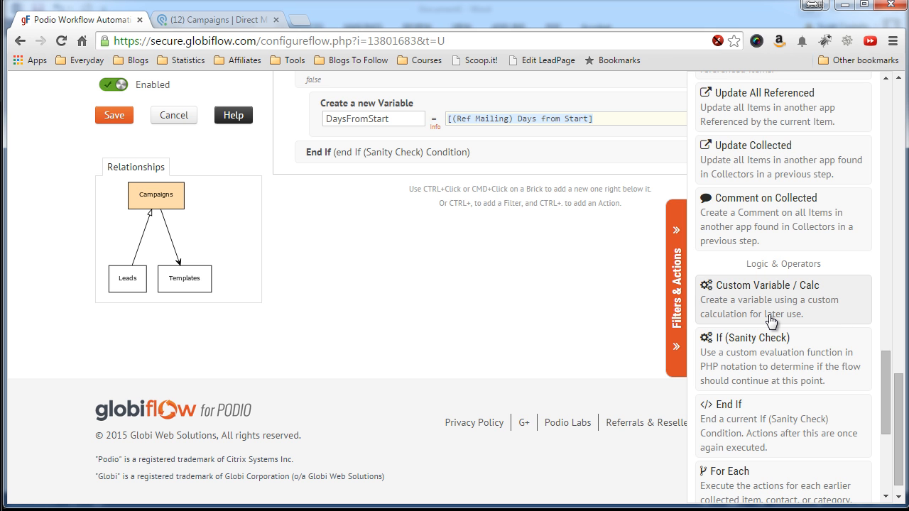
scroll(770, 321, "down", 3)
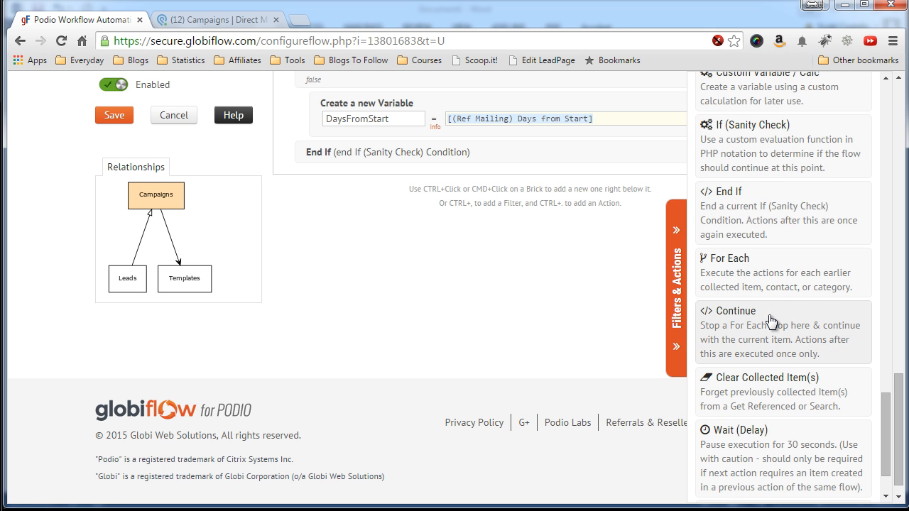
left_click(768, 322)
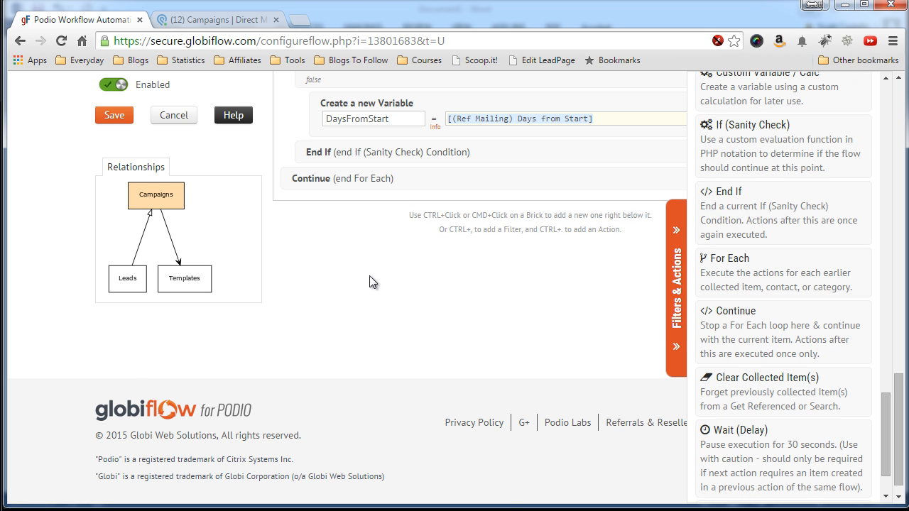
scroll(360, 276, "up", 3)
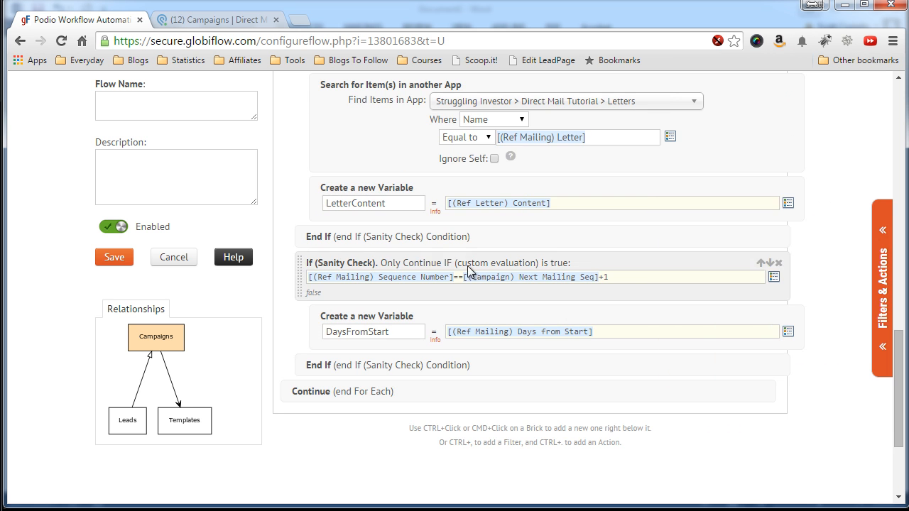
scroll(297, 174, "up", 3)
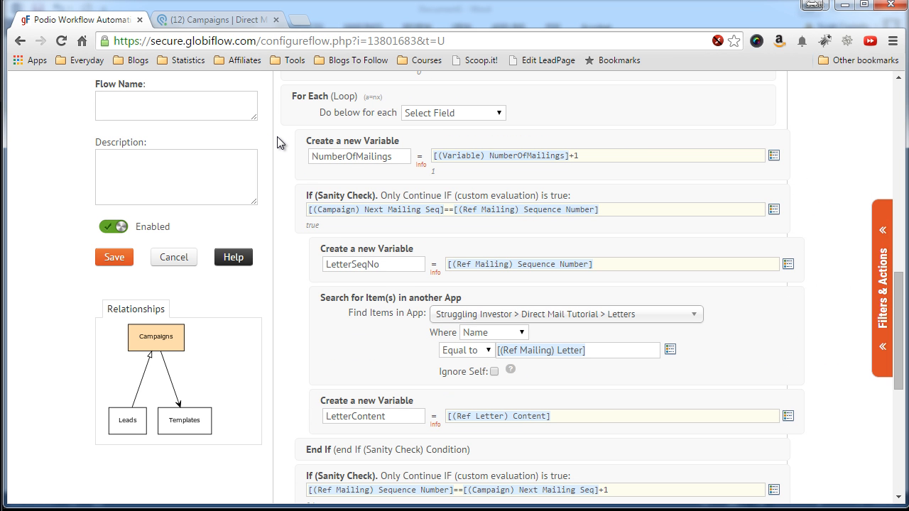
scroll(283, 138, "down", 6)
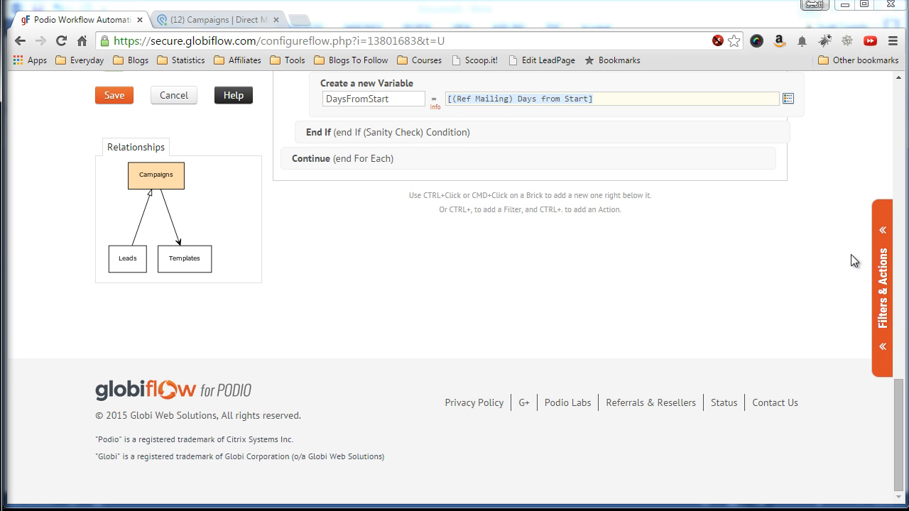
Add a Get Referenced Item(s) step fetching Leads in REVERSE via the (Lead) Campaign field.
left_click(879, 265)
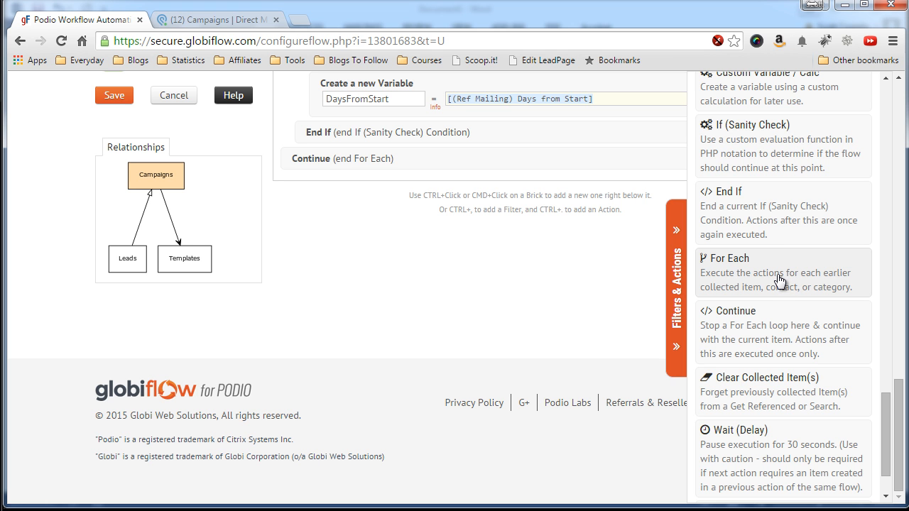
scroll(774, 275, "down", 1)
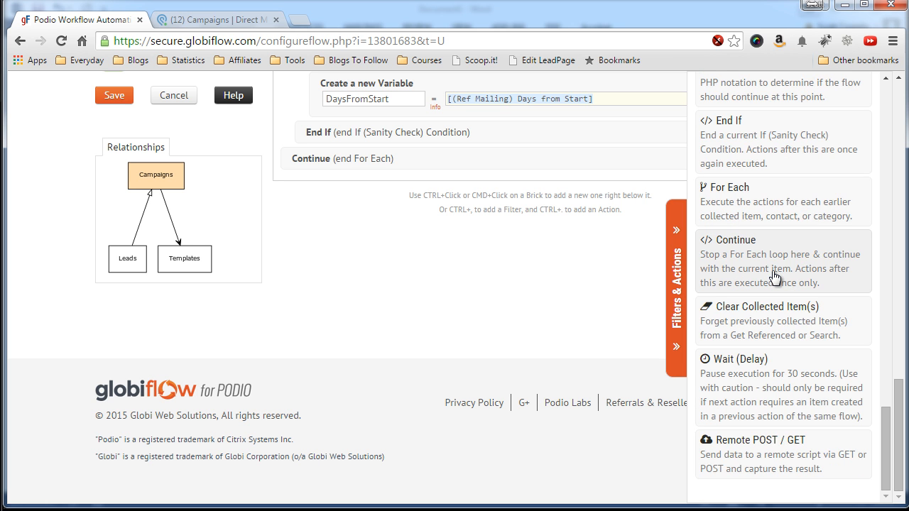
scroll(774, 275, "up", 7)
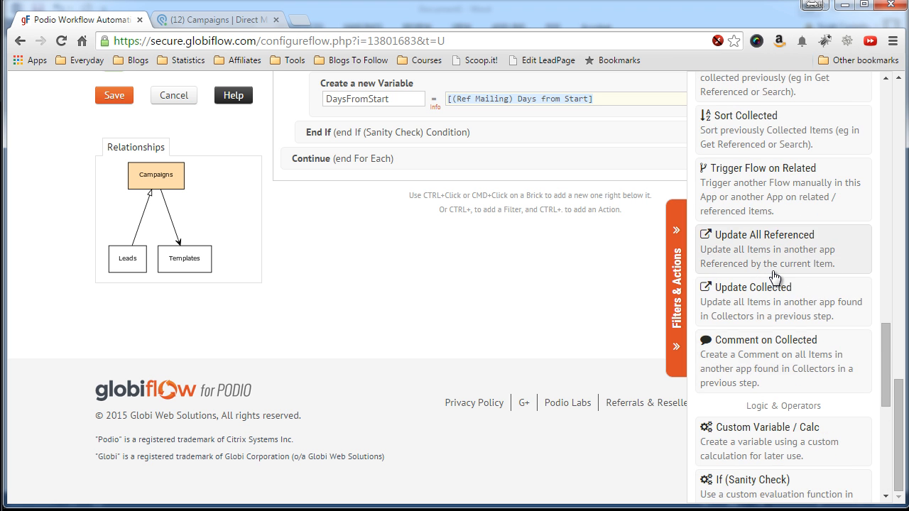
scroll(774, 276, "up", 3)
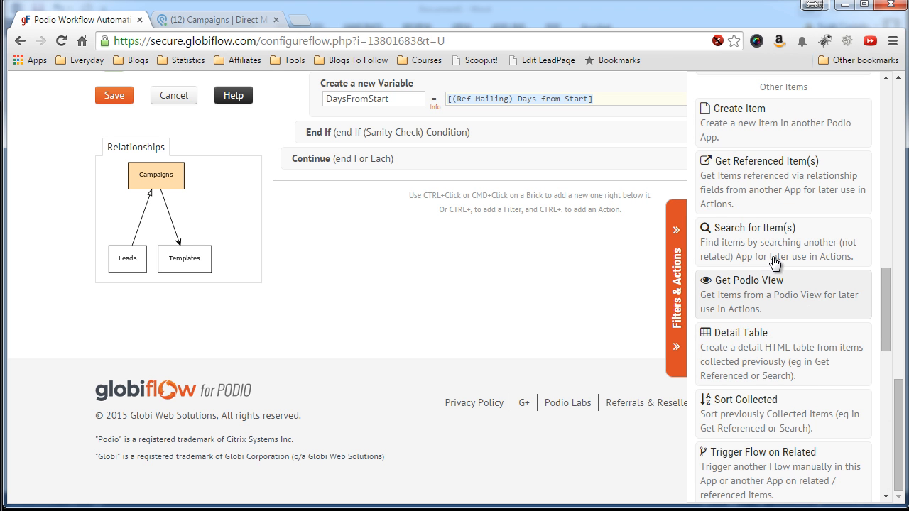
left_click(754, 214)
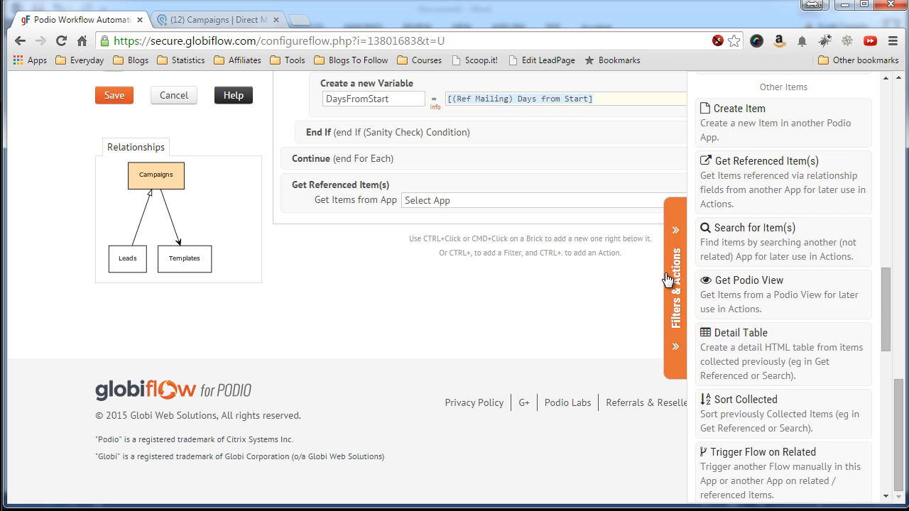
left_click(676, 287)
left_click(728, 202)
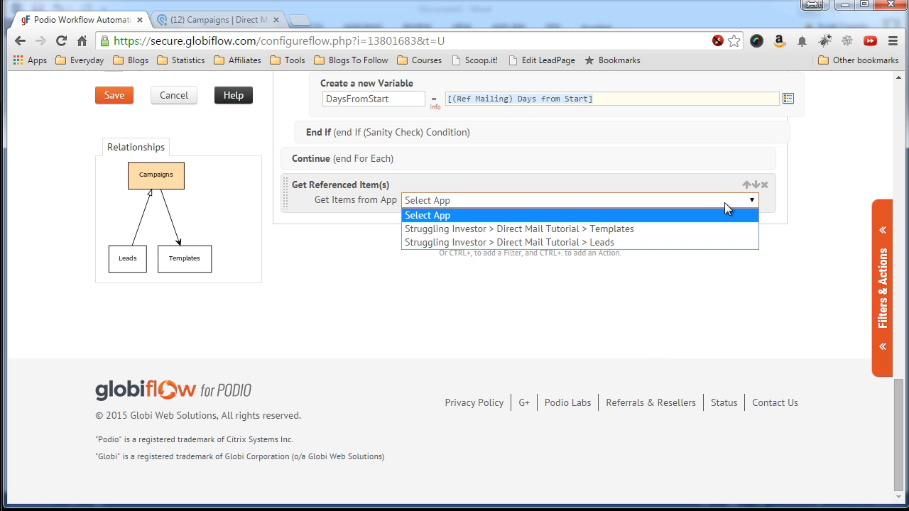
left_click(586, 239)
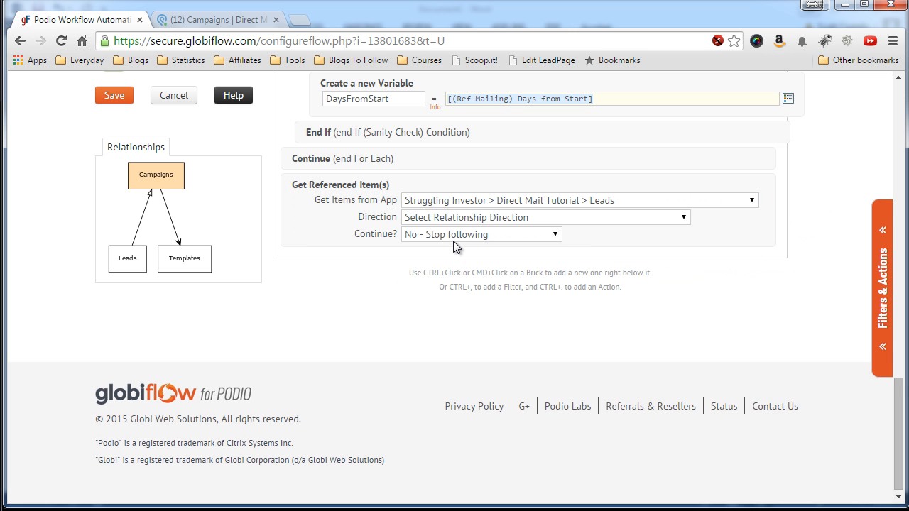
left_click(455, 219)
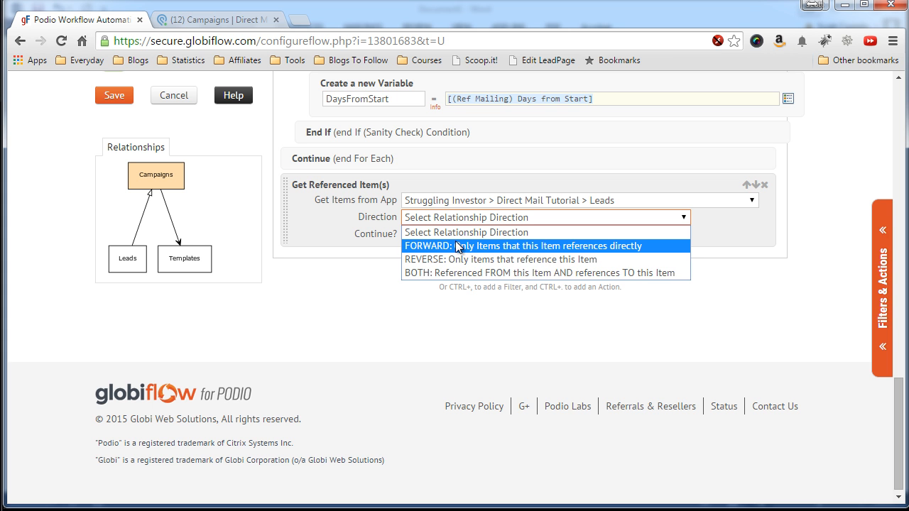
left_click(458, 259)
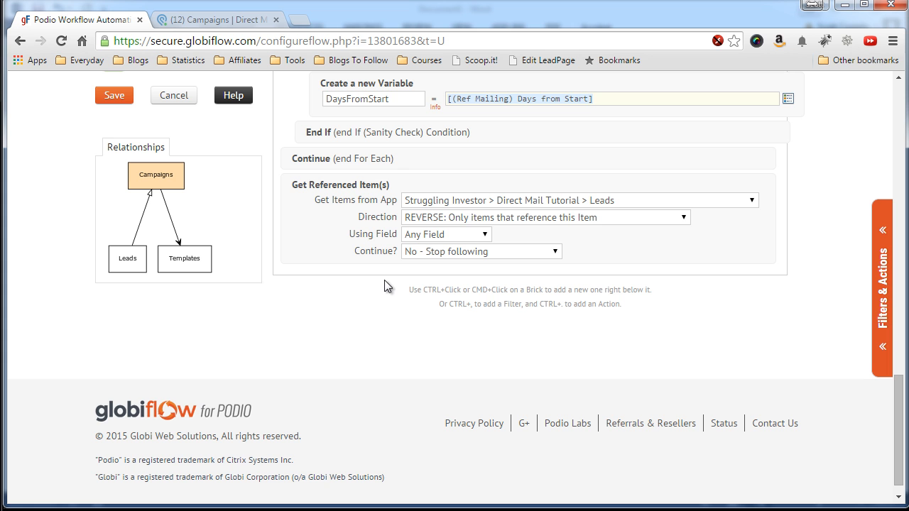
left_click(470, 241)
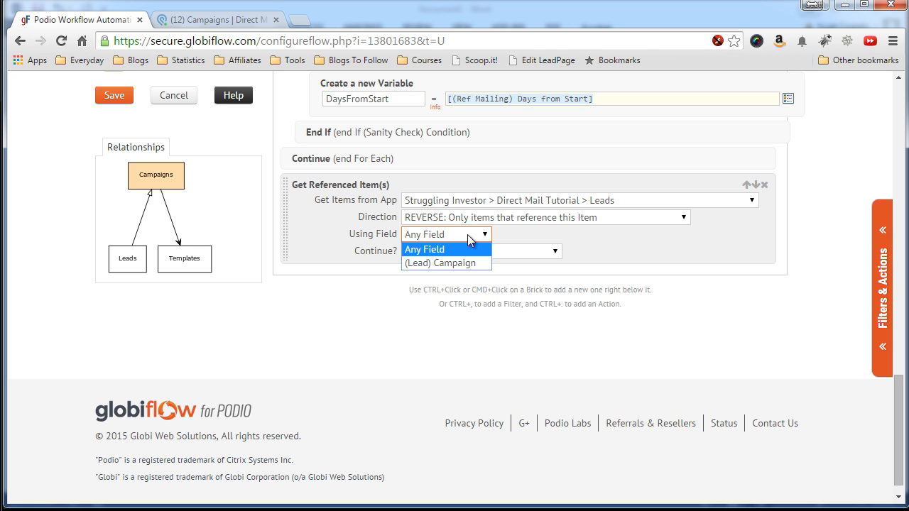
left_click(438, 261)
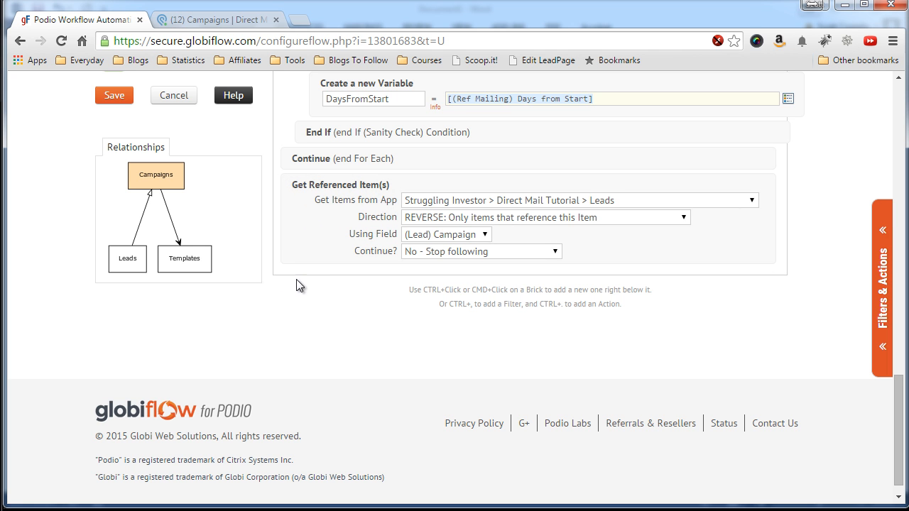
scroll(317, 276, "down", 1)
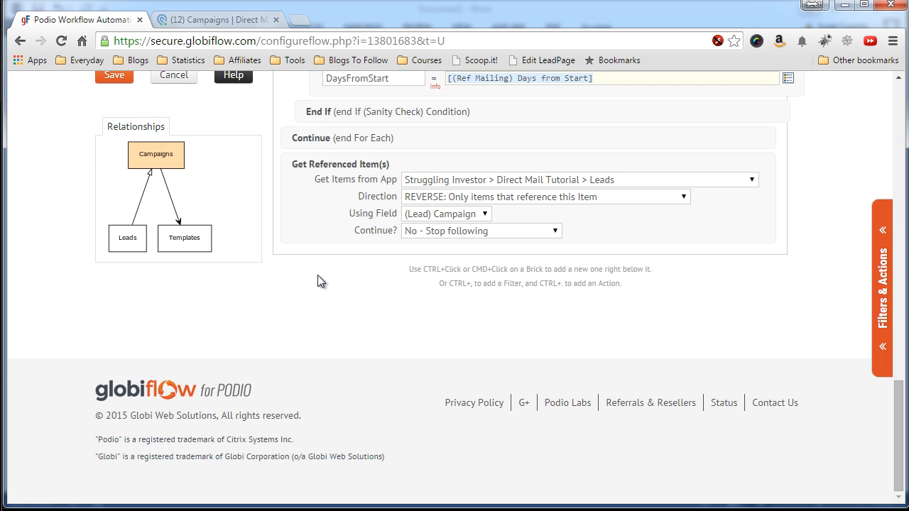
Add a For Each loop over Ref (Lead) after the Leads lookup.
left_click(880, 284)
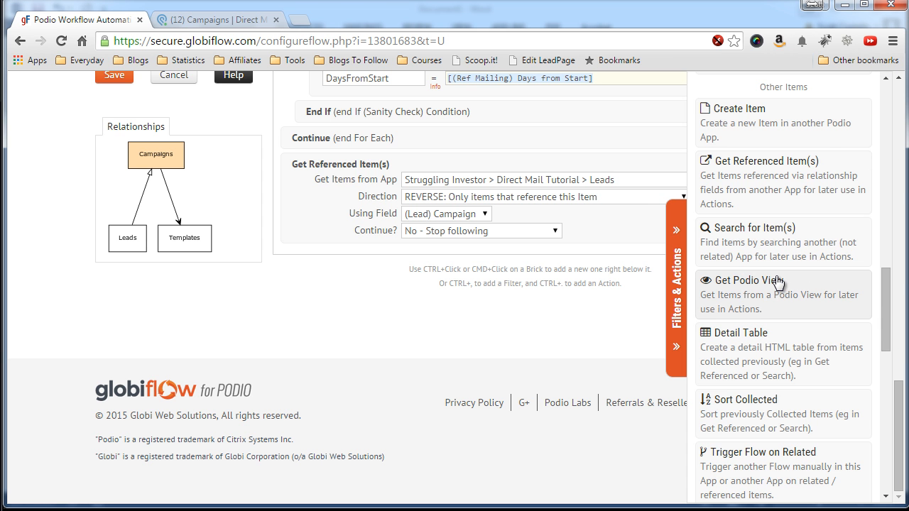
scroll(771, 287, "down", 6)
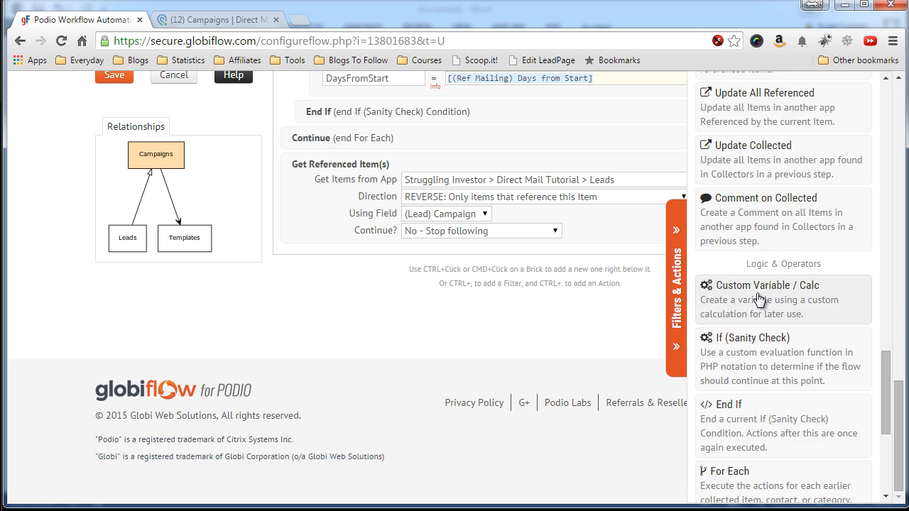
scroll(758, 298, "down", 2)
left_click(746, 331)
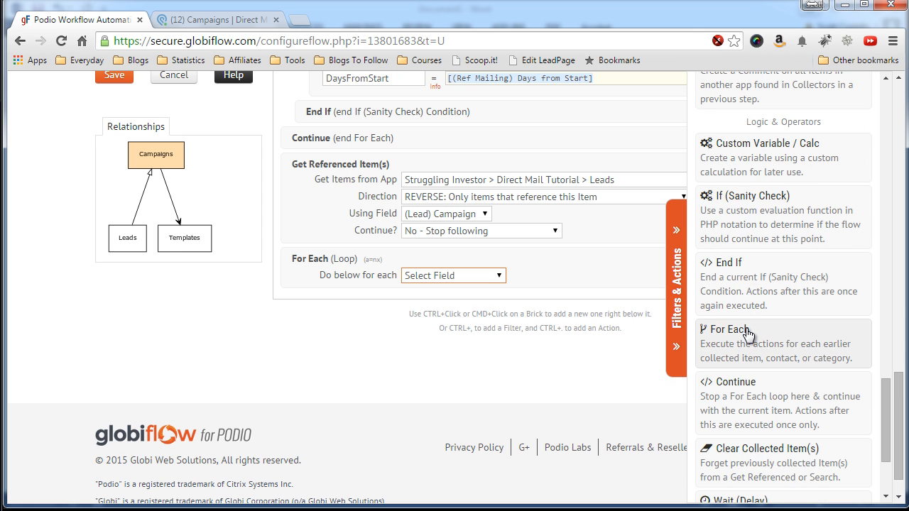
left_click(675, 309)
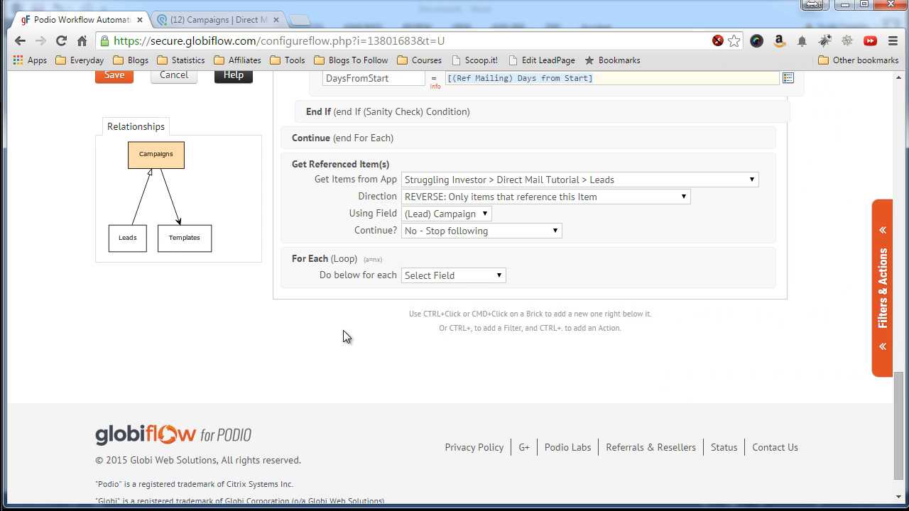
left_click(477, 277)
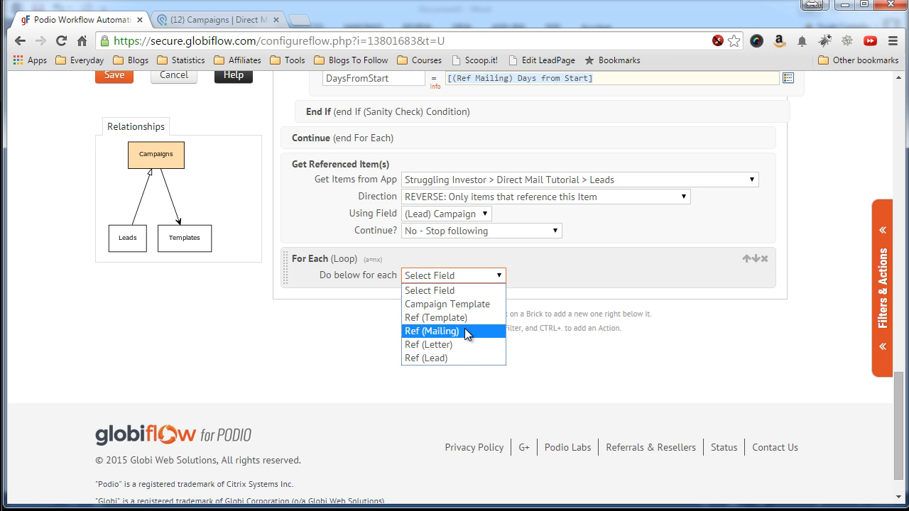
left_click(458, 357)
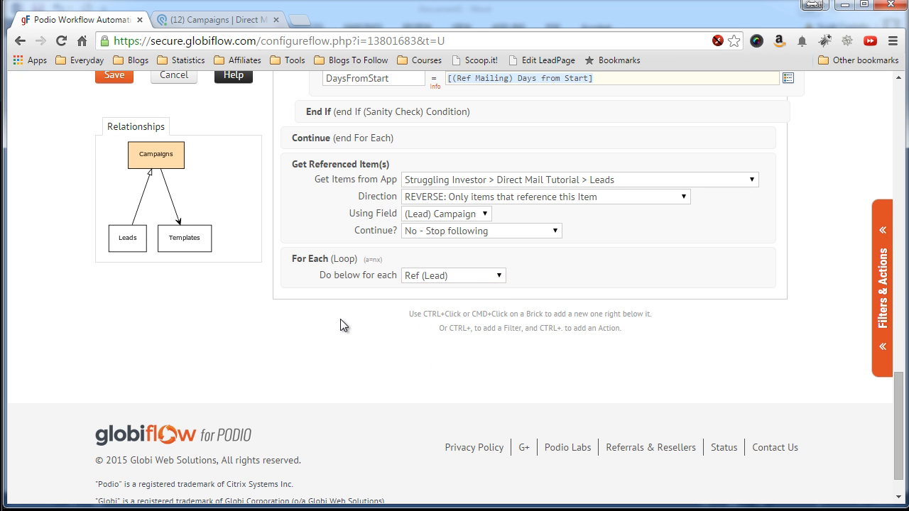
Reset the earlier For Each loop to iterate Ref (Mailing).
scroll(340, 318, "up", 8)
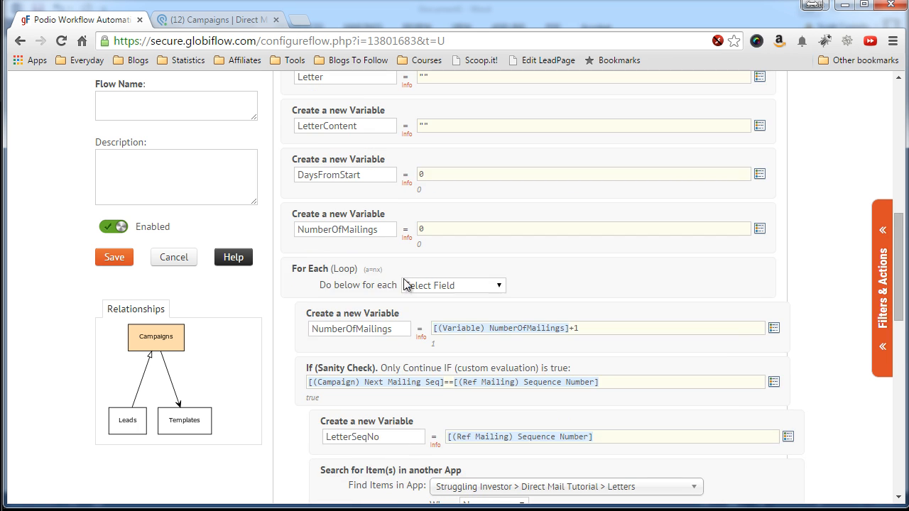
scroll(302, 307, "down", 3)
scroll(300, 302, "up", 3)
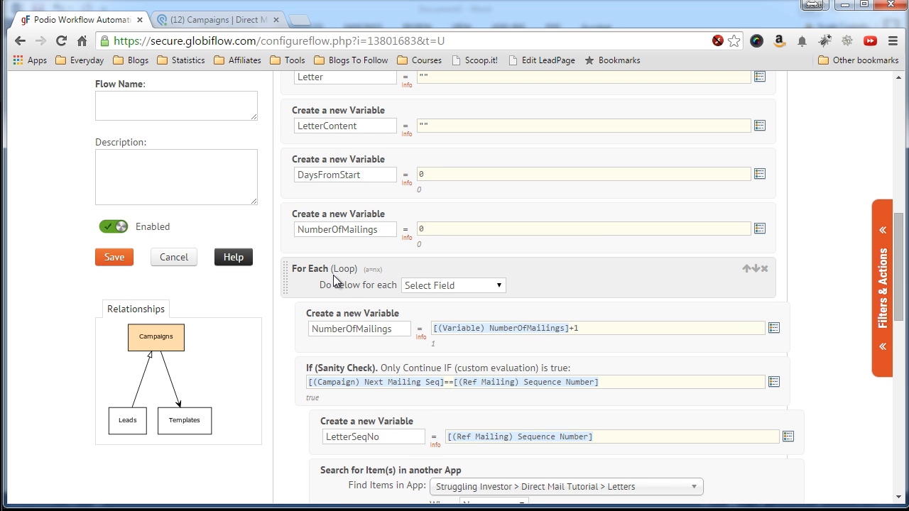
left_click(453, 286)
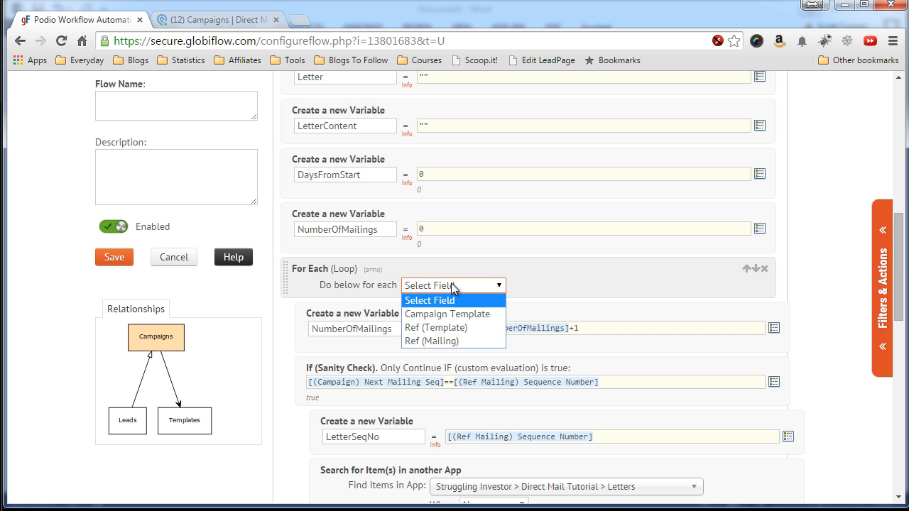
left_click(429, 343)
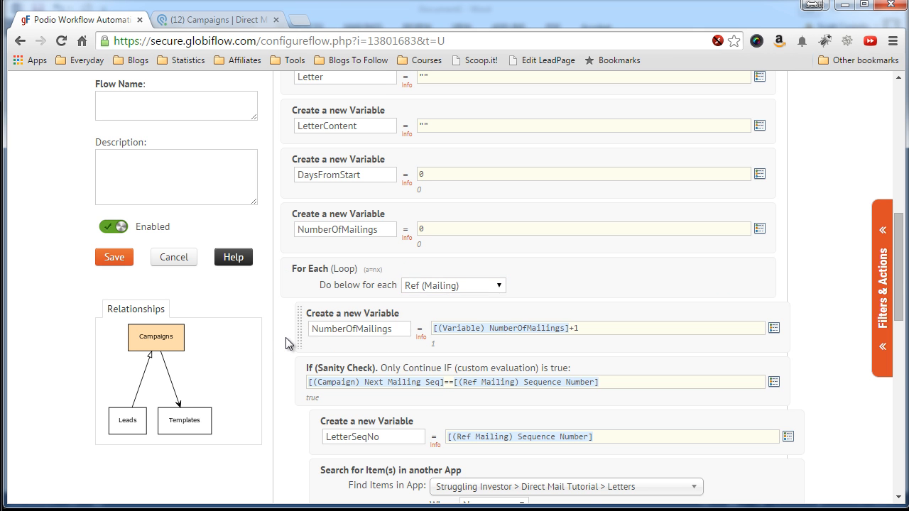
scroll(284, 337, "down", 1)
scroll(282, 334, "down", 7)
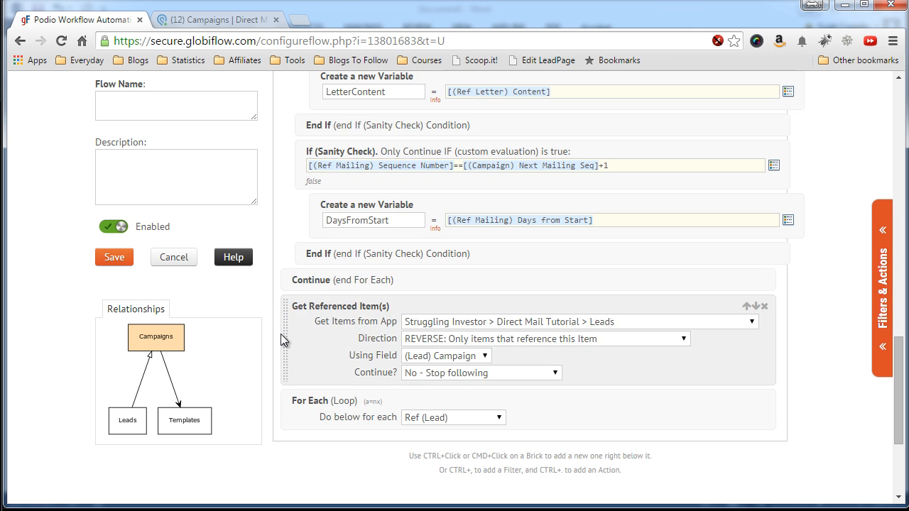
scroll(281, 333, "down", 2)
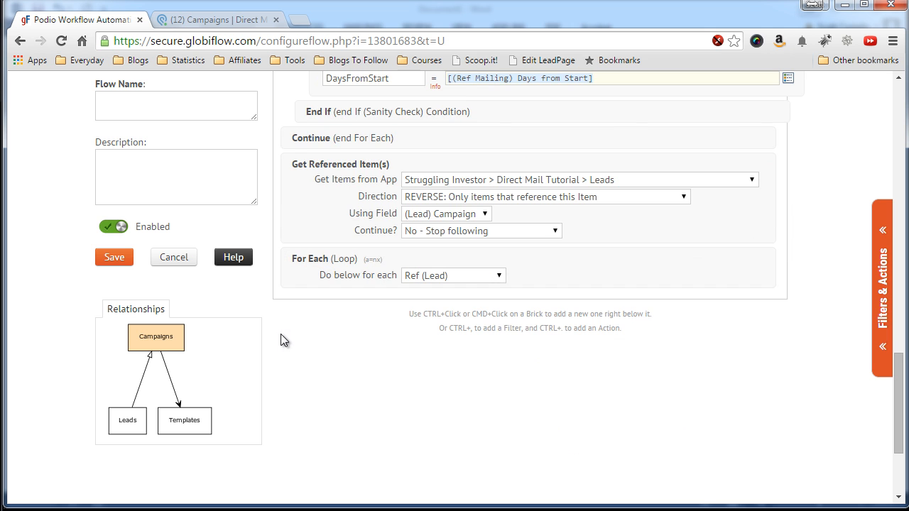
Add an If (Sanity Check) inside the lead loop with [(Ref Lead) Status]!="Dead".
scroll(287, 323, "down", 1)
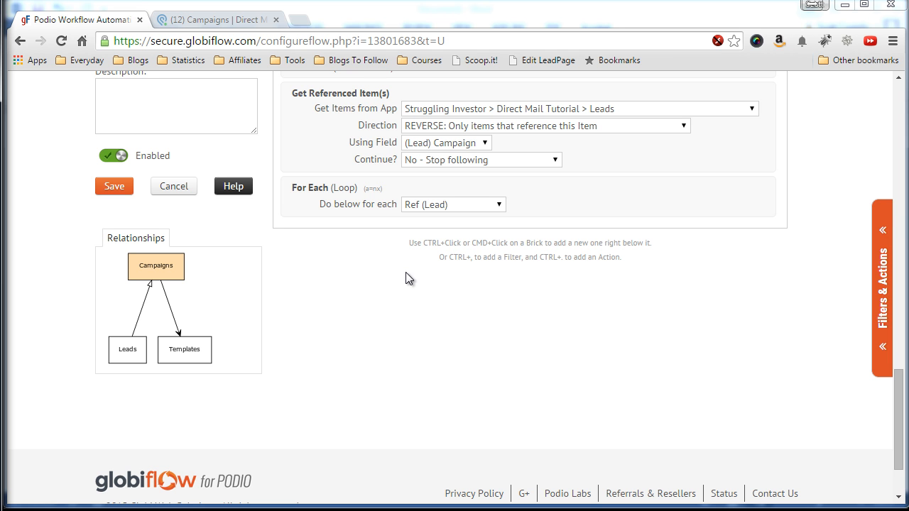
left_click(875, 280)
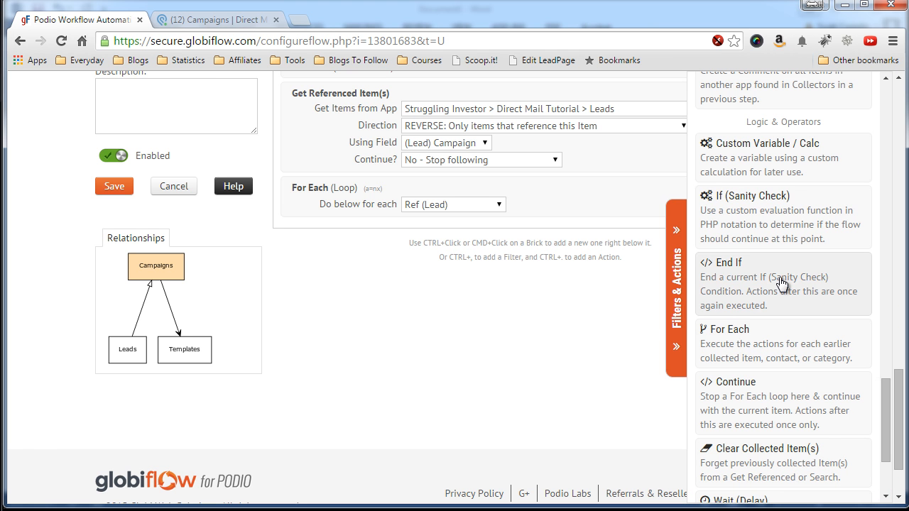
left_click(760, 229)
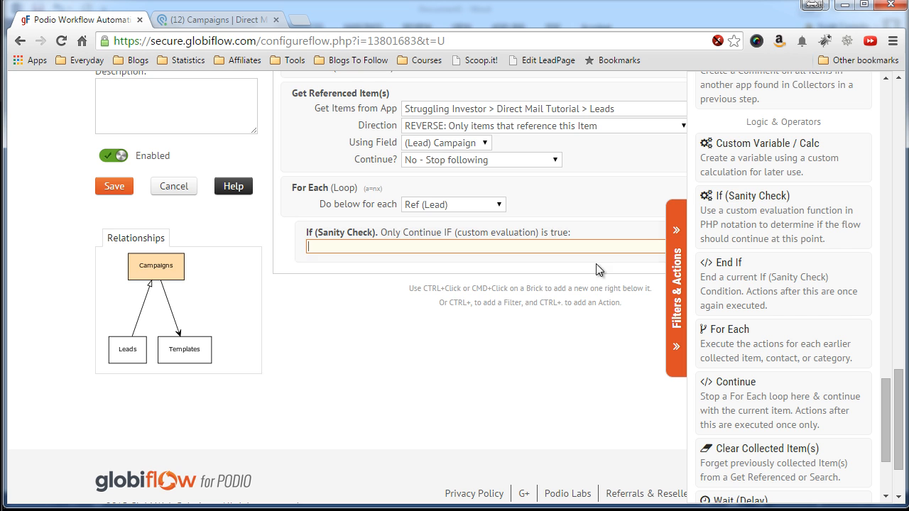
left_click(678, 269)
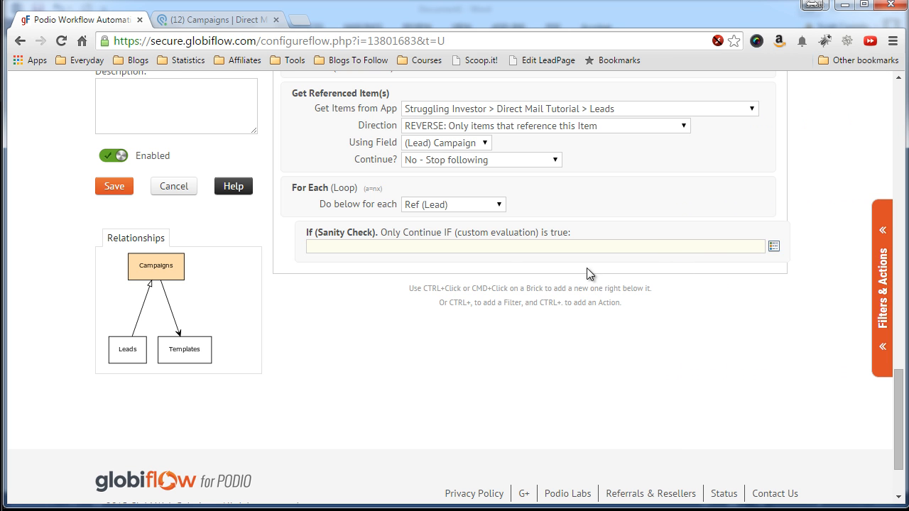
left_click(774, 245)
scroll(751, 348, "down", 5)
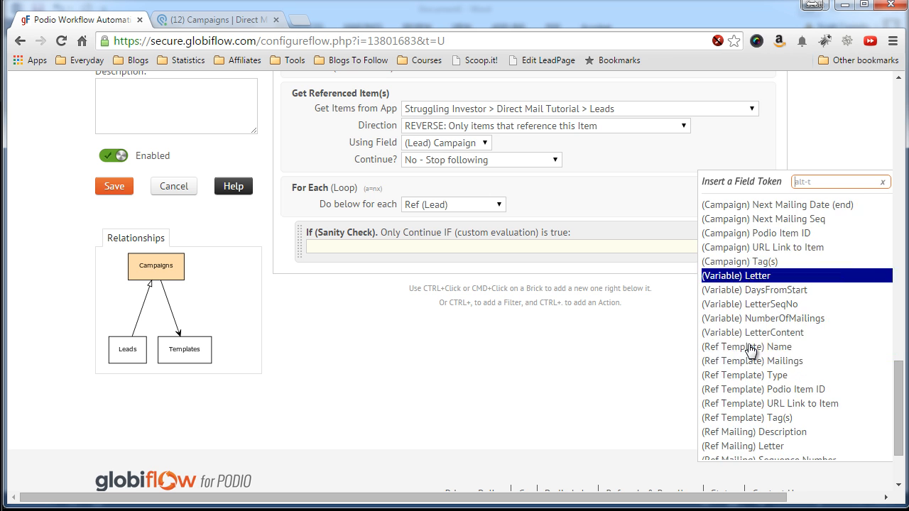
scroll(751, 347, "down", 4)
left_click(737, 332)
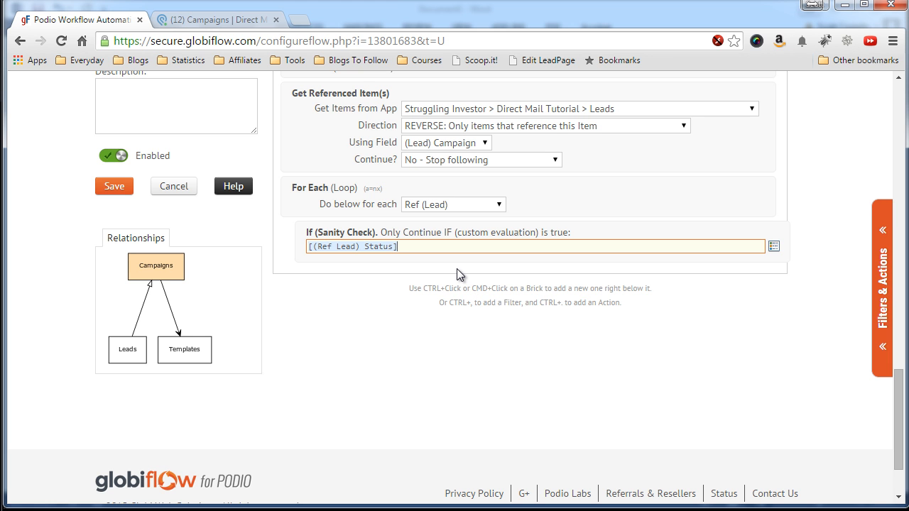
type("!=\"Dead\" &&")
Extend the condition with && [(Ref Lead) Status]!="Responded" and finish editing it.
left_click(773, 246)
scroll(779, 251, "up", 7)
scroll(763, 316, "down", 8)
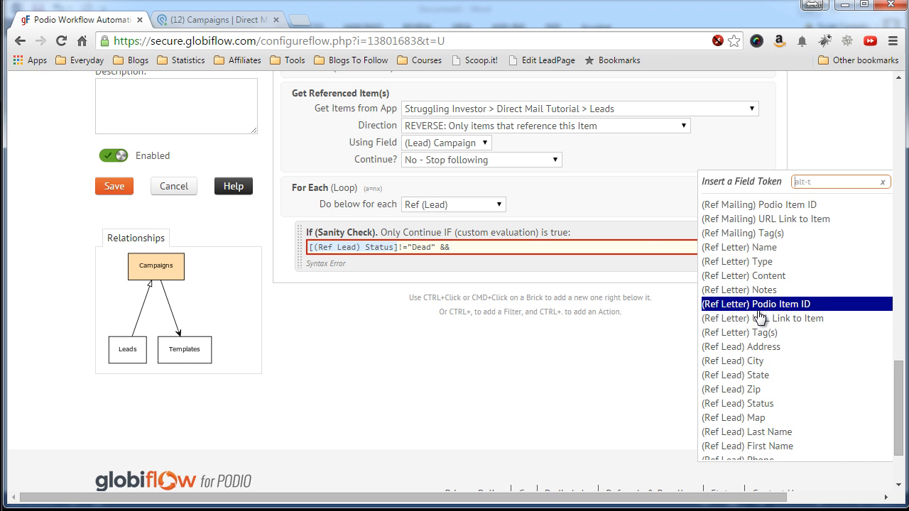
scroll(761, 316, "down", 5)
scroll(759, 312, "up", 4)
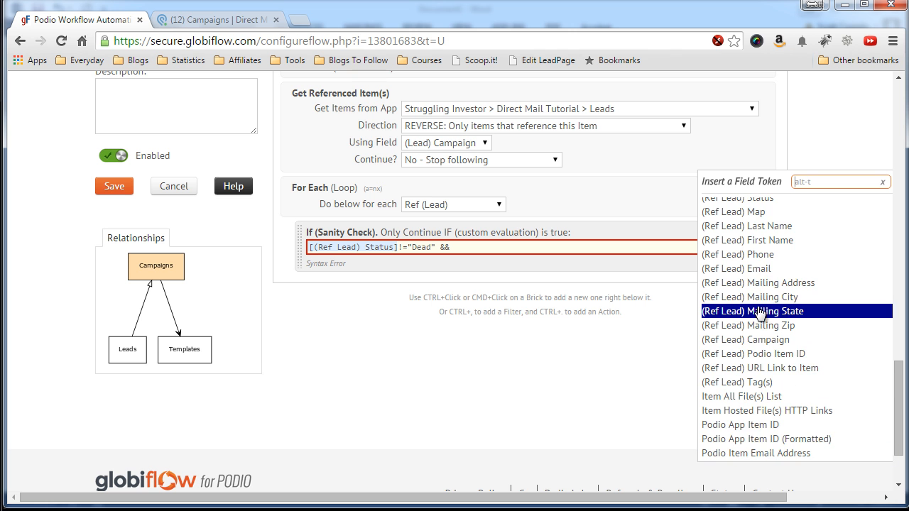
scroll(758, 291, "up", 3)
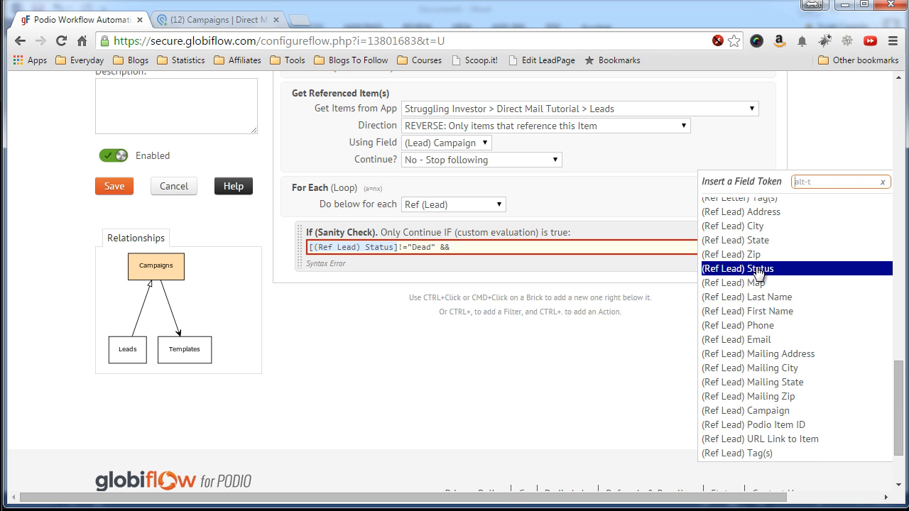
left_click(754, 270)
type("!=\"Responde")
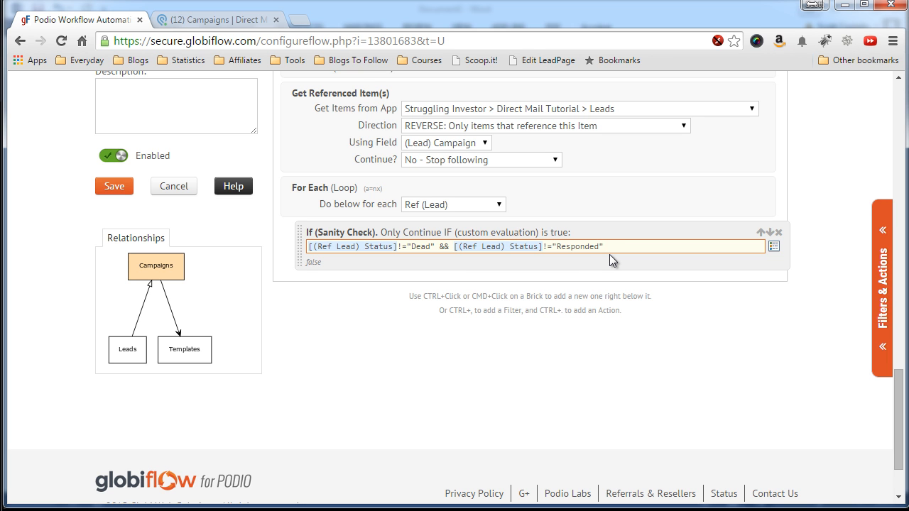
left_click(354, 266)
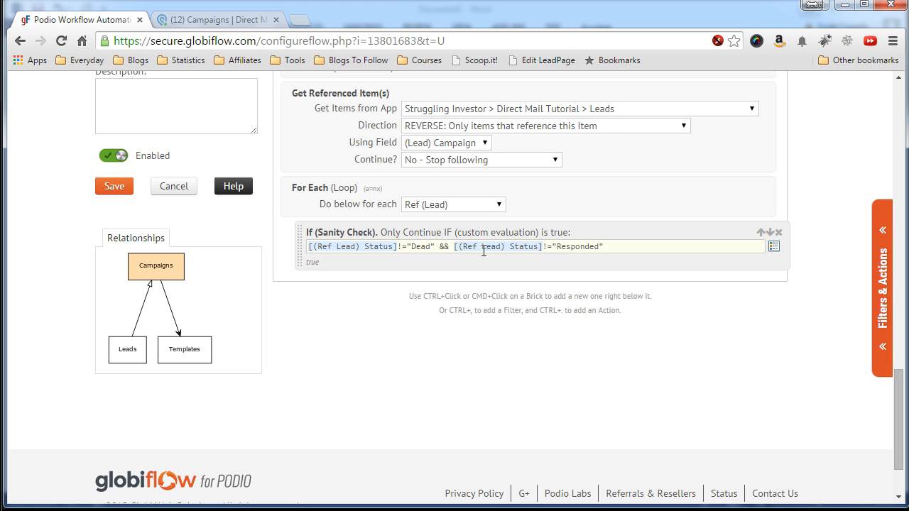
double_click(442, 247)
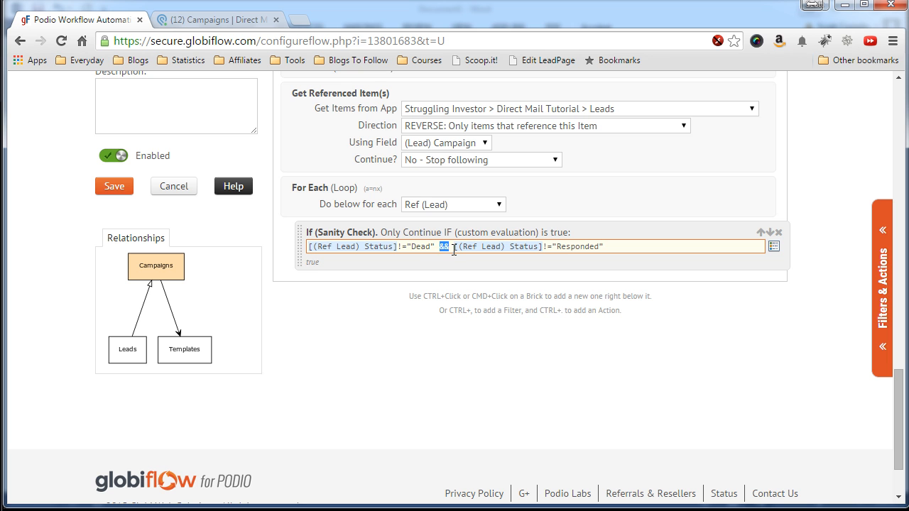
left_click(466, 247)
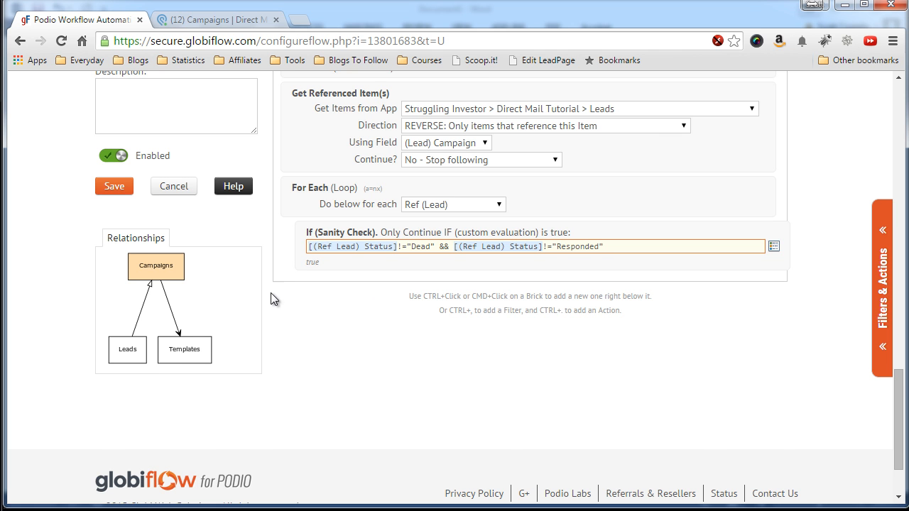
scroll(280, 291, "down", 1)
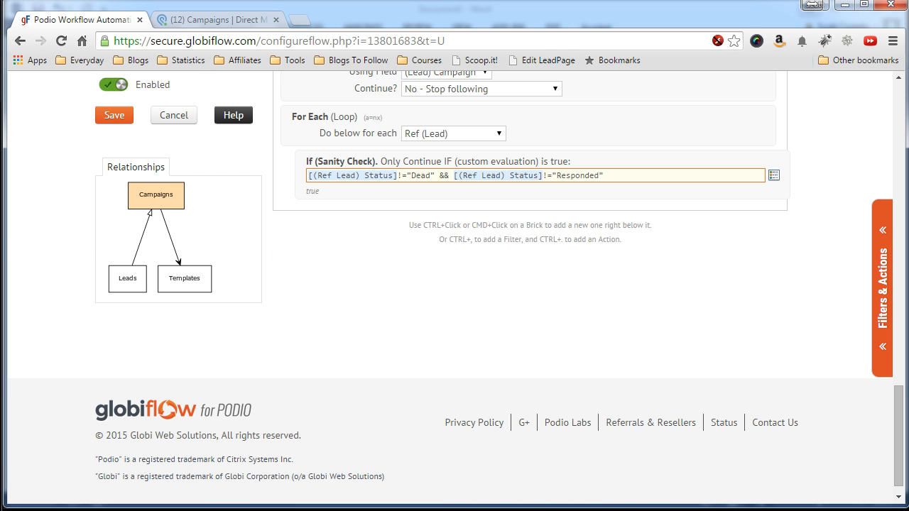
left_click(2, 254)
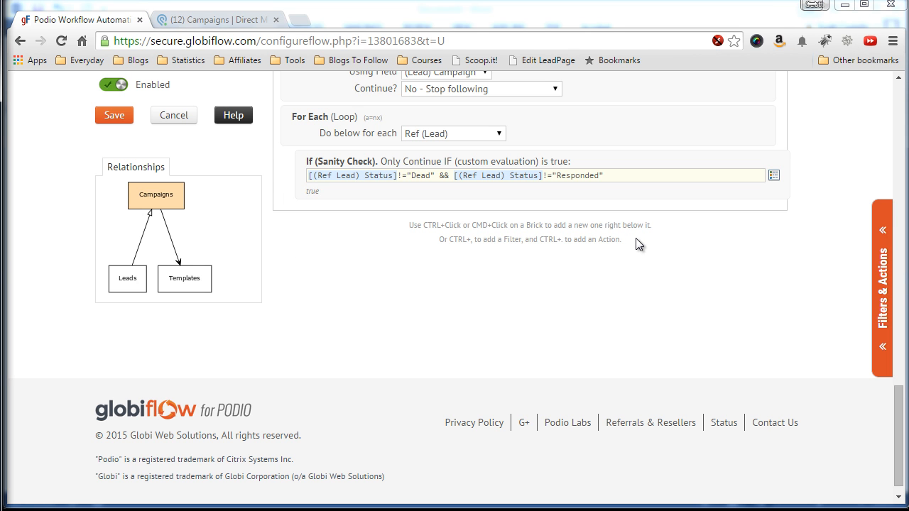
mouse_move(769, 265)
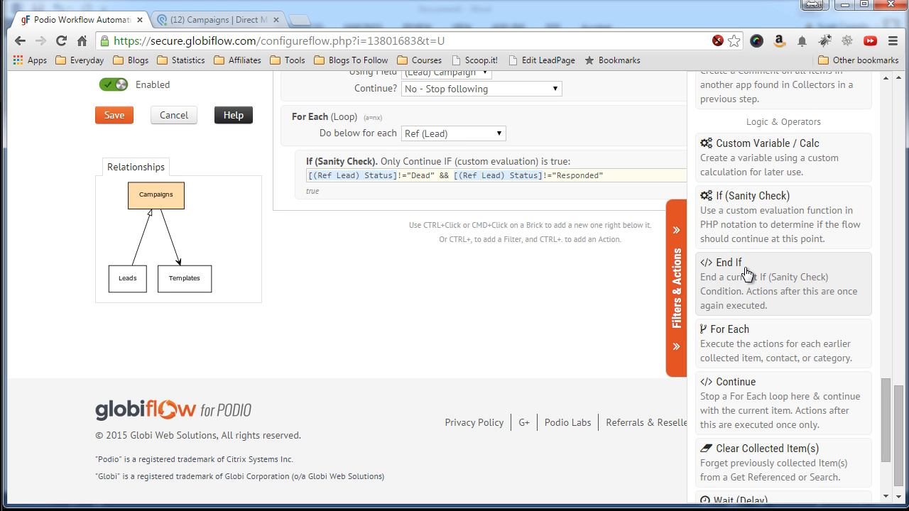
Add six more empty Custom Variable / Calc steps under the Ref (Lead) sanity check.
scroll(746, 273, "down", 1)
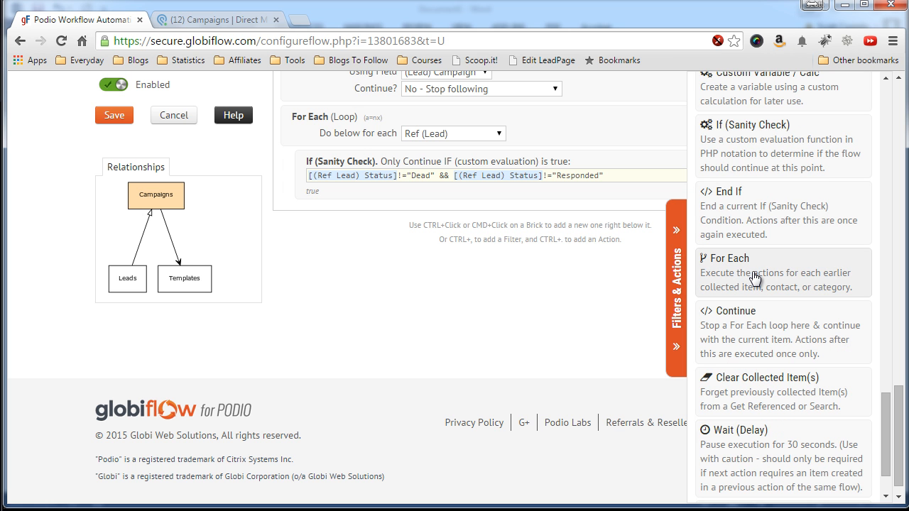
scroll(754, 277, "down", 1)
scroll(754, 249, "up", 3)
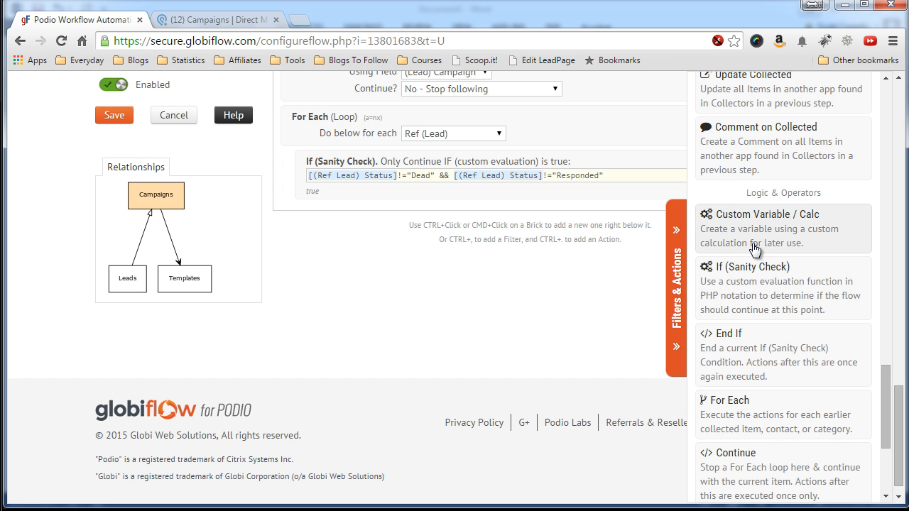
left_click(755, 243)
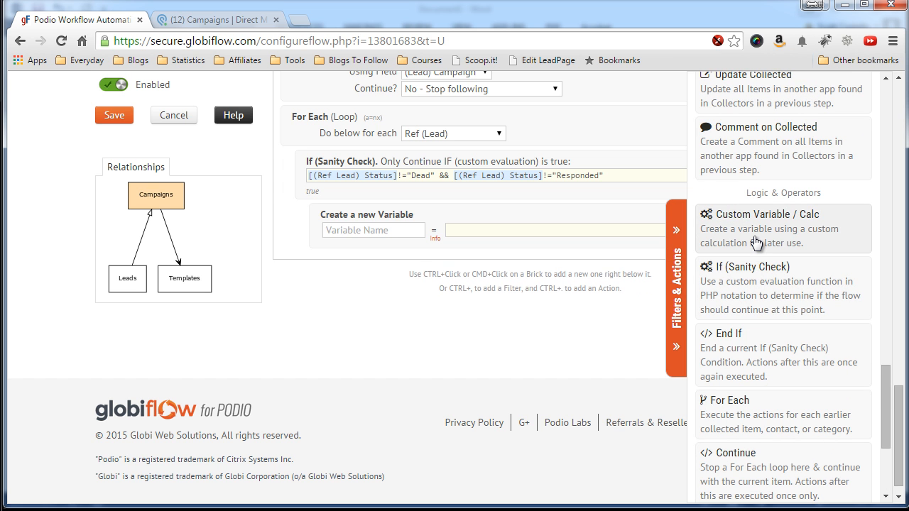
left_click(755, 243)
left_click(755, 243)
left_click(755, 243)
left_click(754, 243)
left_click(755, 243)
scroll(755, 243, "down", 4)
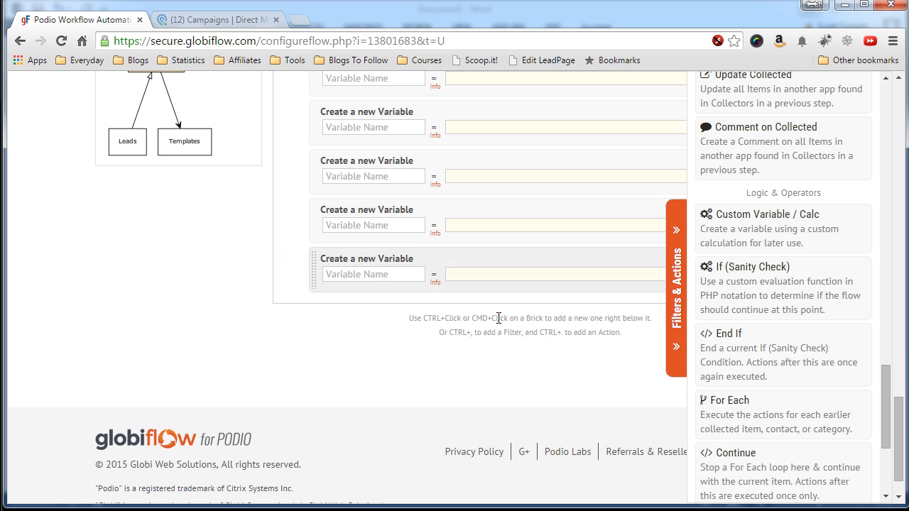
scroll(328, 317, "up", 4)
left_click(374, 216)
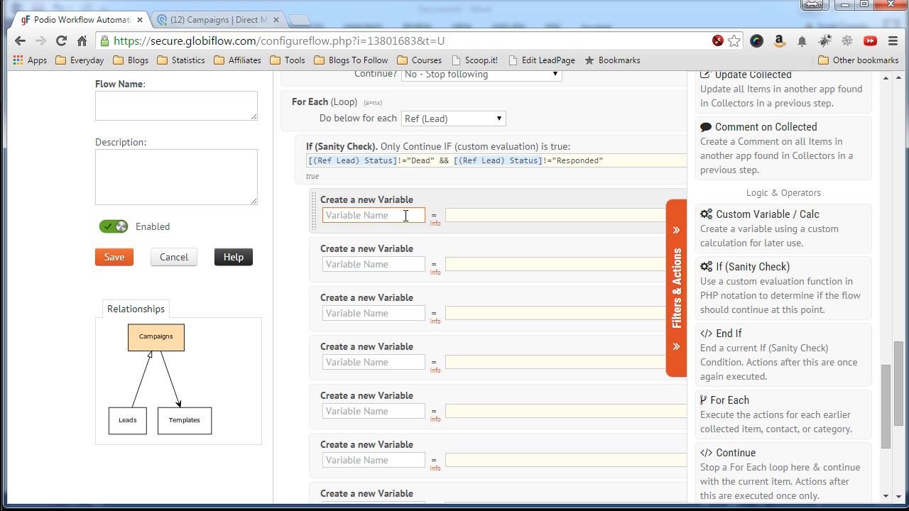
Name the first new variable Body and begin its value with str_replace("##city##".
left_click(676, 287)
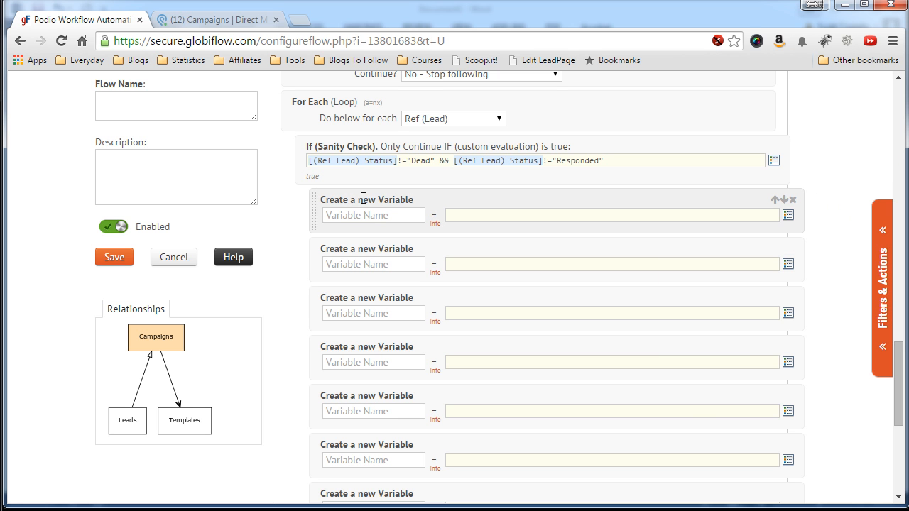
left_click(361, 214)
type("Body")
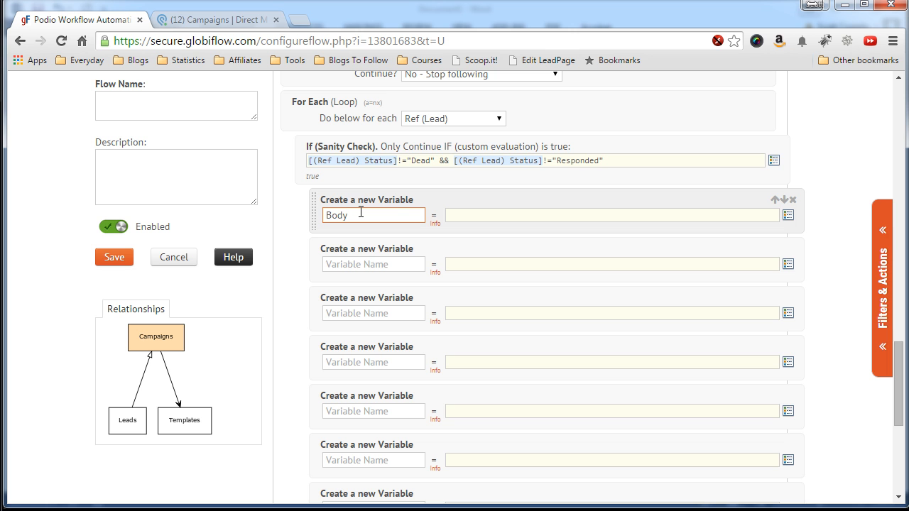
left_click(472, 214)
type("str_replace(")
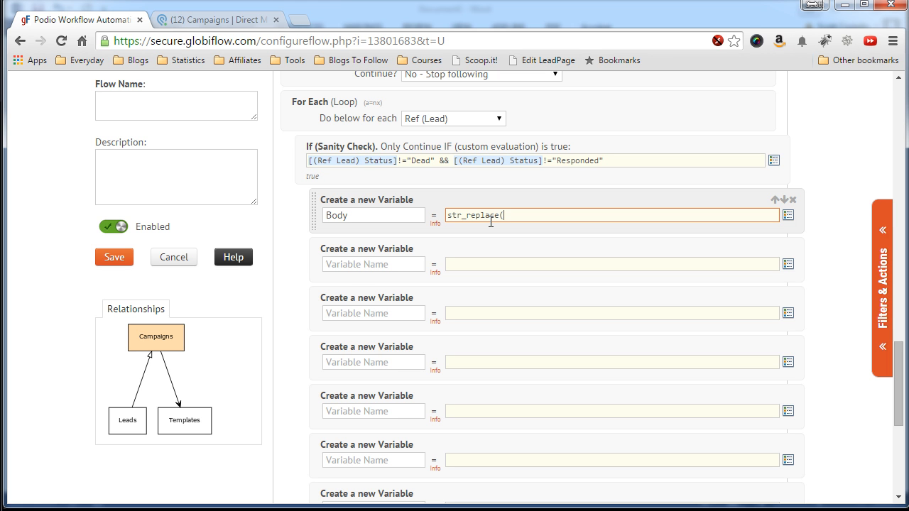
type("\"##city##\"")
left_click_drag(504, 215, 558, 214)
left_click(240, 22)
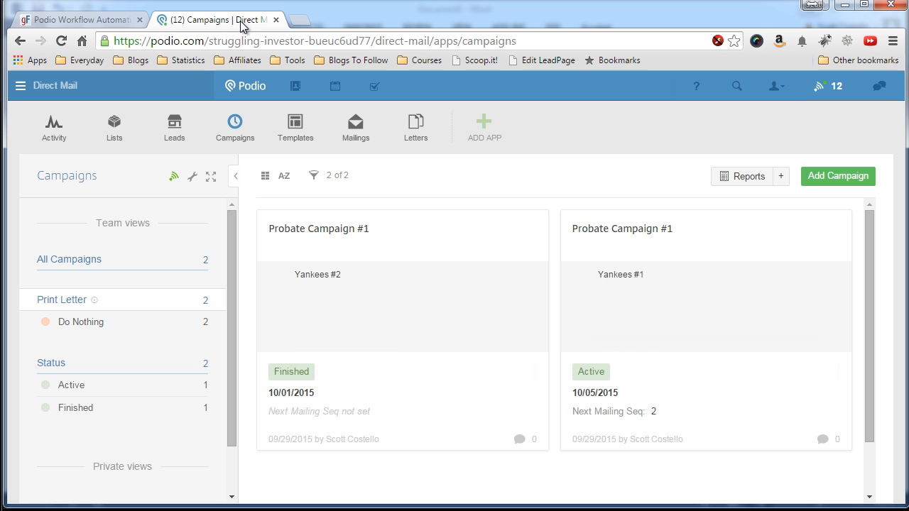
left_click(410, 145)
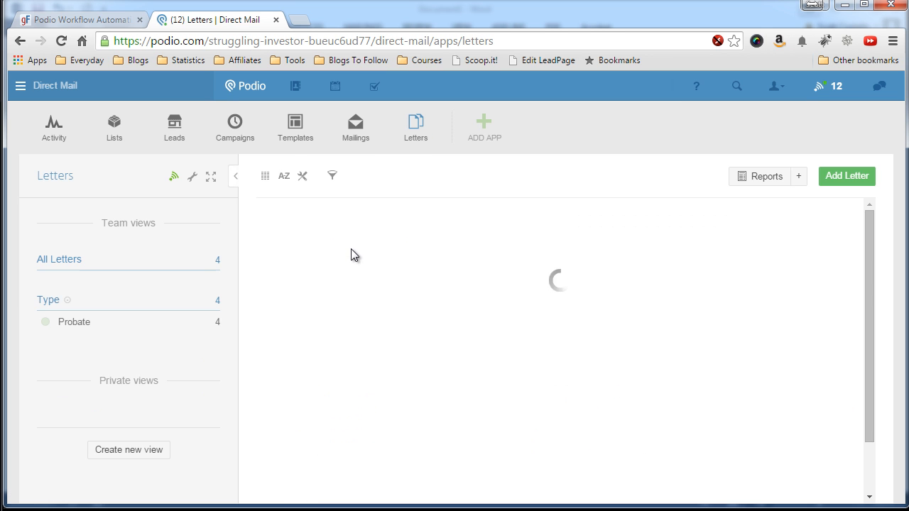
left_click(348, 310)
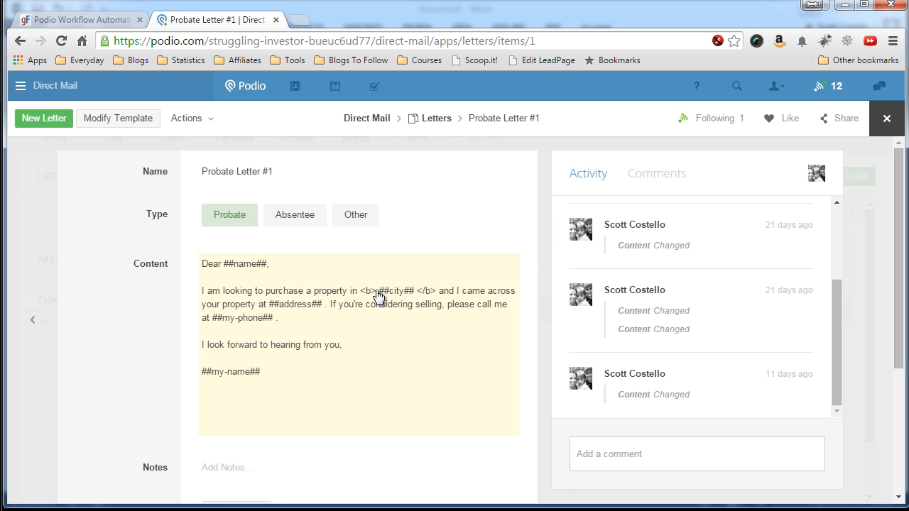
left_click(101, 20)
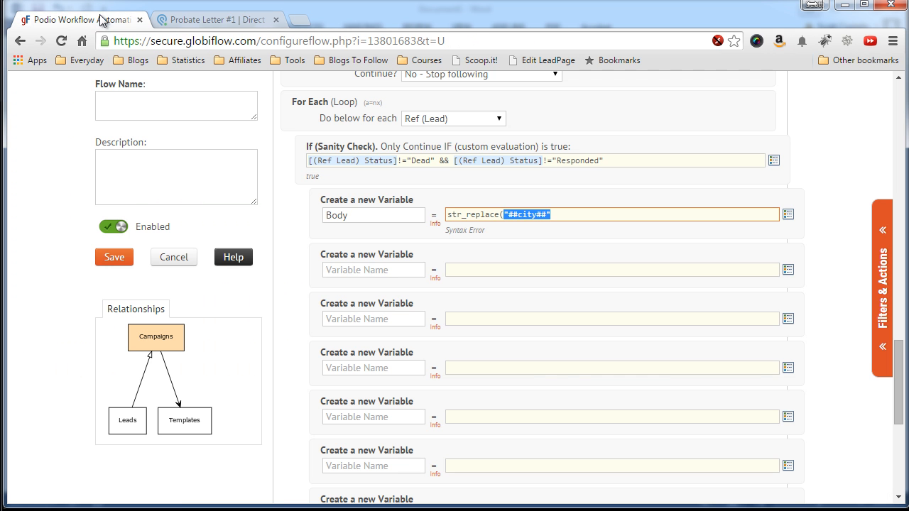
Append the [(Ref Lead) City] token and a comma to the Body formula.
left_click(558, 215)
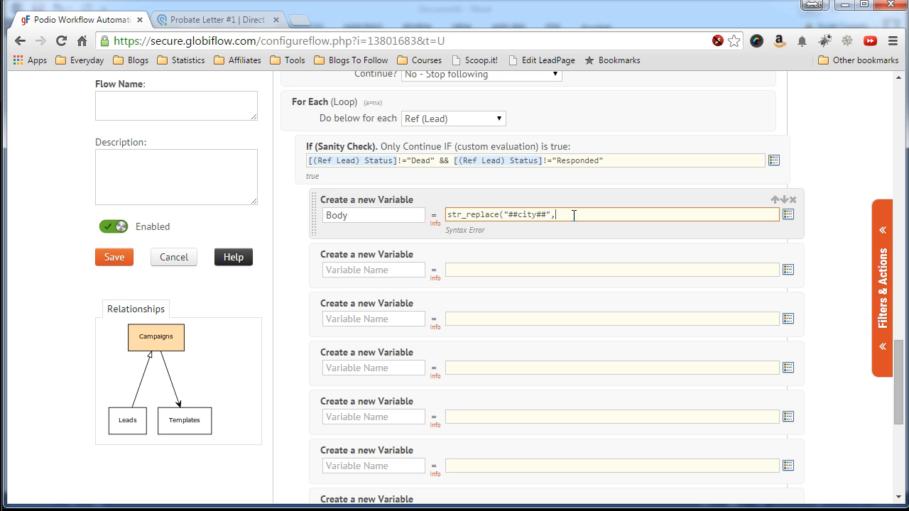
left_click(787, 215)
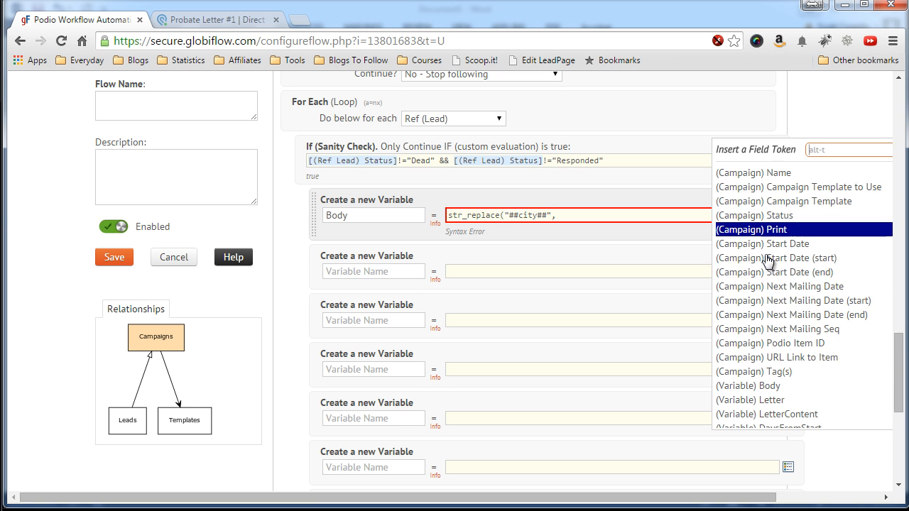
scroll(773, 320, "down", 5)
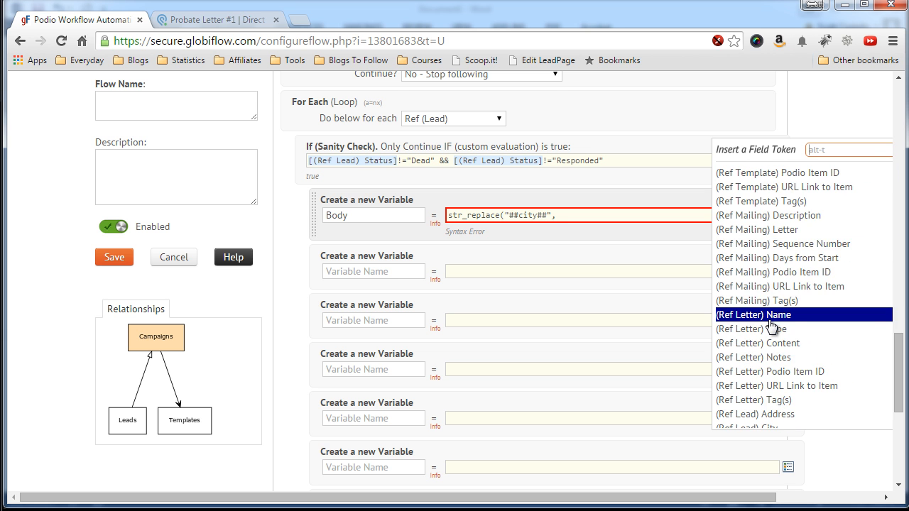
scroll(772, 325, "down", 2)
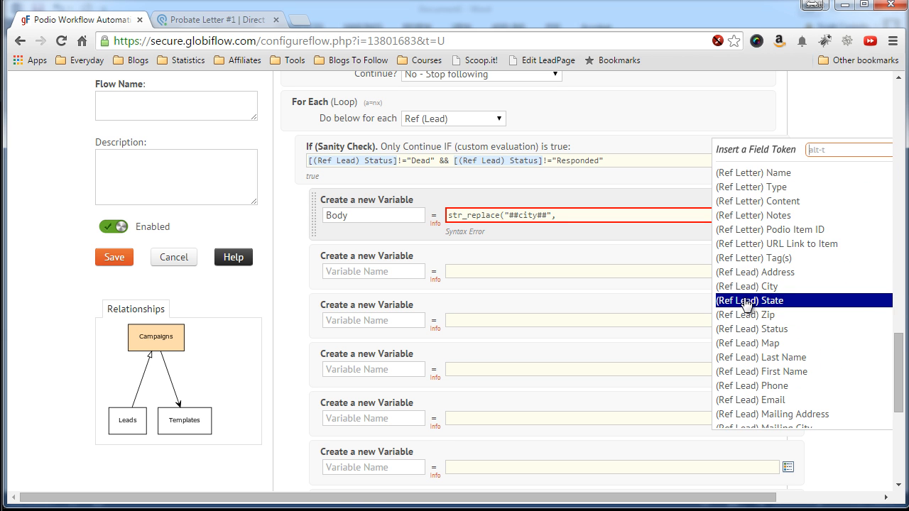
left_click(745, 286)
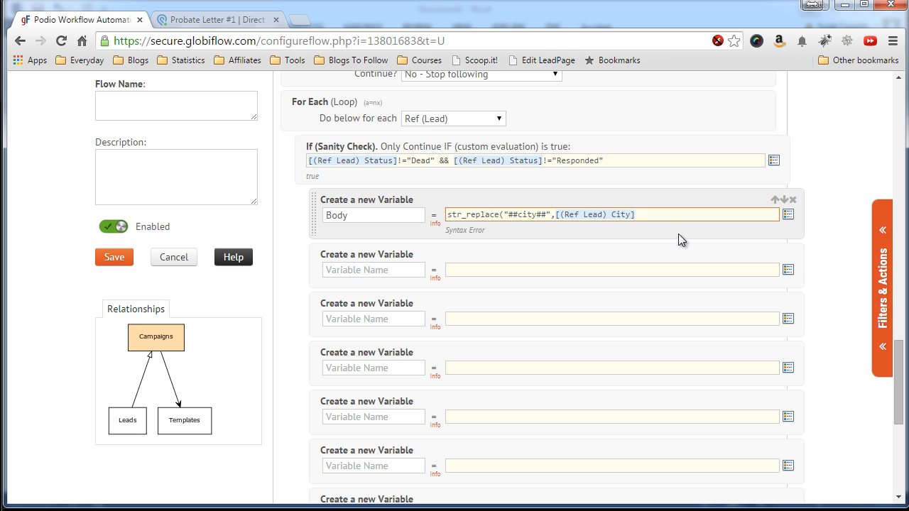
type(",")
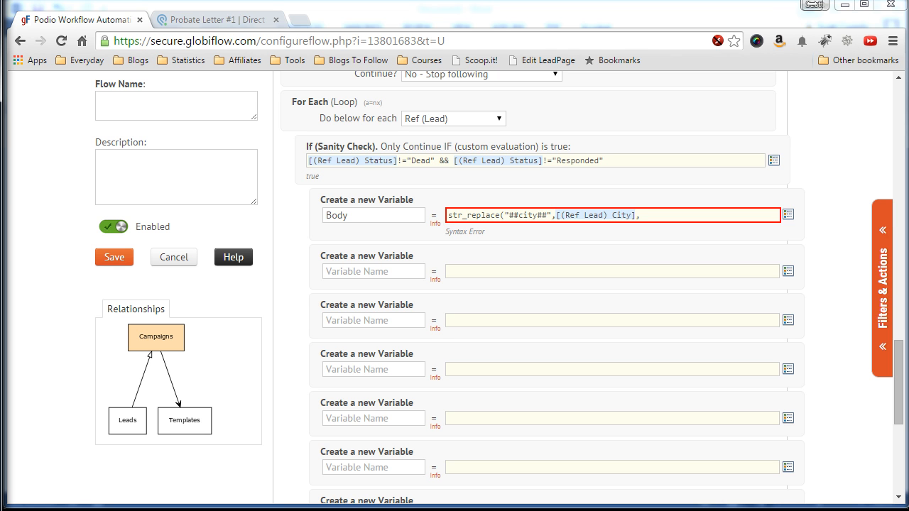
left_click(672, 217)
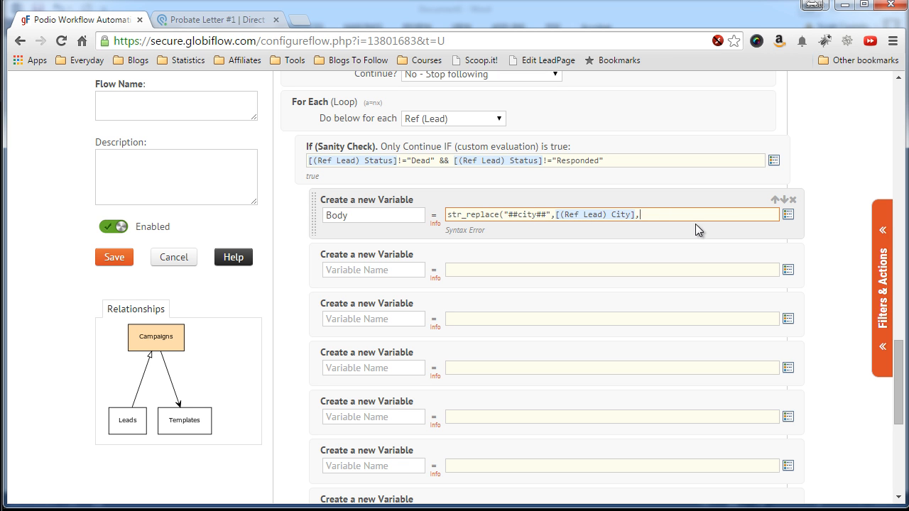
Insert [(Variable) LetterContent] as the search text, completing the Body str_replace formula.
left_click(788, 215)
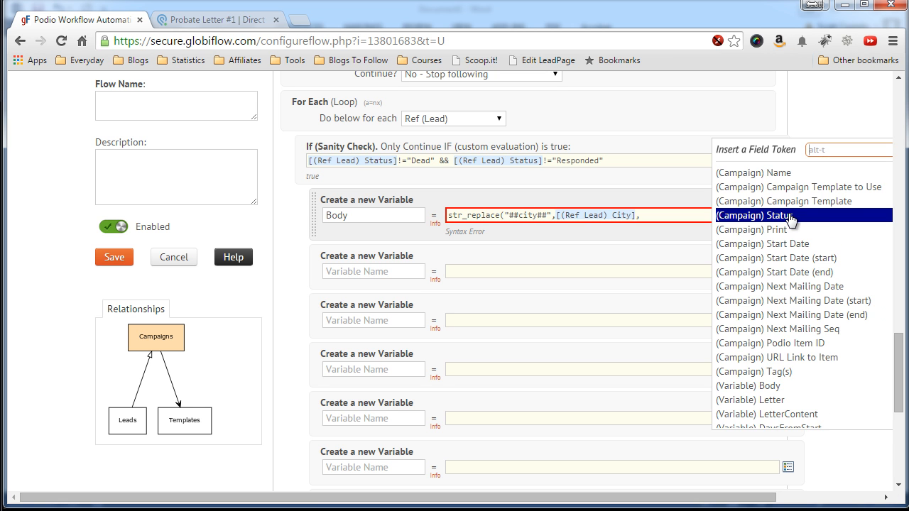
scroll(774, 305, "down", 1)
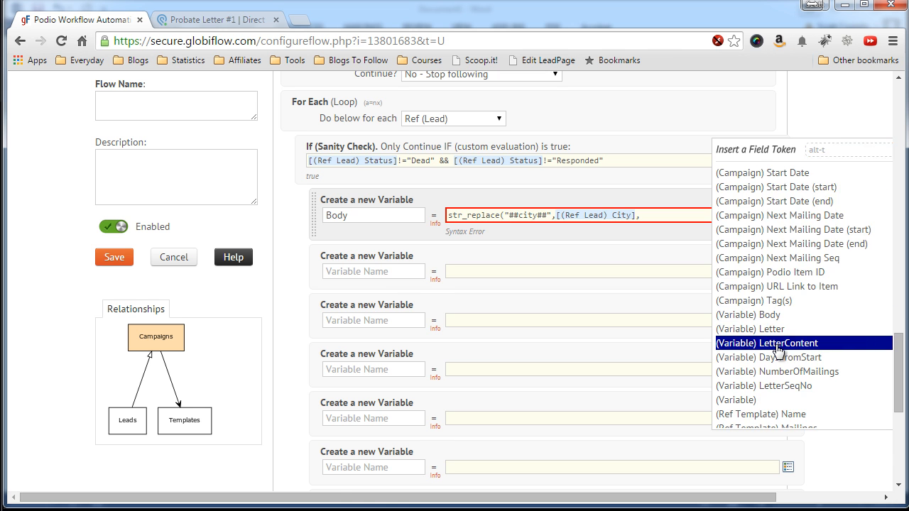
left_click(778, 344)
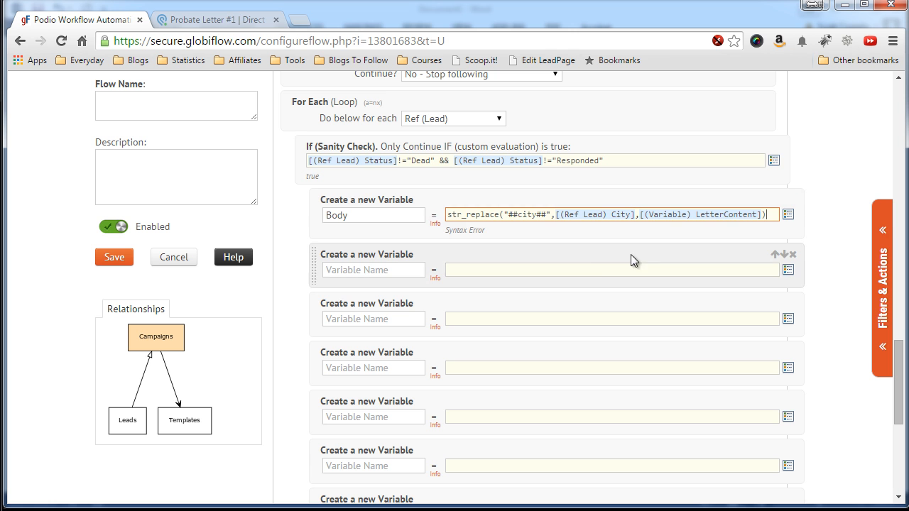
left_click(598, 269)
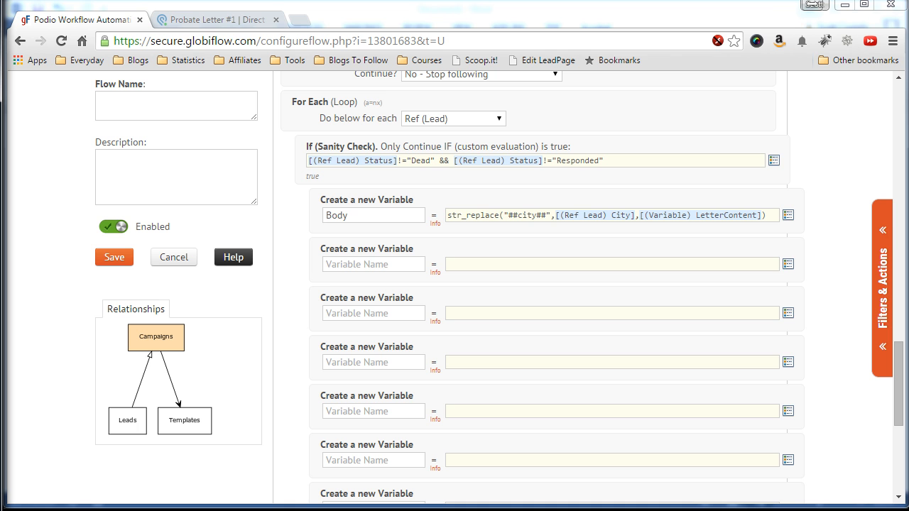
left_click_drag(447, 215, 772, 213)
key("ctrl+c")
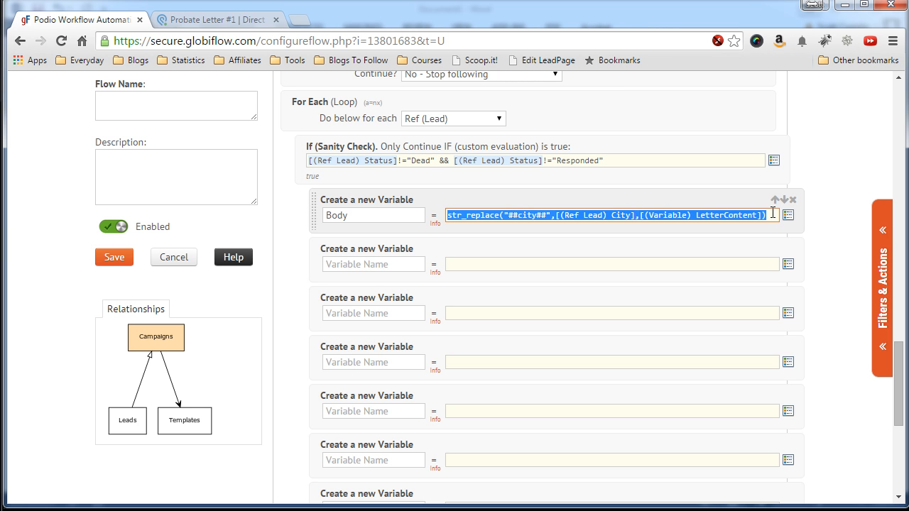
Paste the ##city## str_replace formula into the values of variables two through seven.
left_click(576, 263)
key("ctrl+v")
left_click(538, 313)
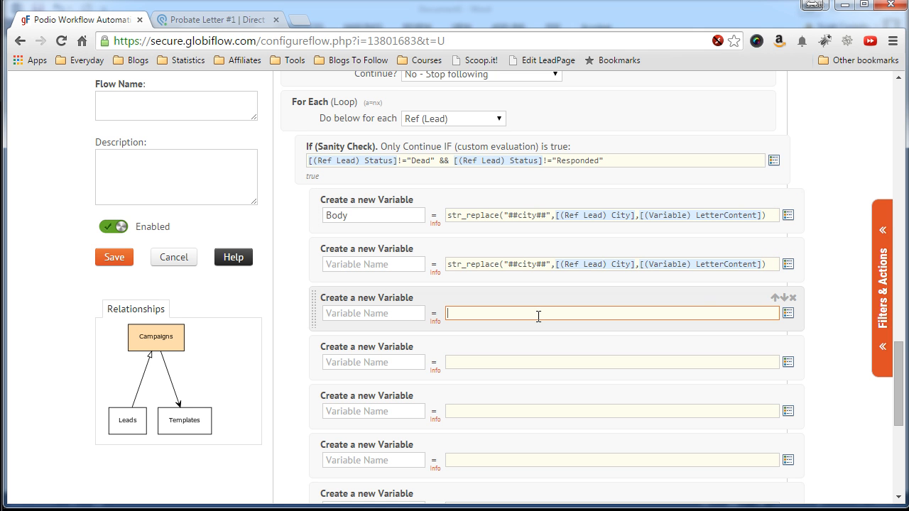
key("ctrl+v")
left_click(524, 362)
key("ctrl+v")
left_click(519, 410)
key("ctrl+v")
left_click(511, 460)
key("ctrl+v")
scroll(512, 397, "down", 1)
left_click(497, 438)
key("ctrl+v")
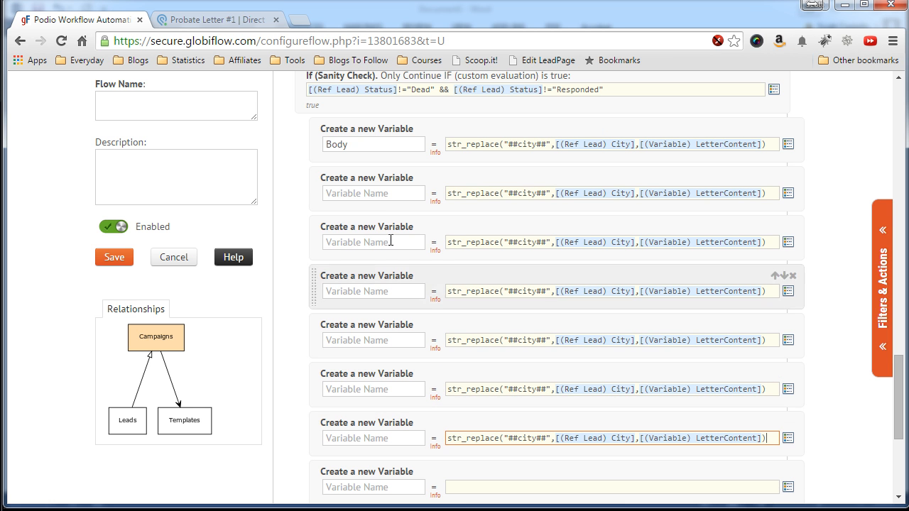
Copy the name Body from the first variable into the six new variable names.
left_click_drag(371, 144, 323, 144)
key("ctrl+c")
left_click(350, 193)
key("ctrl+v")
left_click(361, 242)
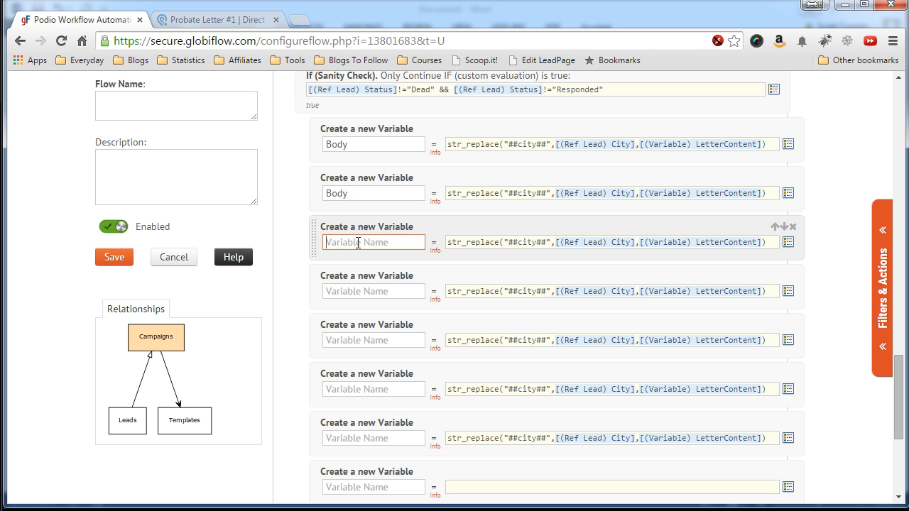
key("ctrl+v")
left_click(361, 291)
key("ctrl+v")
left_click(359, 340)
key("ctrl+v")
left_click(359, 389)
key("ctrl+v")
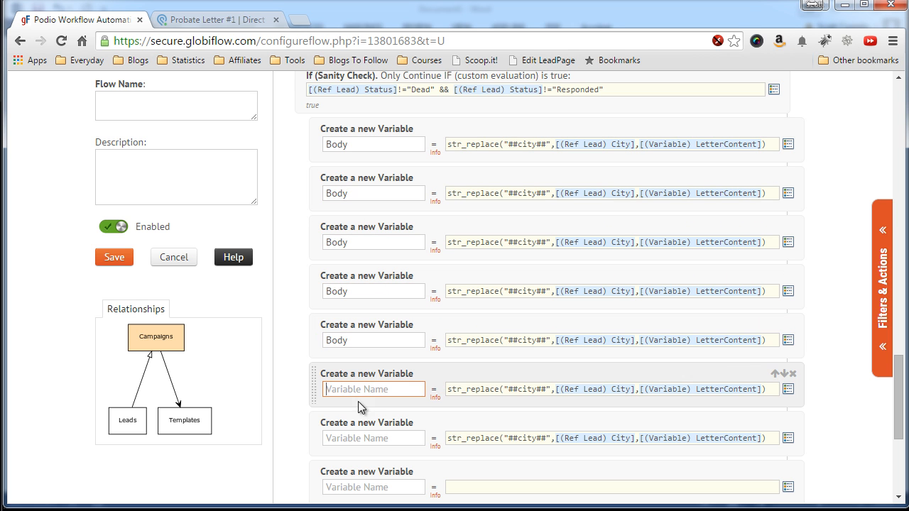
left_click(359, 435)
key("ctrl+v")
scroll(453, 237, "up", 1)
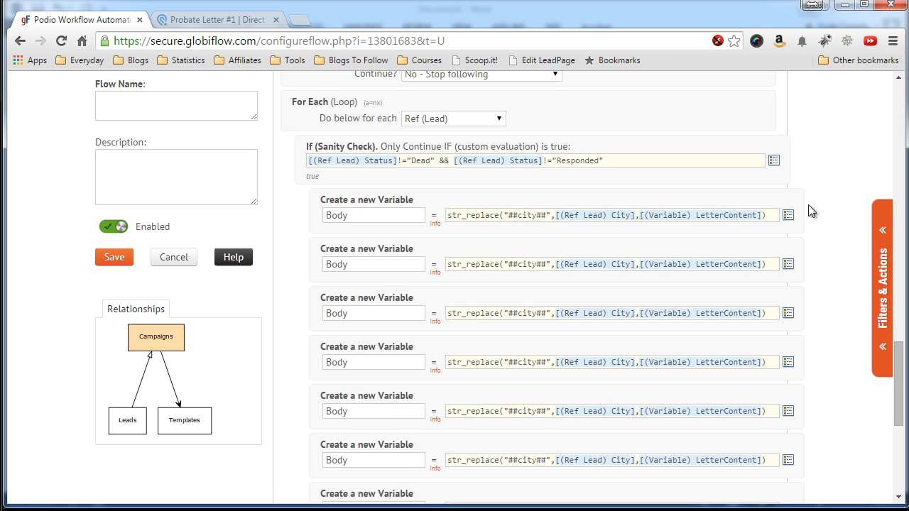
scroll(806, 203, "down", 1)
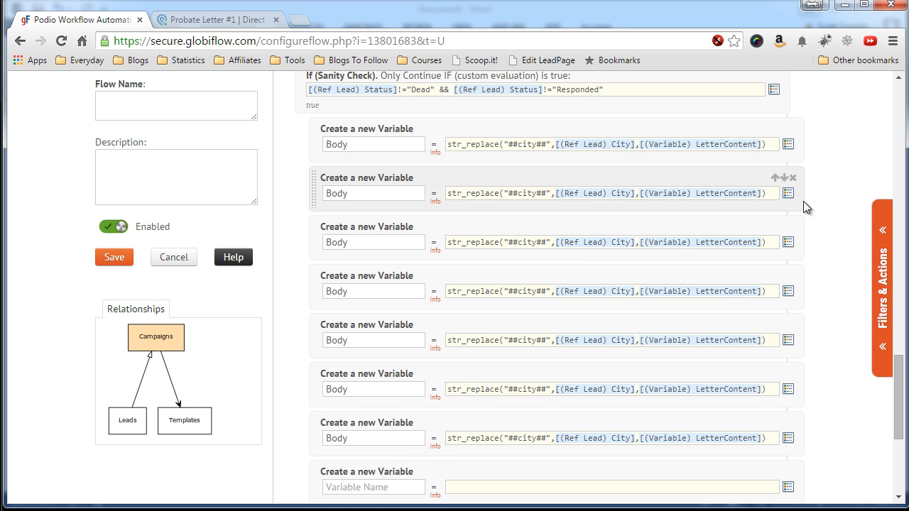
Make the second Body formula replace ##address## with [(Ref Lead) Address].
left_click(535, 191)
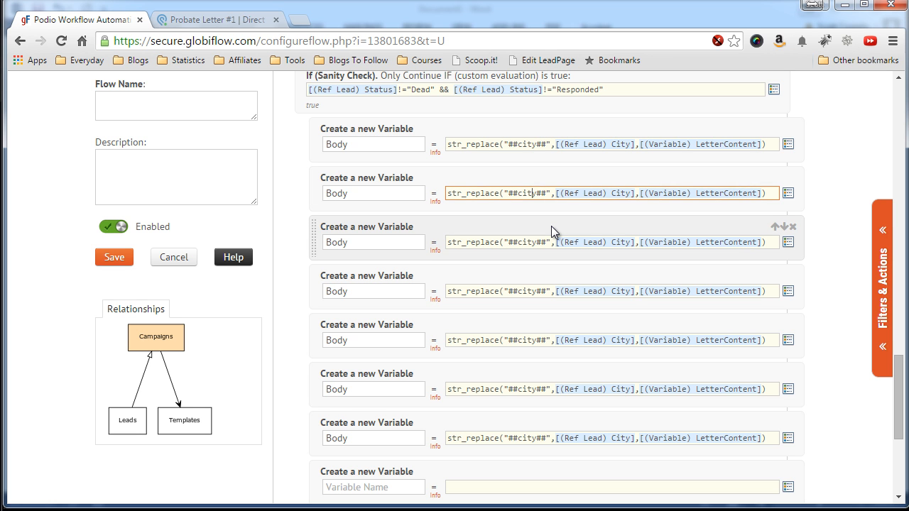
key("BackSpace")
key("BackSpace")
key("BackSpace")
type("address")
key("Delete")
left_click(650, 193)
key("BackSpace")
key("BackSpace")
key("BackSpace")
key("BackSpace")
key("BackSpace")
key("BackSpace")
key("BackSpace")
key("BackSpace")
key("BackSpace")
key("BackSpace")
key("BackSpace")
key("BackSpace")
key("BackSpace")
key("BackSpace")
key("BackSpace")
key("BackSpace")
key("BackSpace")
left_click(788, 193)
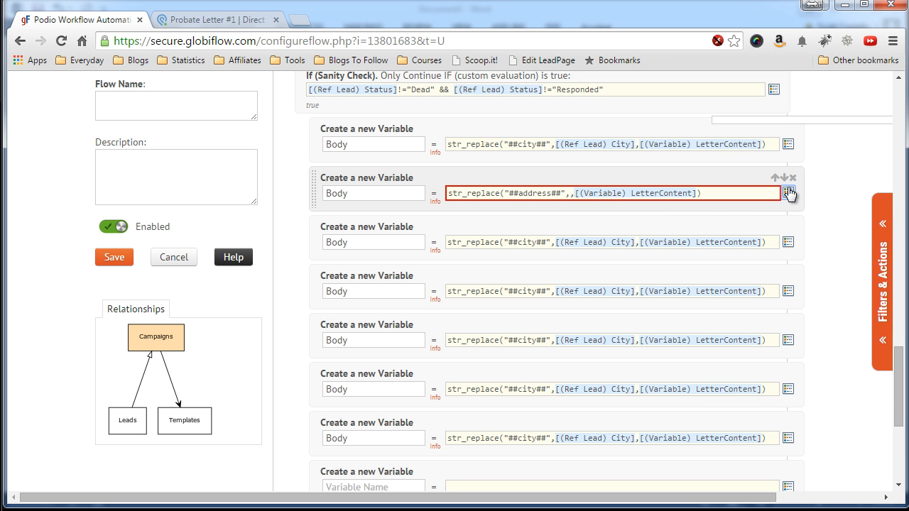
scroll(774, 235, "down", 5)
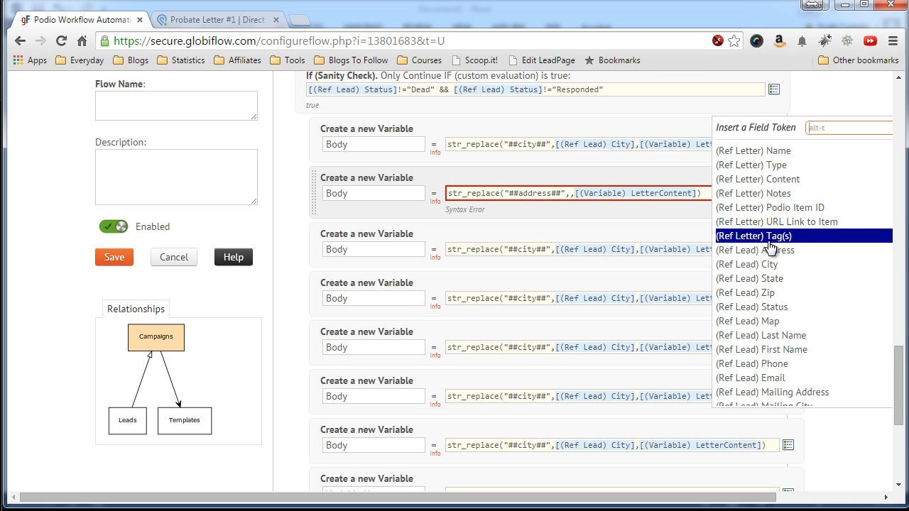
scroll(770, 244, "down", 5)
left_click(770, 177)
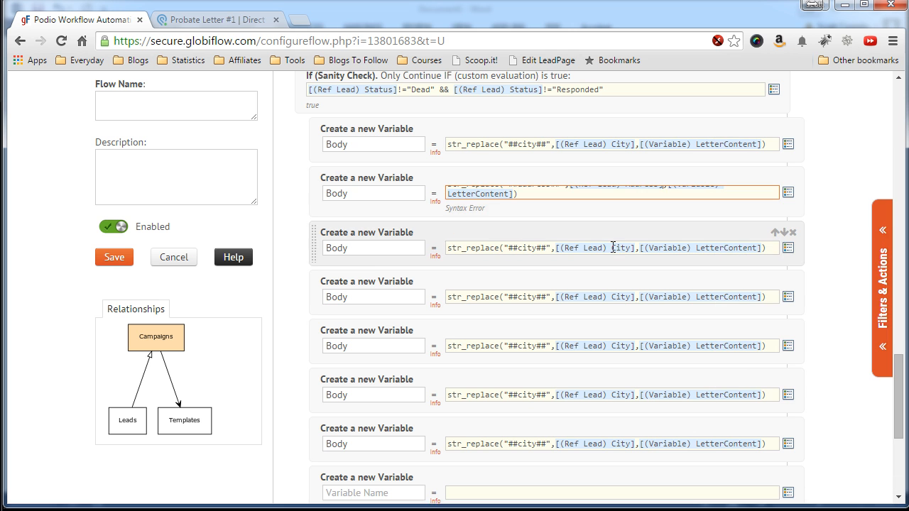
Make the third Body formula replace ##state## with the [(Ref Lead) State] token.
double_click(524, 243)
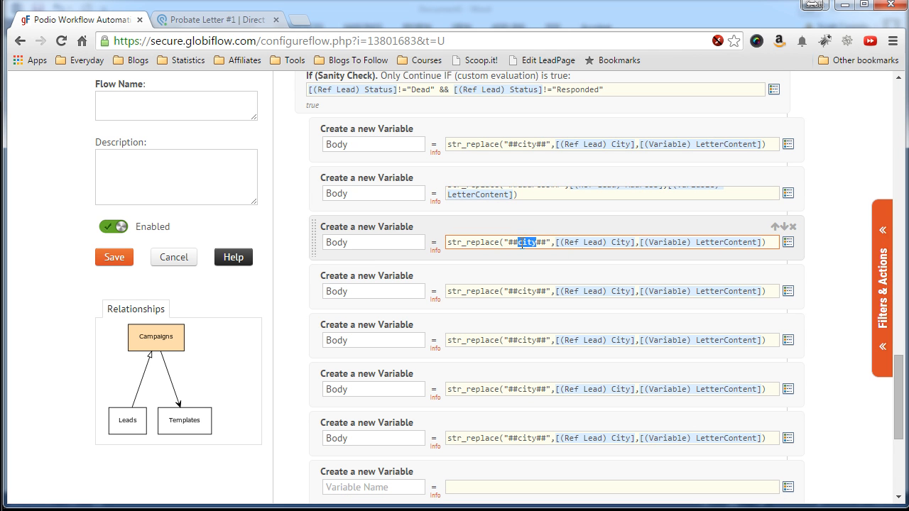
type("state")
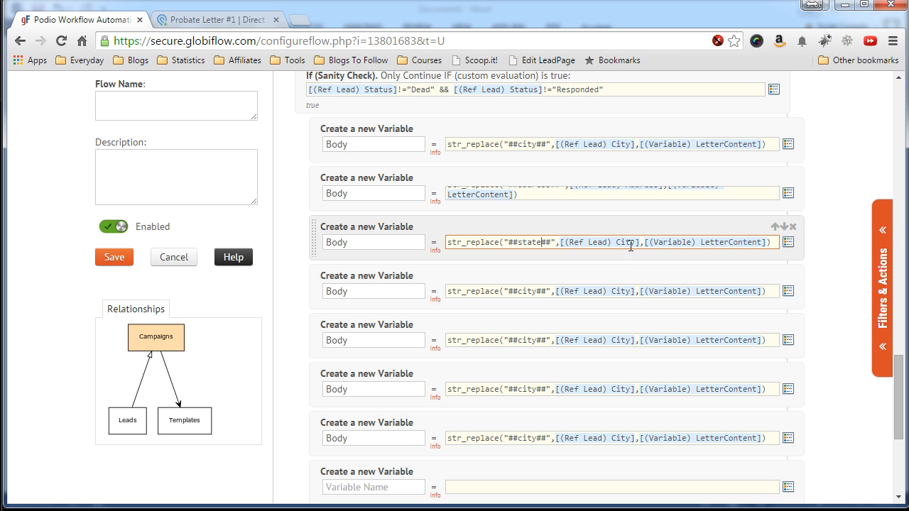
left_click_drag(641, 244, 616, 244)
left_click(621, 243)
double_click(622, 243)
type("State")
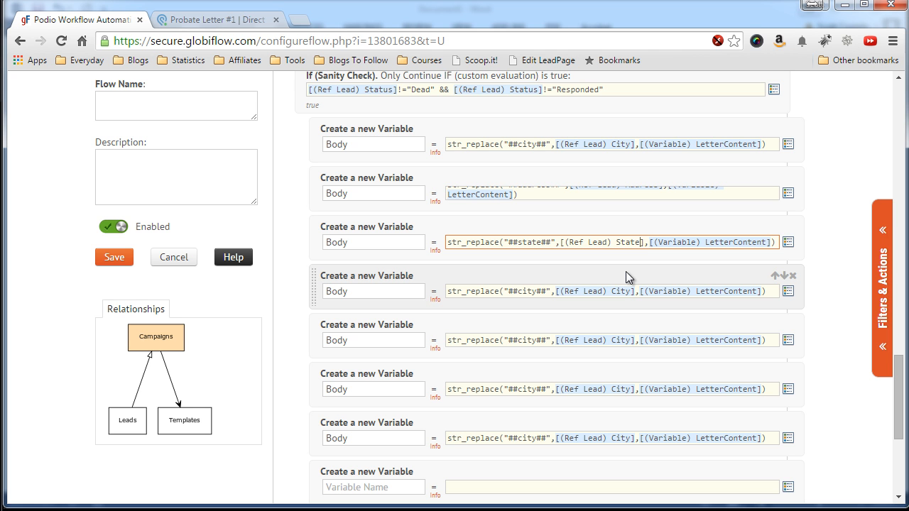
key("Tab")
left_click(647, 243)
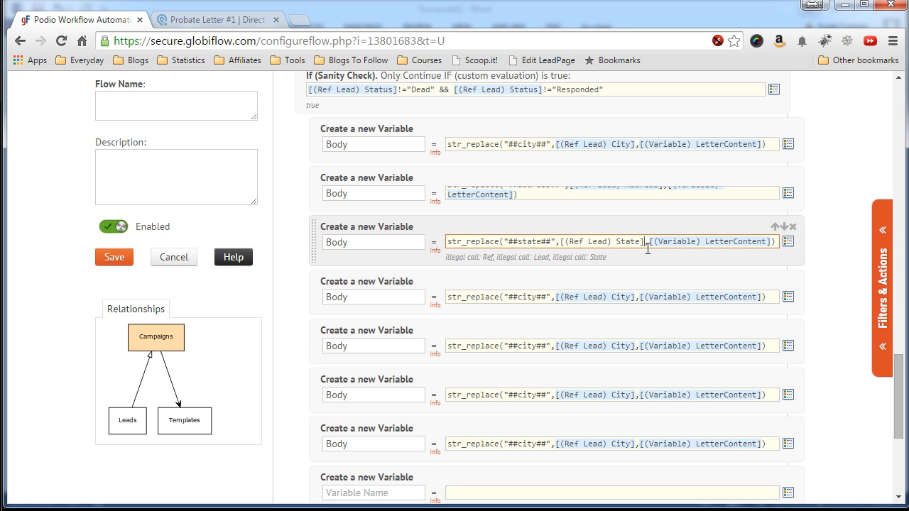
left_click_drag(644, 241, 561, 241)
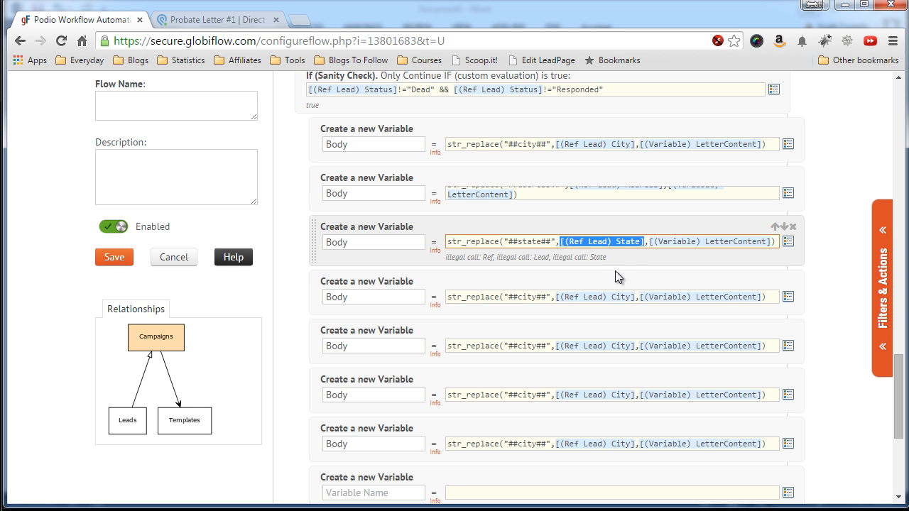
key("Delete")
left_click(788, 243)
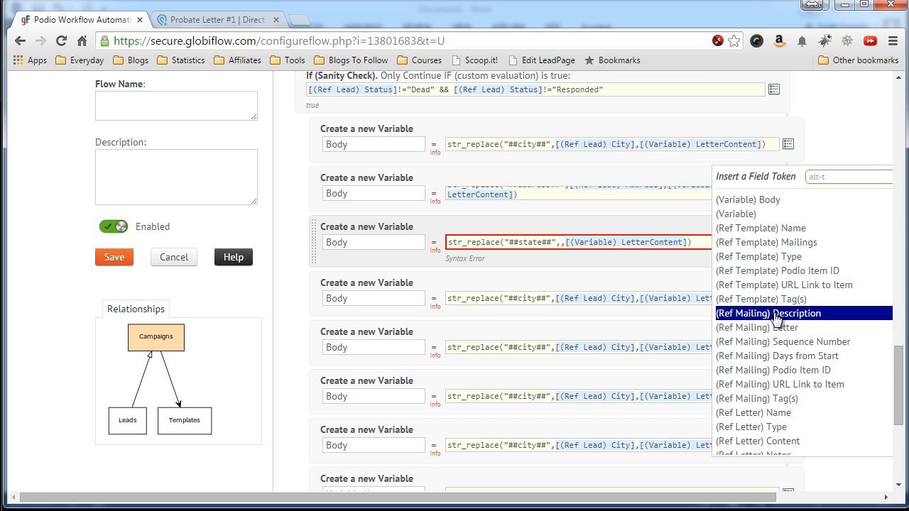
scroll(775, 318, "down", 4)
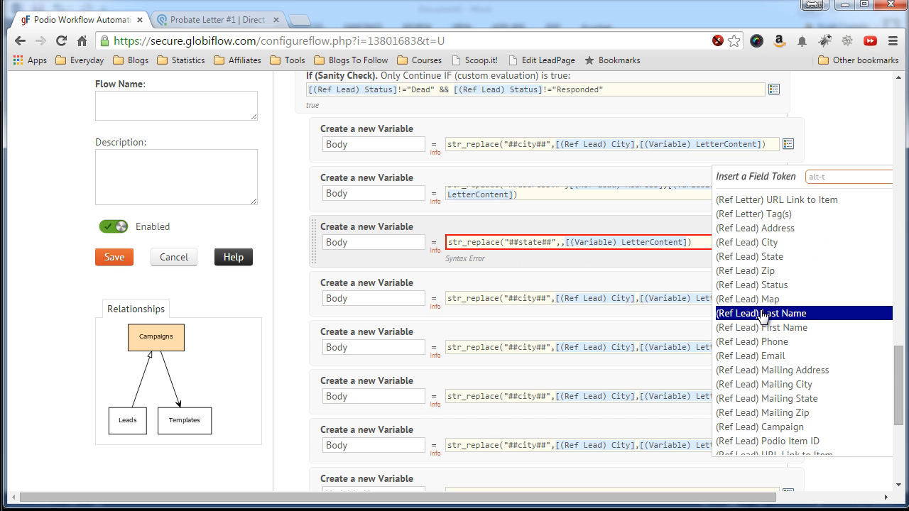
left_click(751, 257)
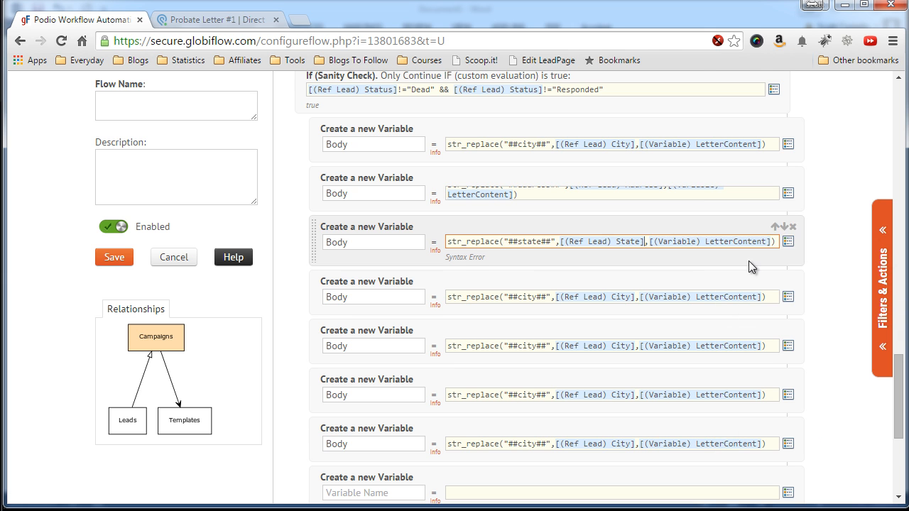
left_click(599, 265)
Make the fourth Body formula replace ##zip## with [(Ref Lead) Zip].
scroll(584, 267, "down", 1)
double_click(628, 222)
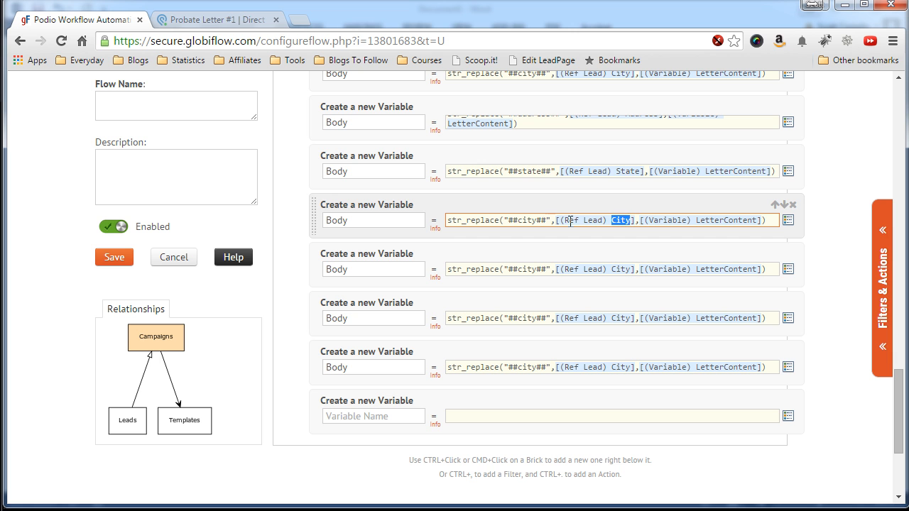
double_click(525, 220)
type("zip")
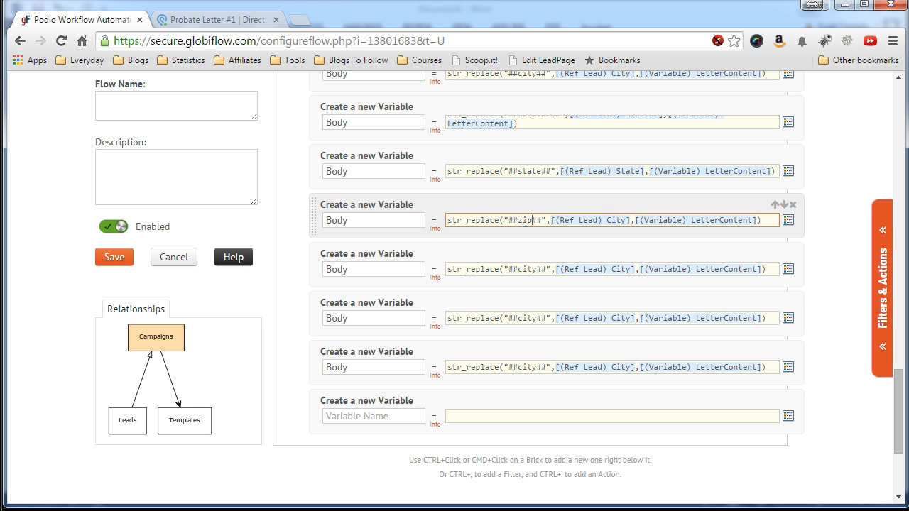
left_click_drag(629, 221, 551, 221)
key("BackSpace")
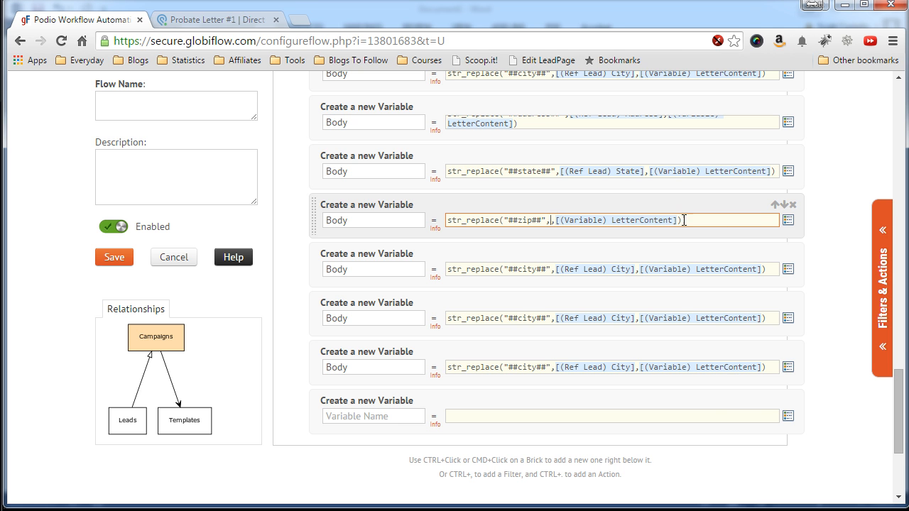
left_click(788, 220)
scroll(781, 282, "down", 10)
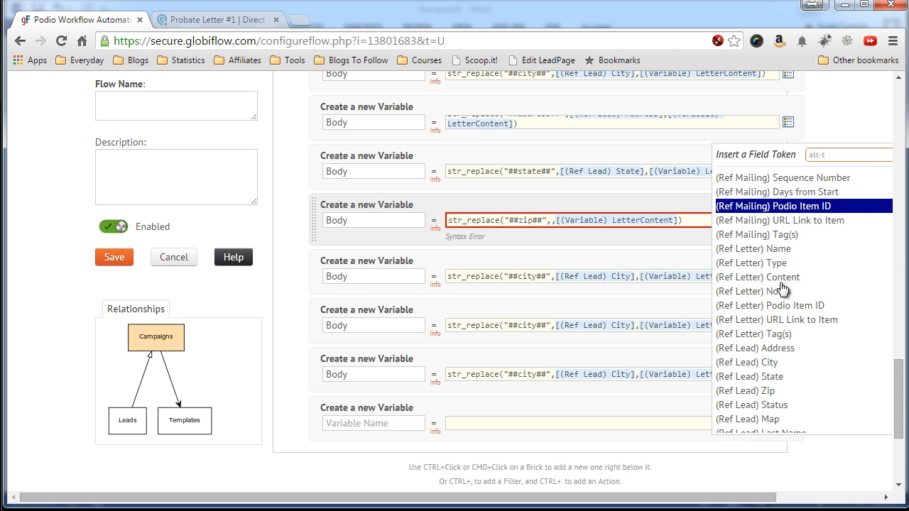
left_click(764, 250)
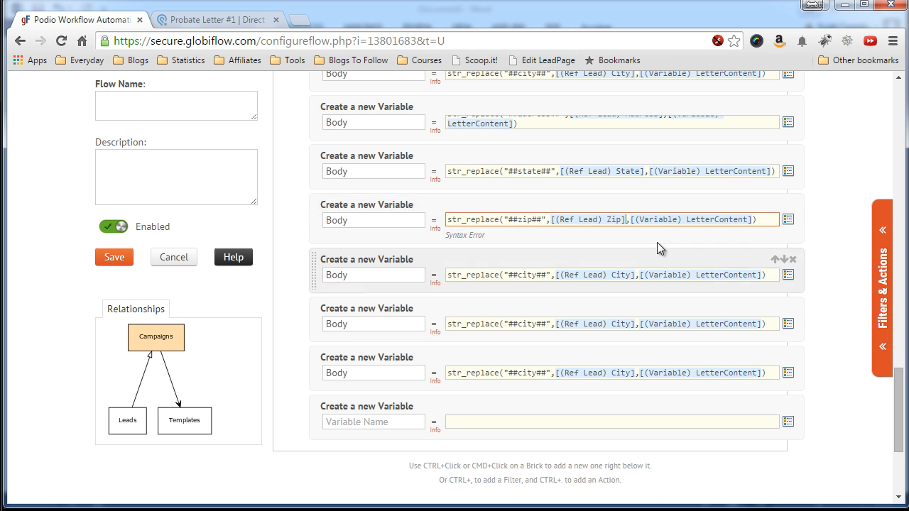
scroll(542, 262, "down", 1)
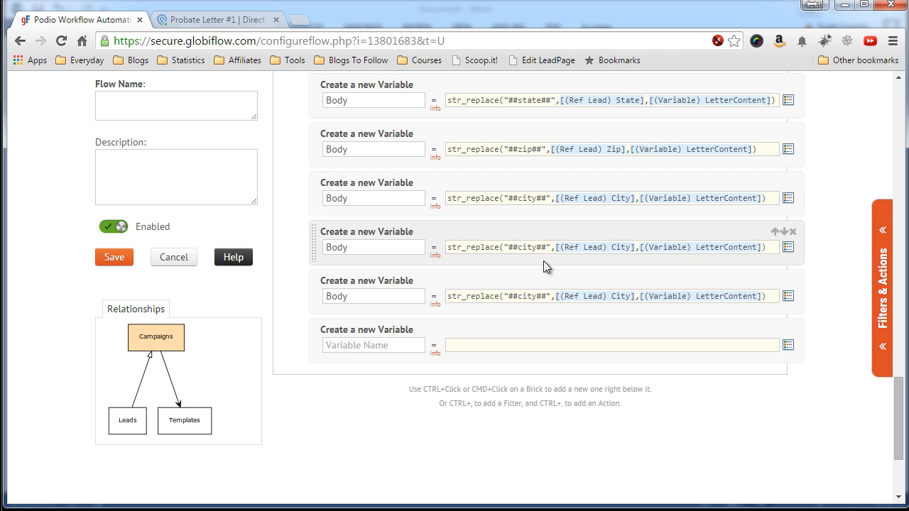
Make the next Body formula replace ##my-name## with the sender's name as a quoted string.
double_click(525, 199)
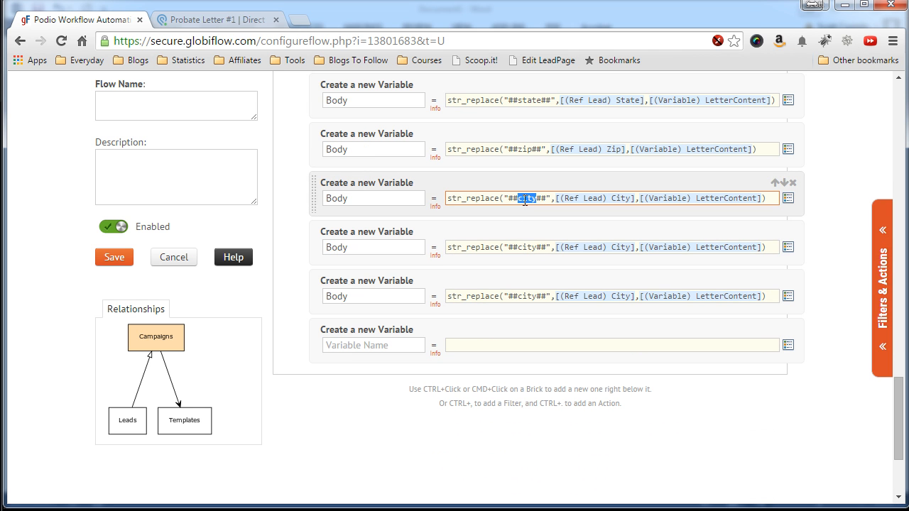
type("my-name")
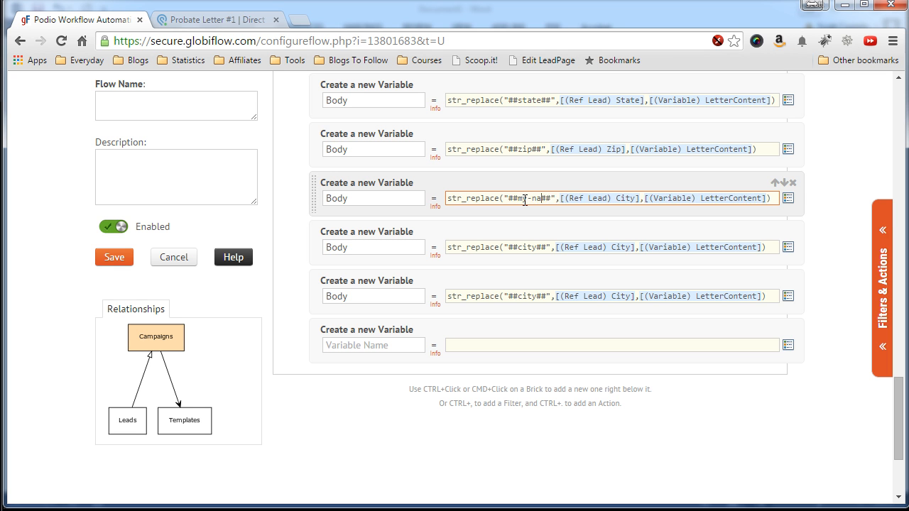
left_click_drag(569, 199, 647, 198)
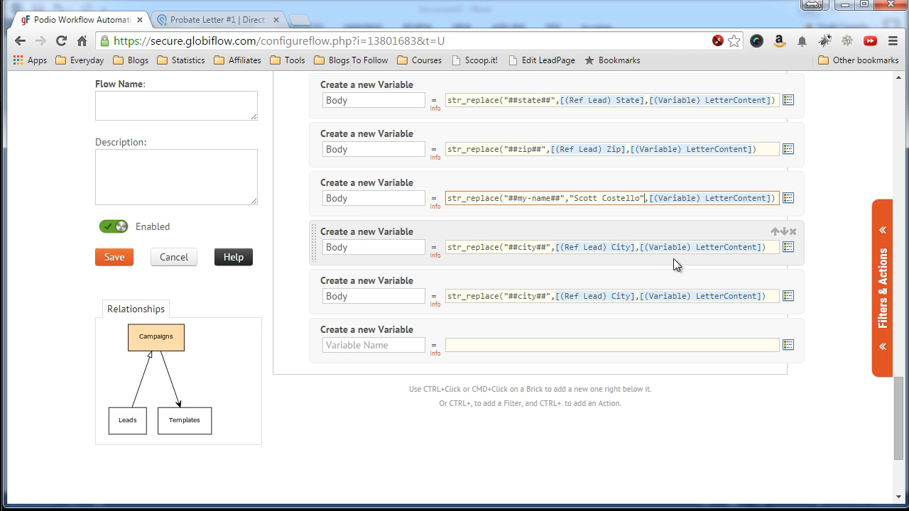
left_click(644, 214)
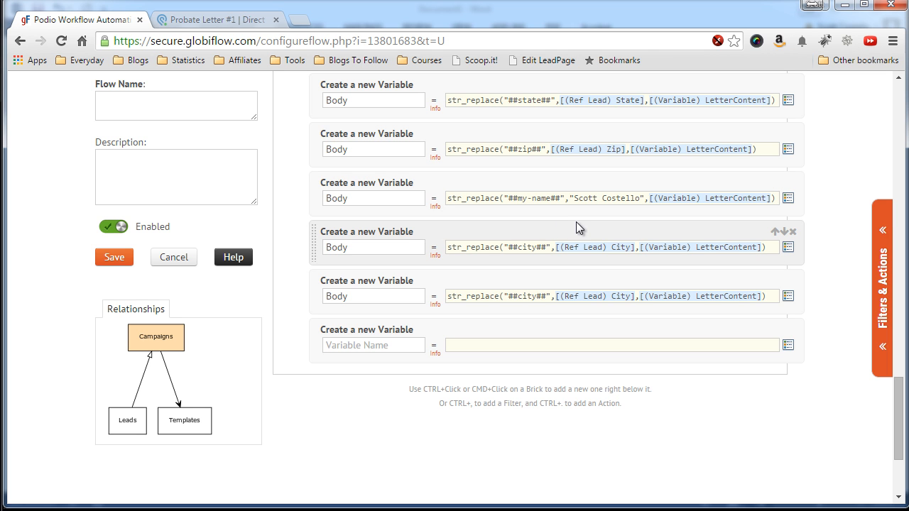
Make the following Body formula replace ##my-phone## with the sender's quoted phone number.
double_click(526, 247)
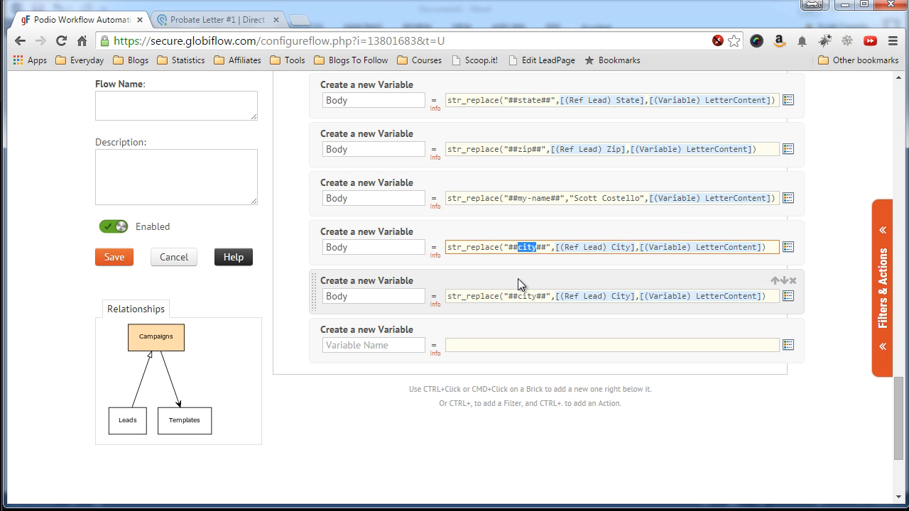
type("my-phone")
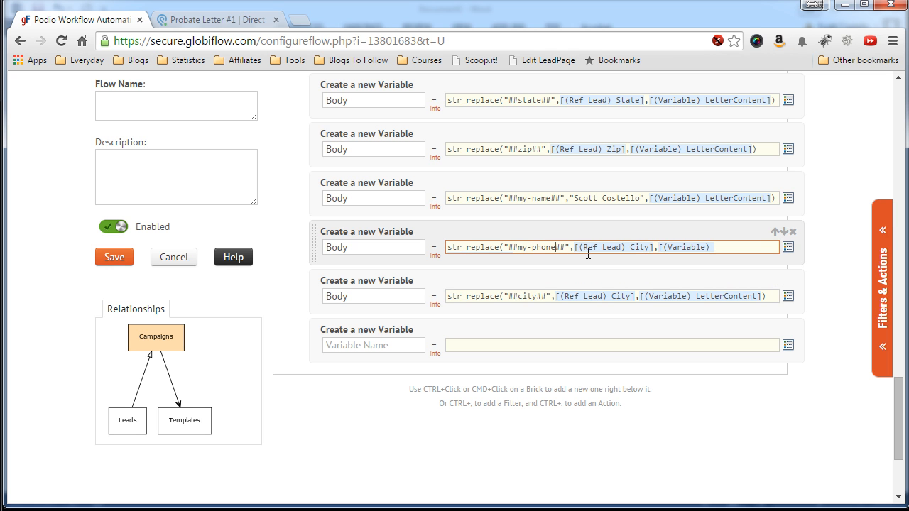
left_click_drag(574, 247, 653, 247)
key("BackSpace")
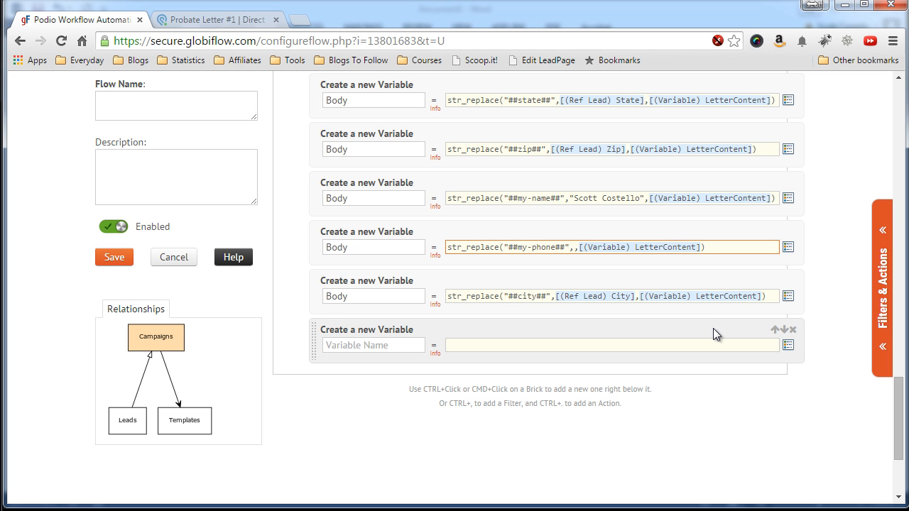
type("\"(973)111-1111")
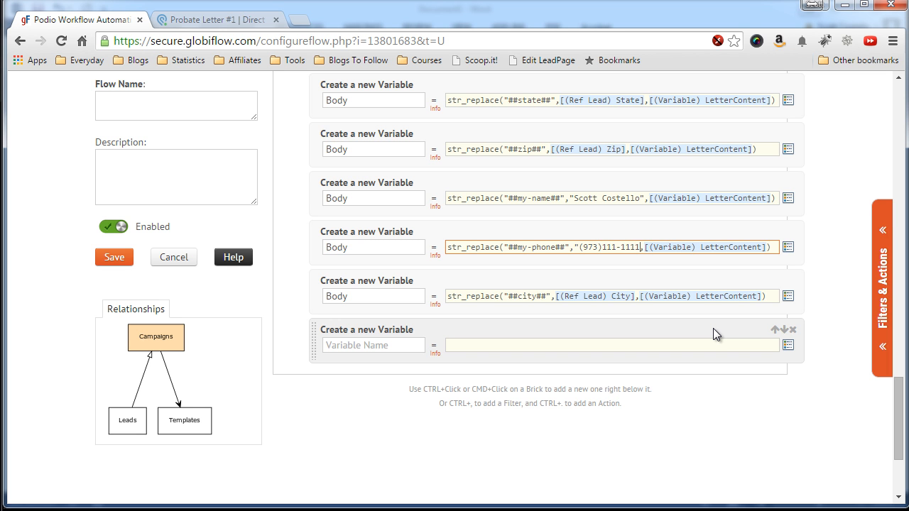
type("\"")
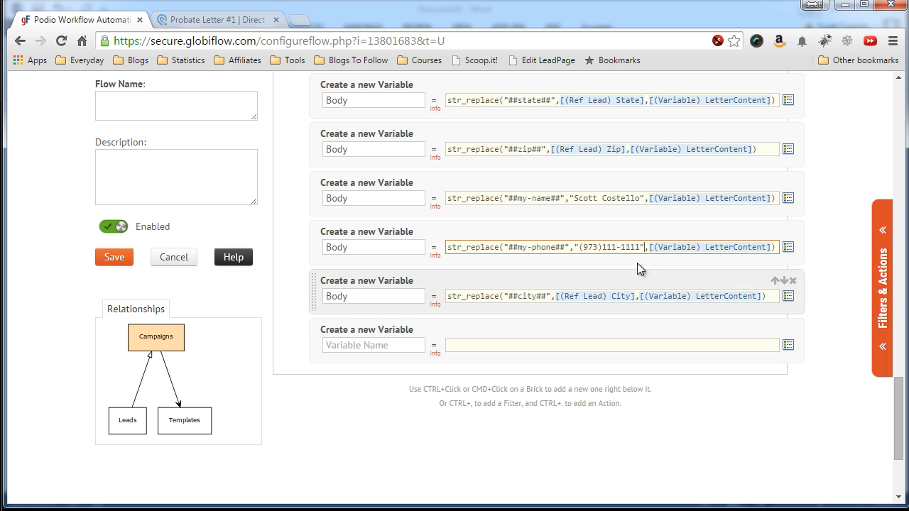
type(",")
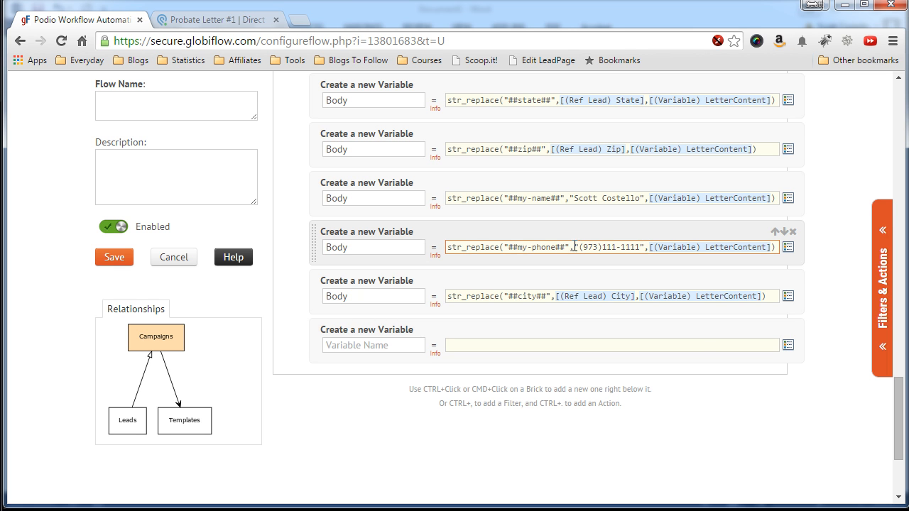
left_click_drag(574, 247, 645, 245)
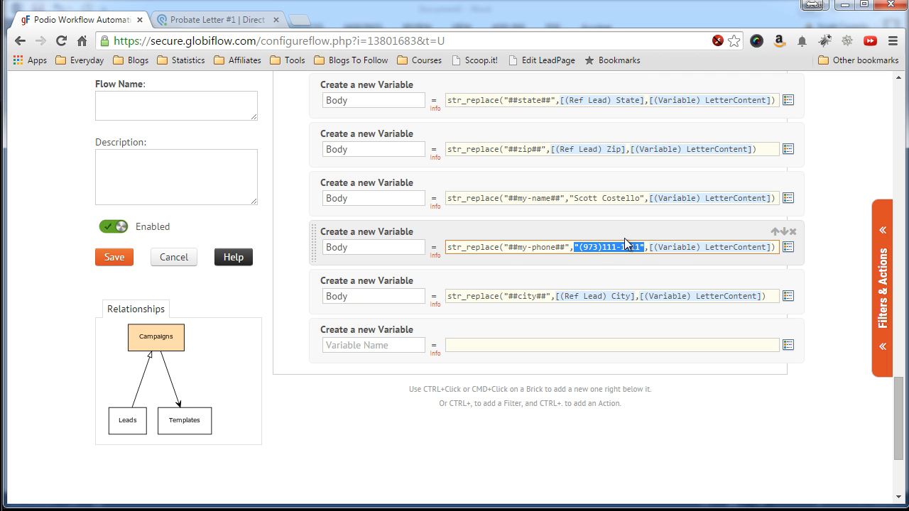
left_click(588, 263)
scroll(588, 262, "down", 1)
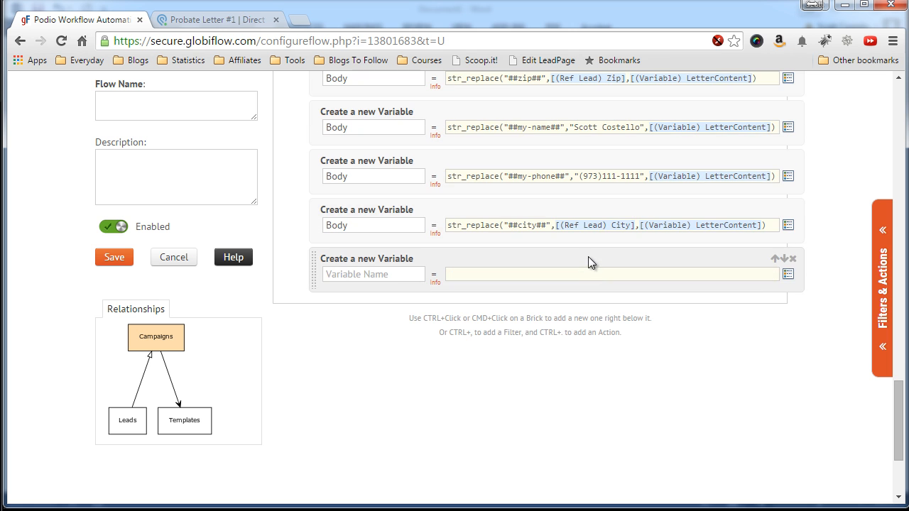
Change the last Body formula's ##city## to ##name##, with [(Ref Lead) First Name] replacing the City token.
double_click(524, 225)
type("name")
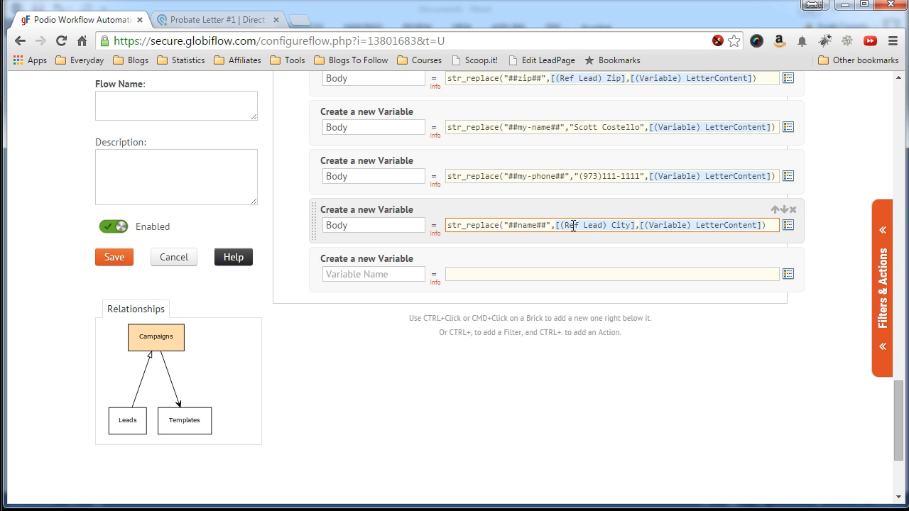
left_click_drag(633, 226, 556, 226)
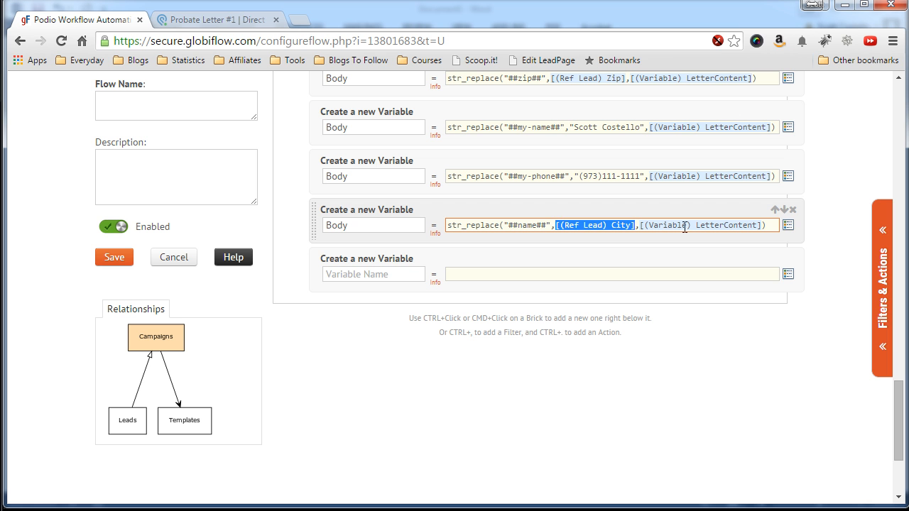
key("Delete")
left_click(788, 225)
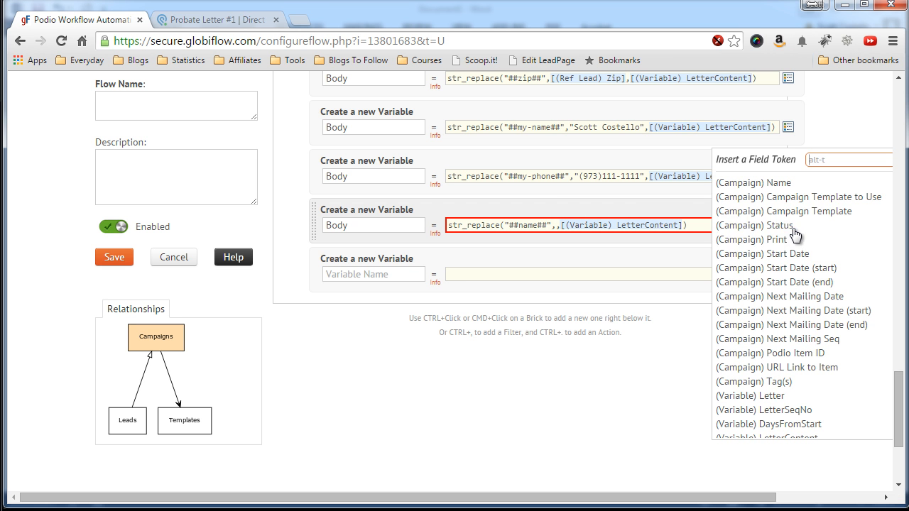
scroll(773, 244, "down", 5)
scroll(764, 273, "down", 3)
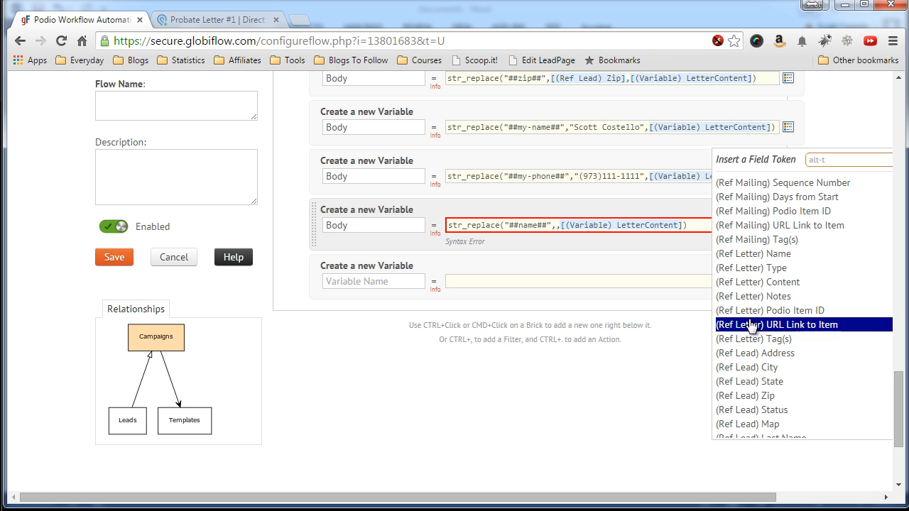
scroll(751, 325, "down", 1)
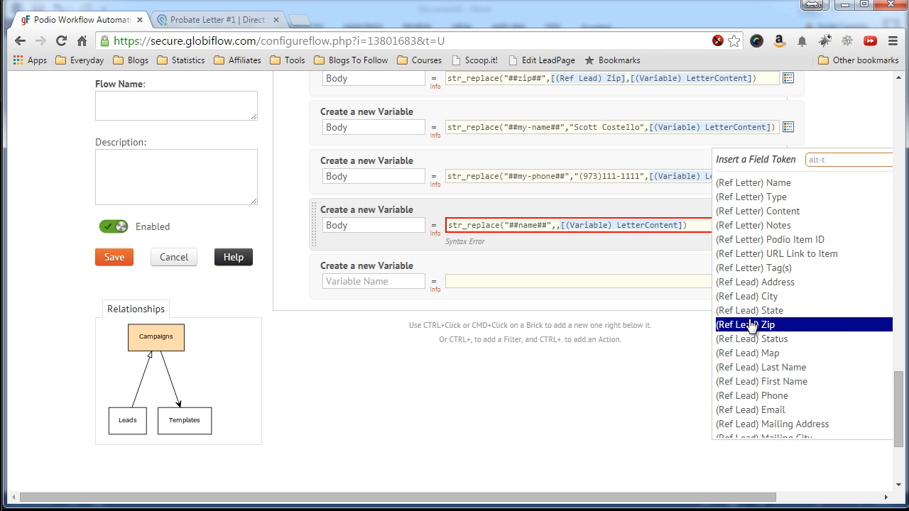
left_click(741, 382)
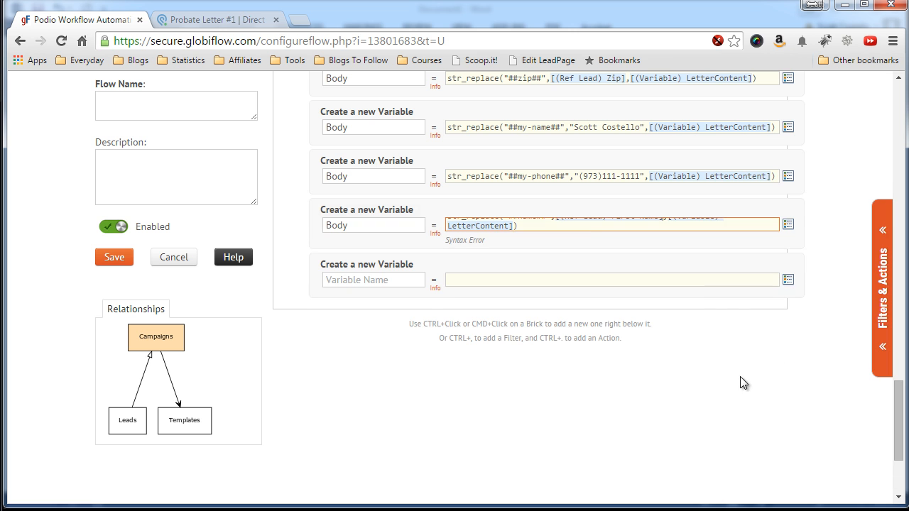
scroll(577, 244, "up", 1)
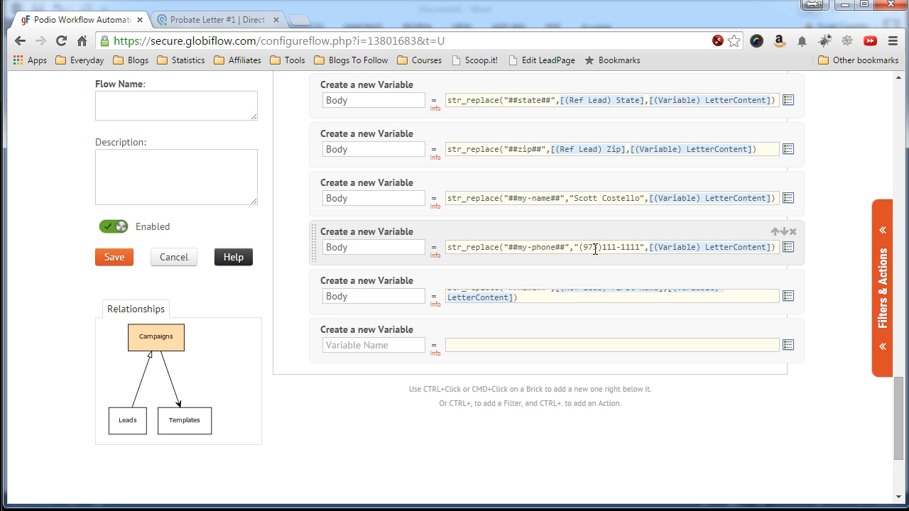
left_click(612, 291)
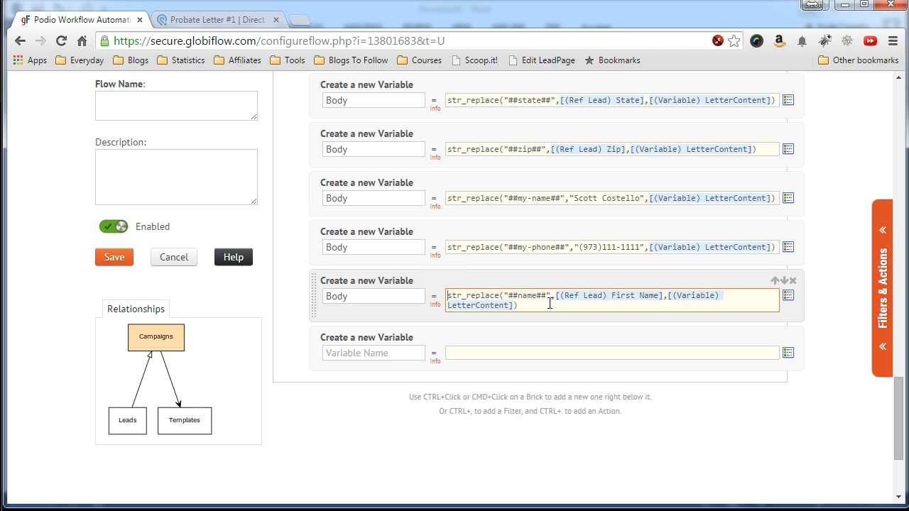
scroll(412, 316, "down", 1)
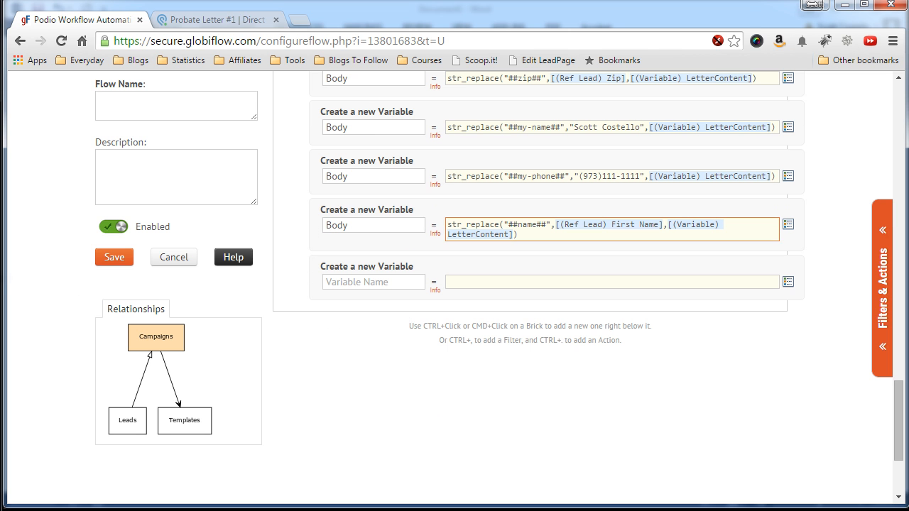
left_click(1, 285)
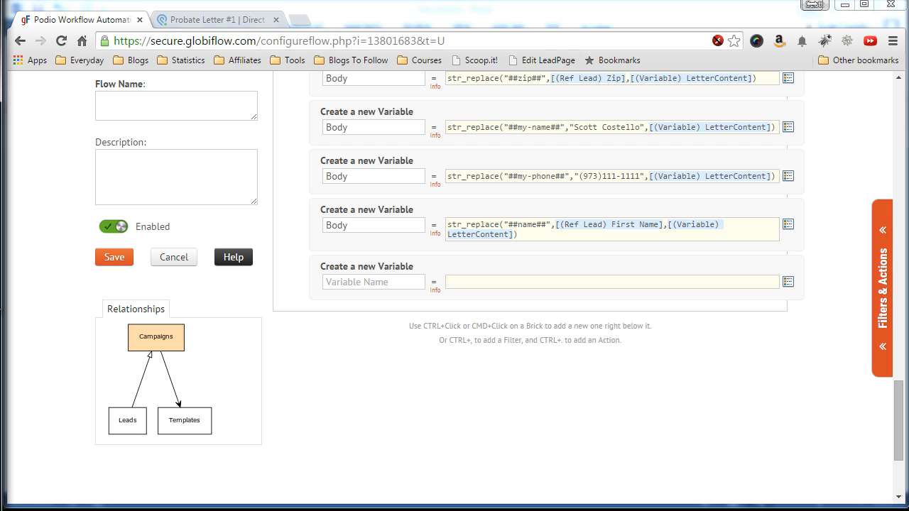
left_click(333, 282)
Name the new variable Letter and start its value with the [(Variable) Letter] token.
type("Letter")
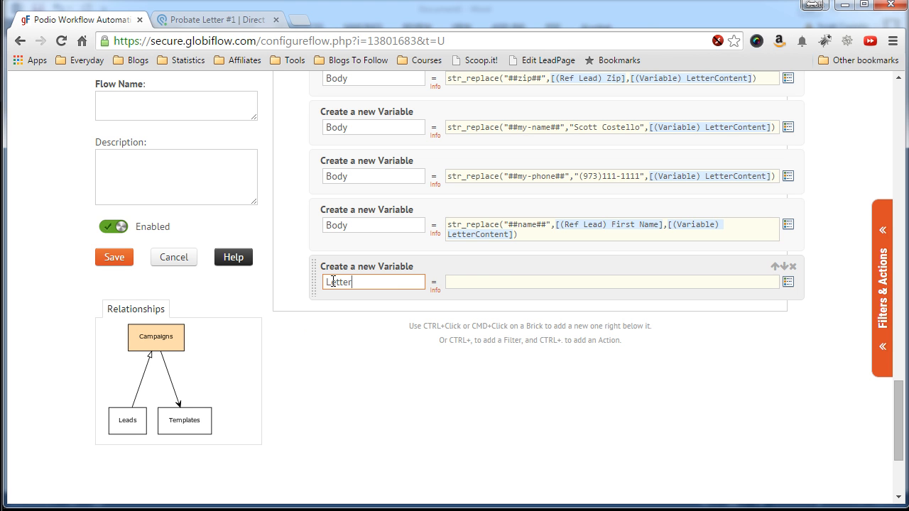
left_click(326, 314)
scroll(292, 294, "up", 10)
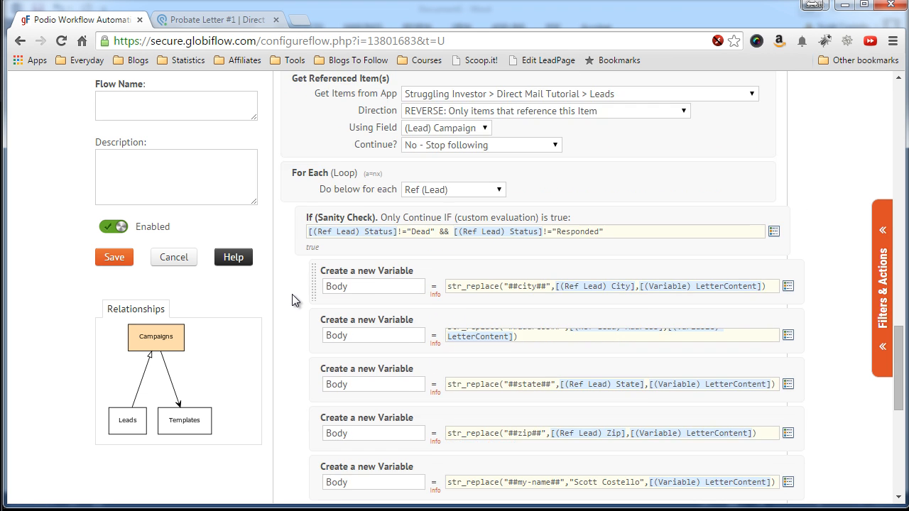
scroll(292, 299, "up", 15)
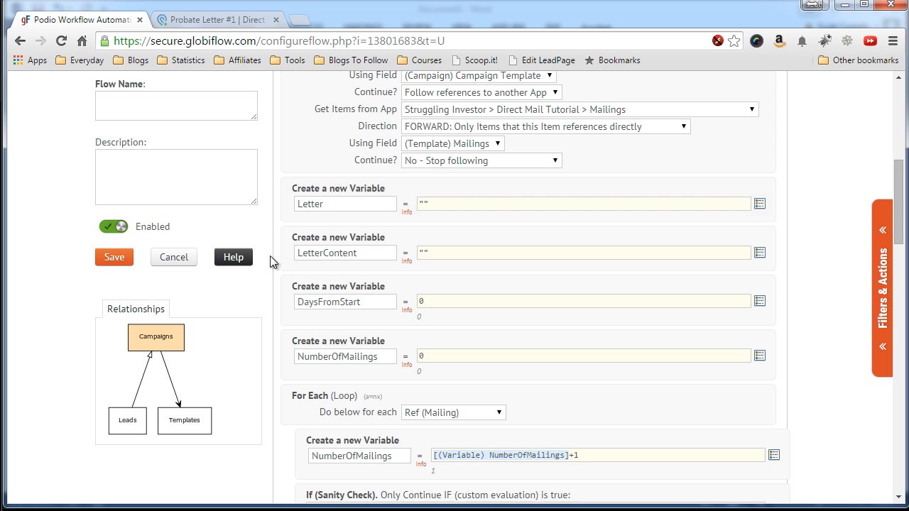
scroll(272, 258, "down", 4)
scroll(272, 258, "down", 20)
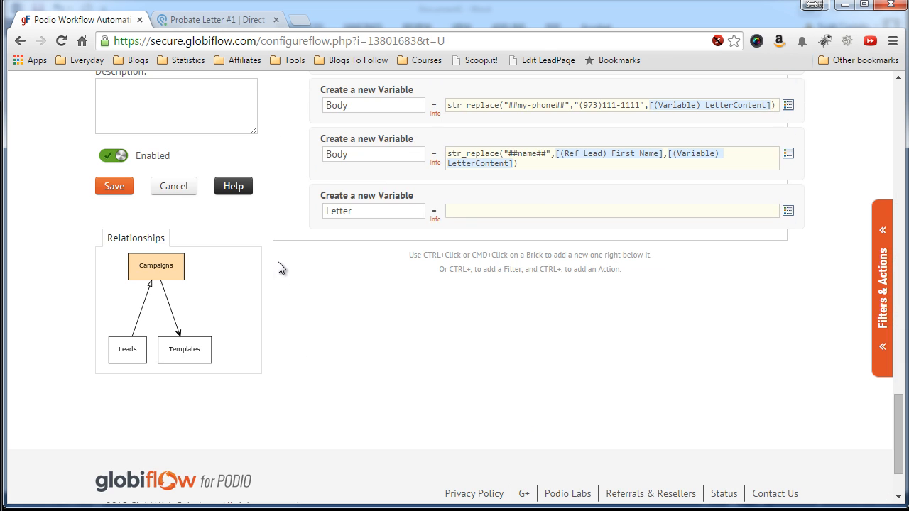
left_click(458, 211)
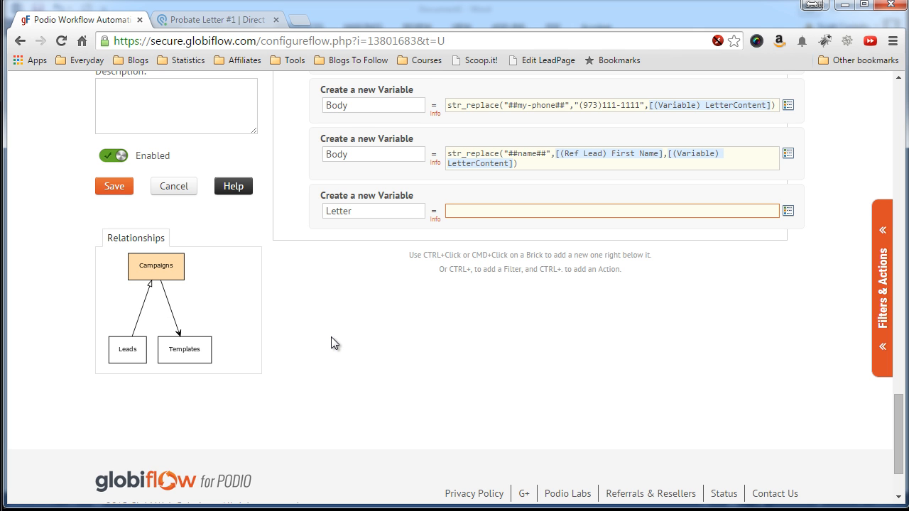
left_click(787, 211)
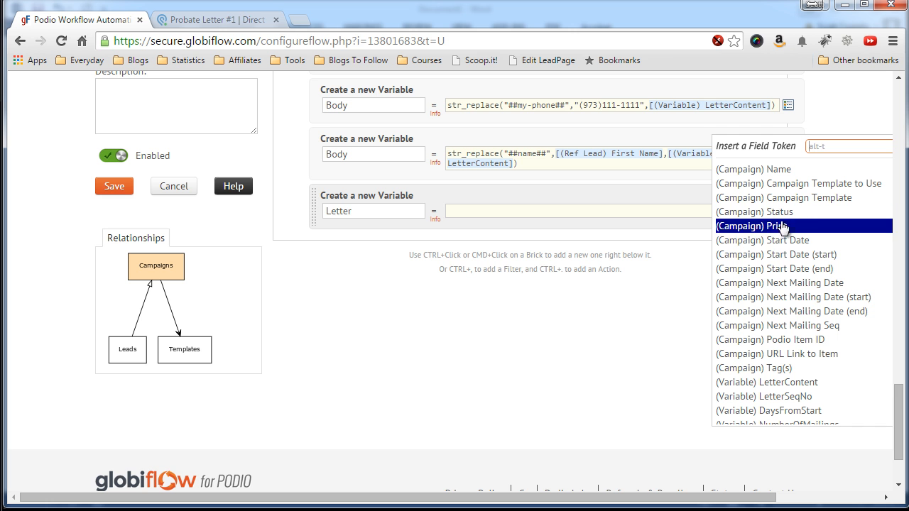
scroll(776, 247, "down", 1)
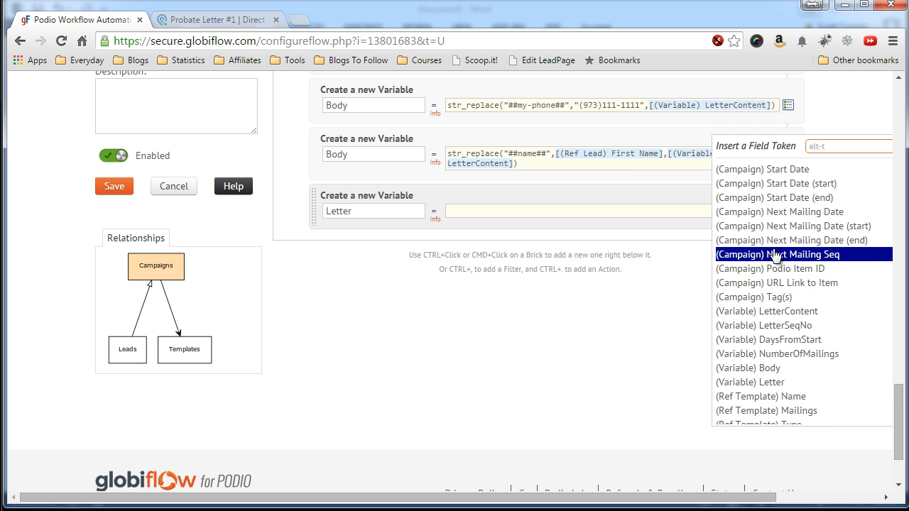
left_click(750, 381)
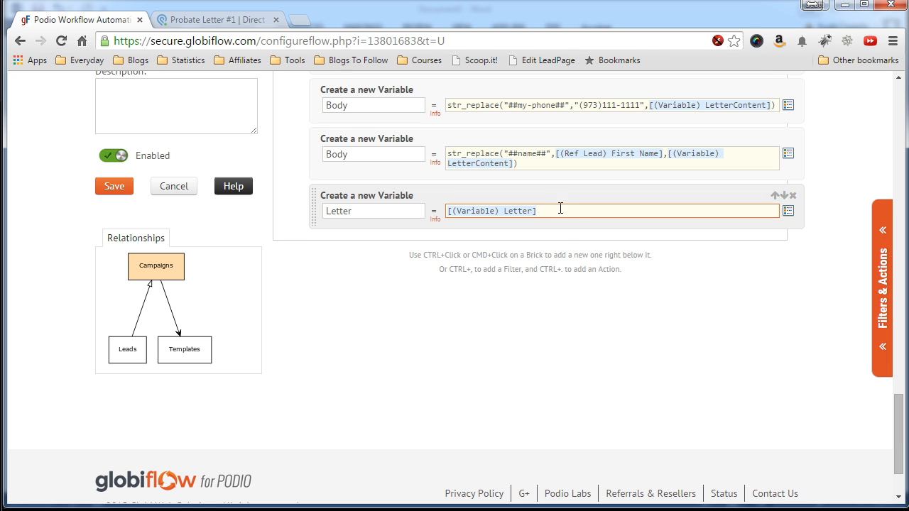
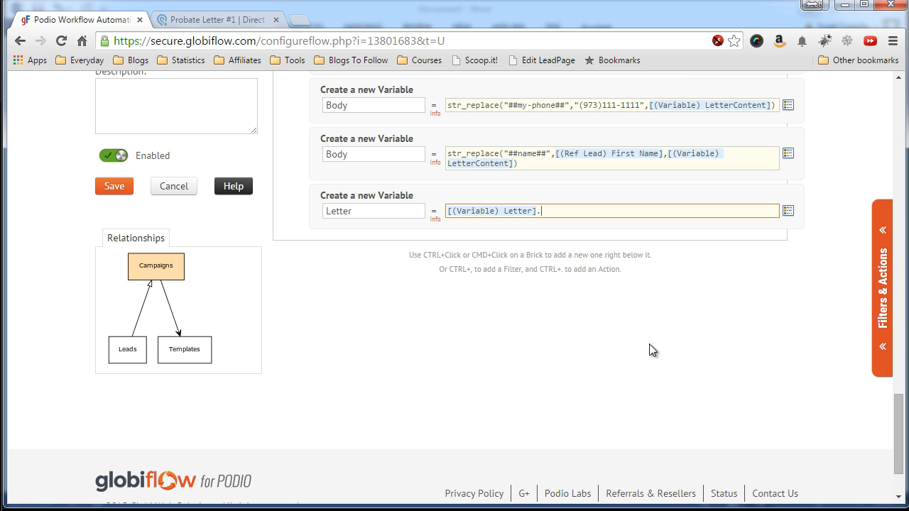
After [(Variable) Letter], add the string <div style='page-break-before: always;'> to the Letter formula.
type("\"<div style='page-break-before: always;")
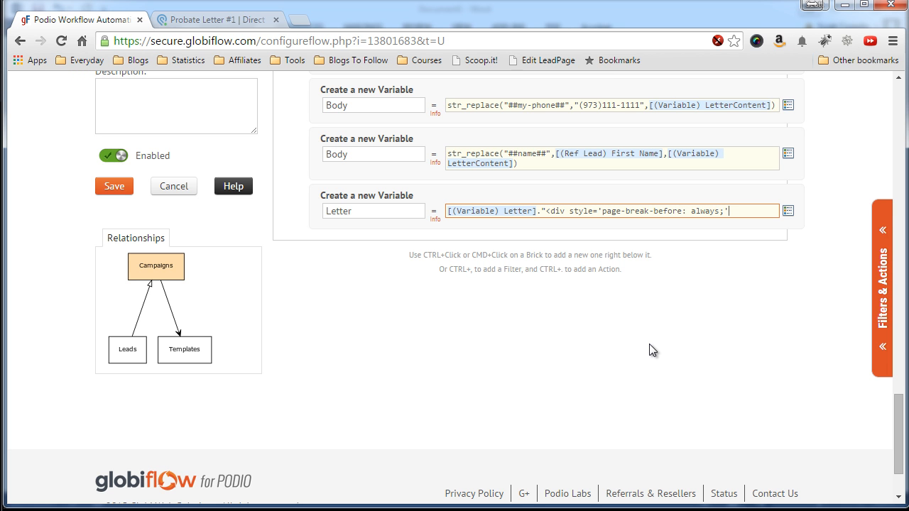
type("'>")
left_click(355, 509)
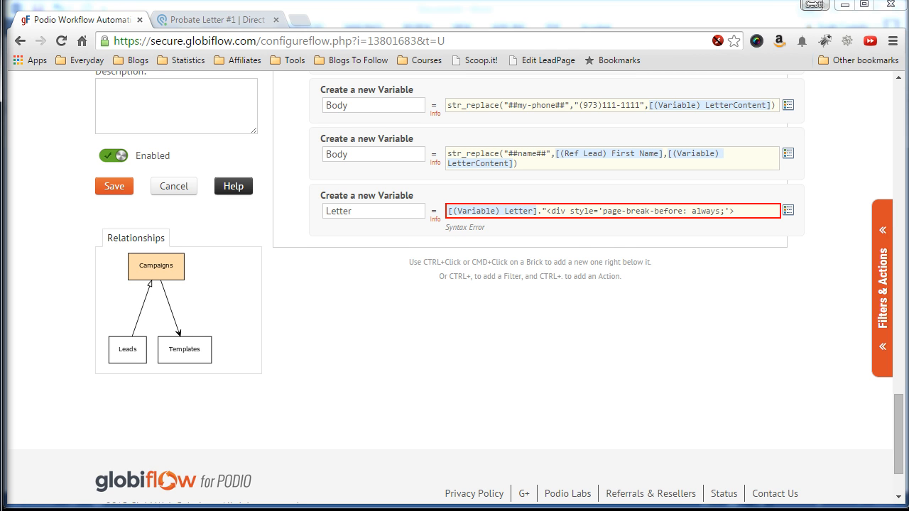
left_click(745, 209)
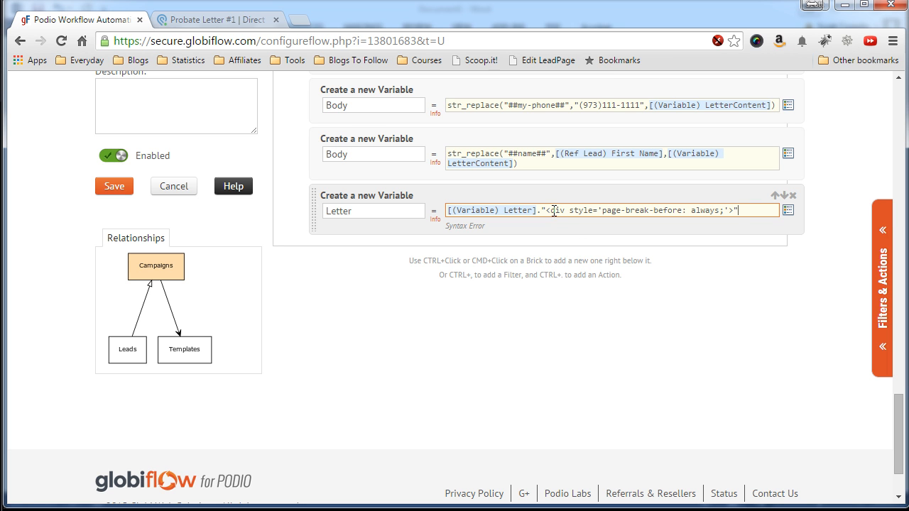
left_click_drag(546, 211, 687, 210)
left_click(687, 210)
left_click_drag(546, 211, 582, 210)
left_click(603, 210)
left_click_drag(602, 210, 683, 211)
left_click(706, 210)
left_click(738, 211)
Concatenate the (Variable) Body token onto the end of the Letter formula.
type(".")
left_click(788, 210)
scroll(740, 287, "down", 1)
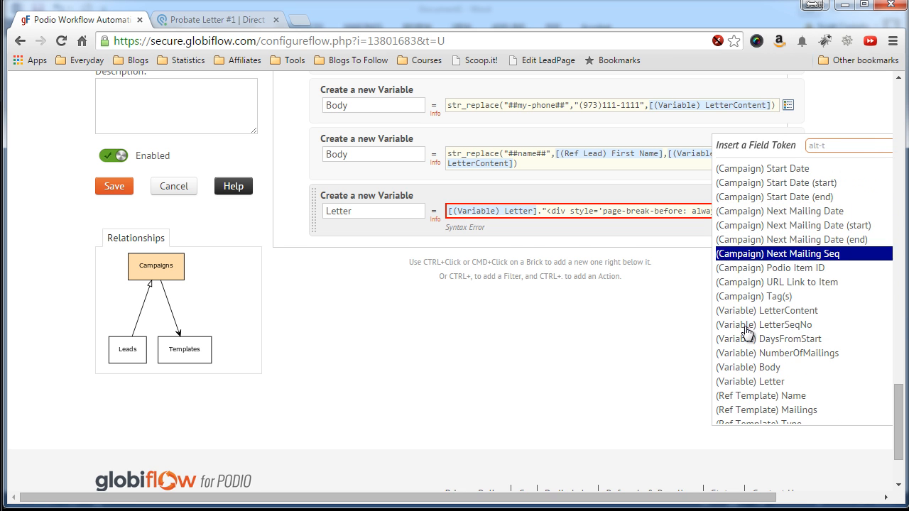
left_click(742, 367)
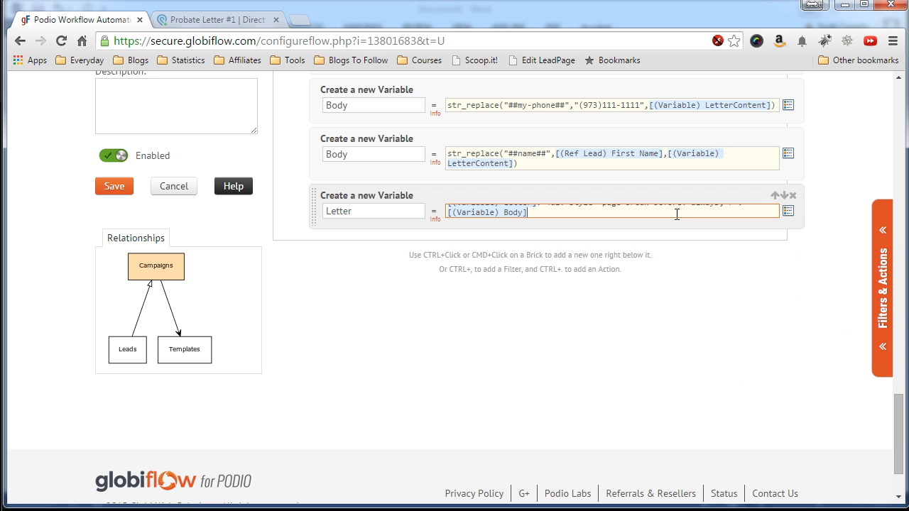
scroll(676, 213, "up", 2)
scroll(390, 142, "up", 1)
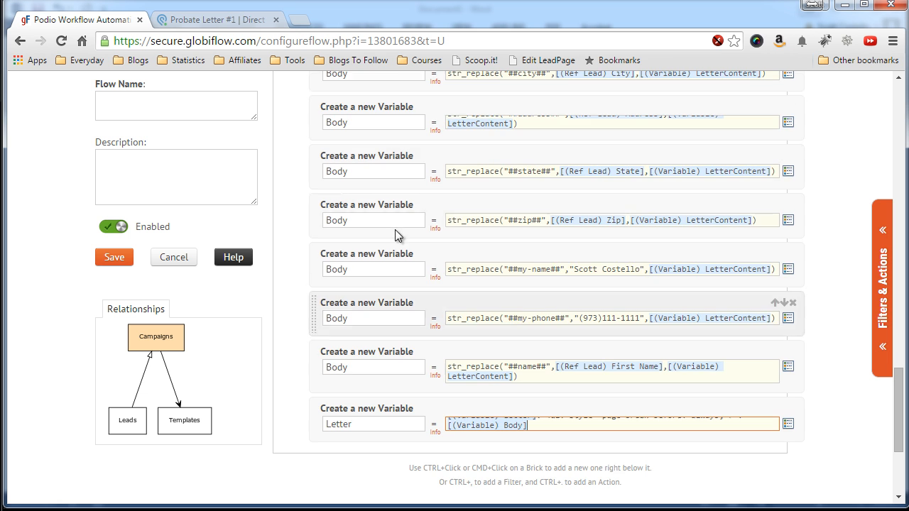
scroll(391, 138, "up", 1)
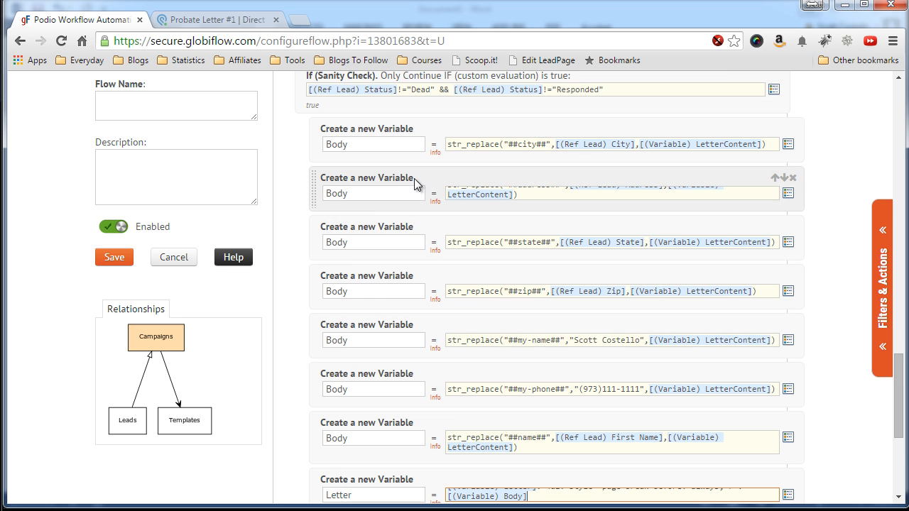
scroll(383, 235, "down", 3)
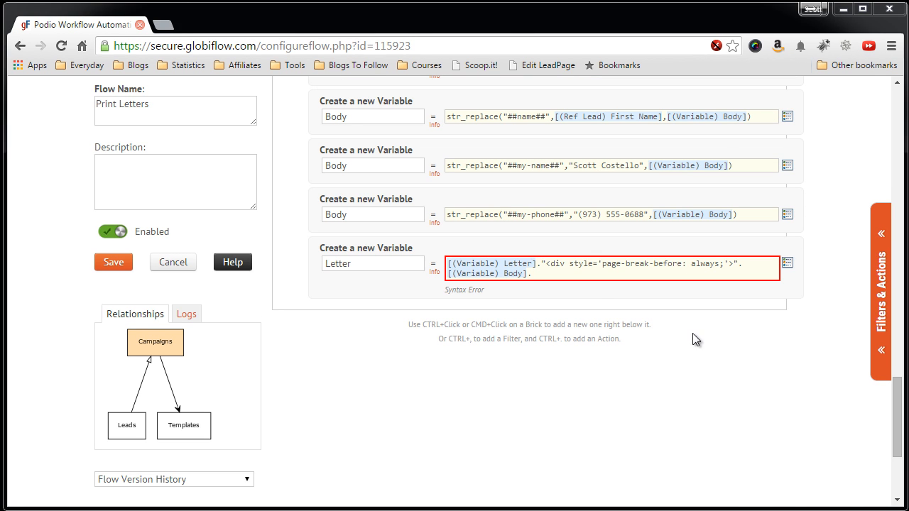
Complete the quoted "</div>" after the Body variable so the Letter formula validates cleanly.
left_click(587, 273)
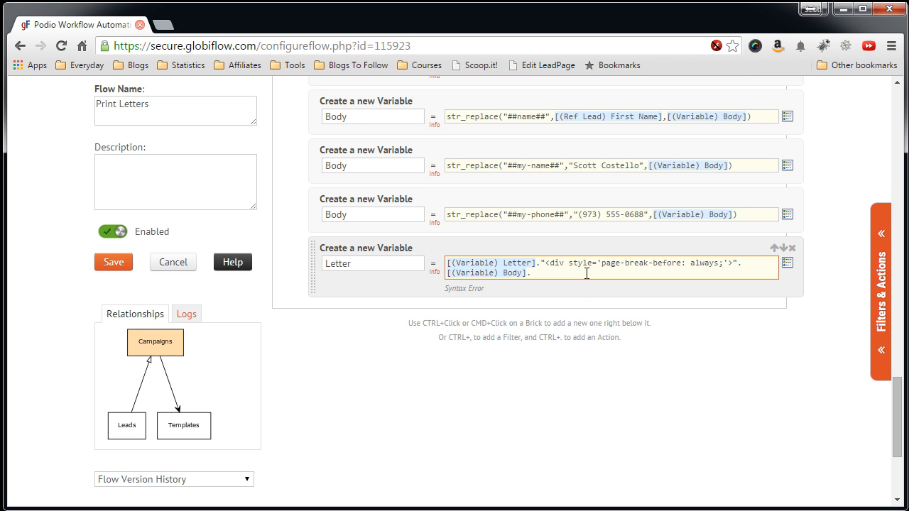
type("div>\"")
left_click(557, 295)
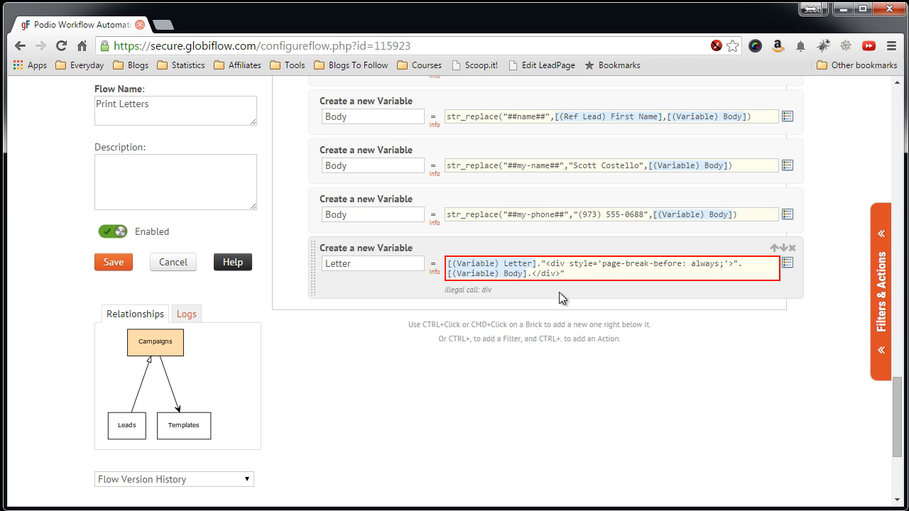
left_click(532, 274)
type("/")
left_click(529, 290)
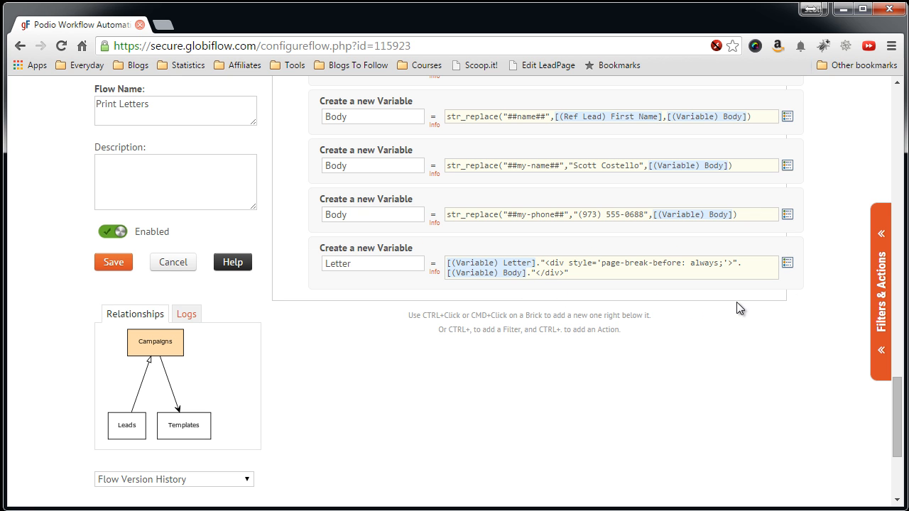
Add an End If brick, then a Continue brick to close the For Each loop.
left_click(880, 298)
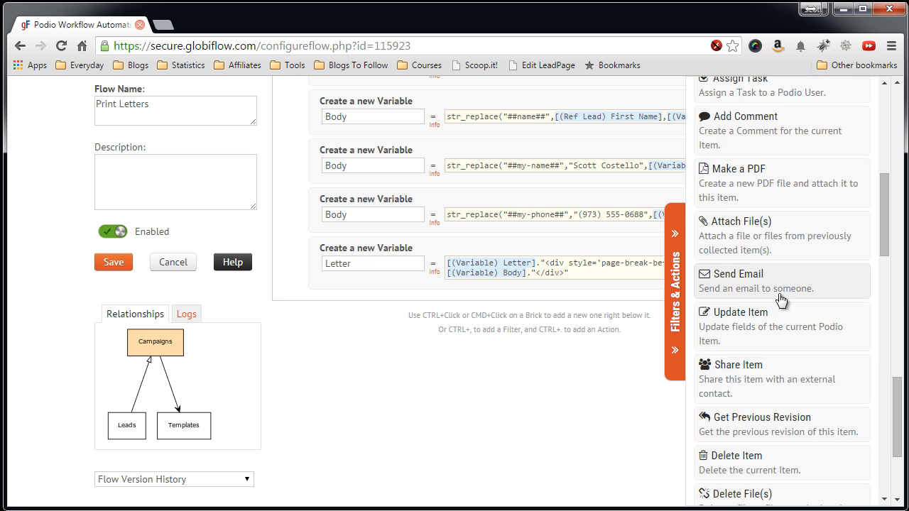
scroll(754, 296, "down", 8)
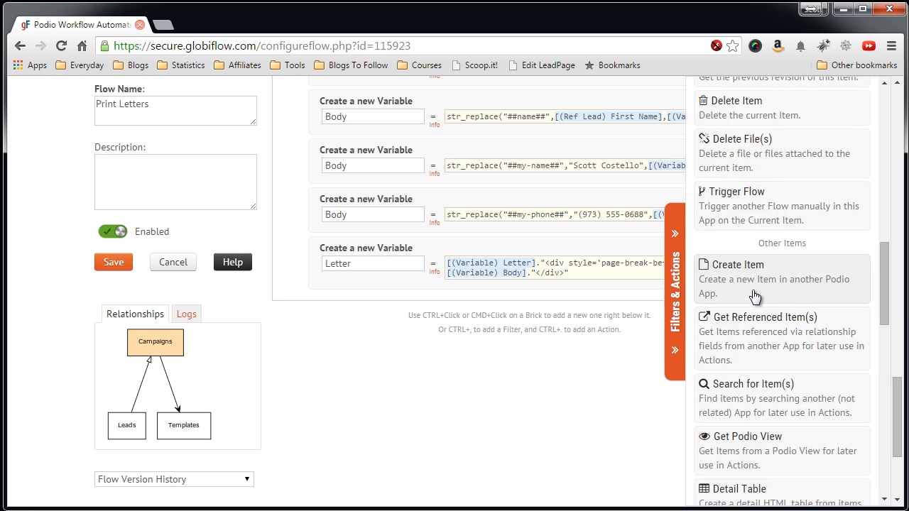
scroll(754, 296, "down", 5)
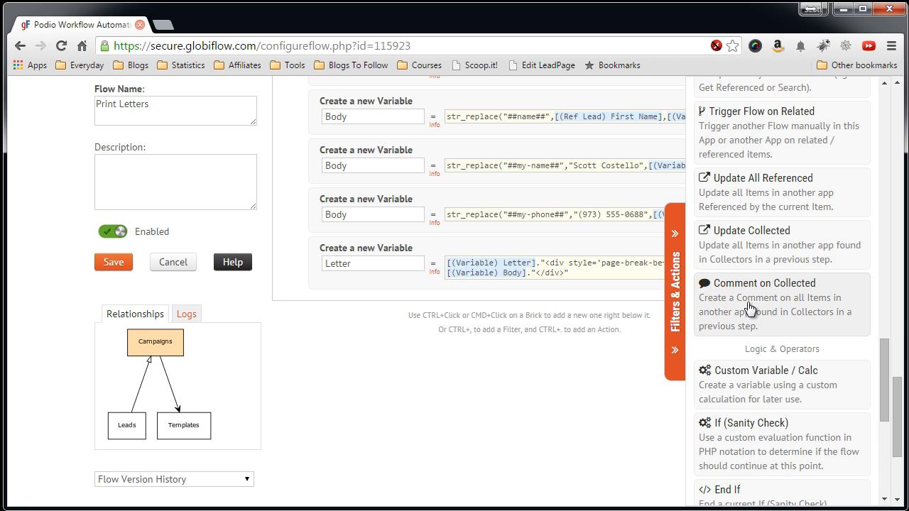
left_click(731, 448)
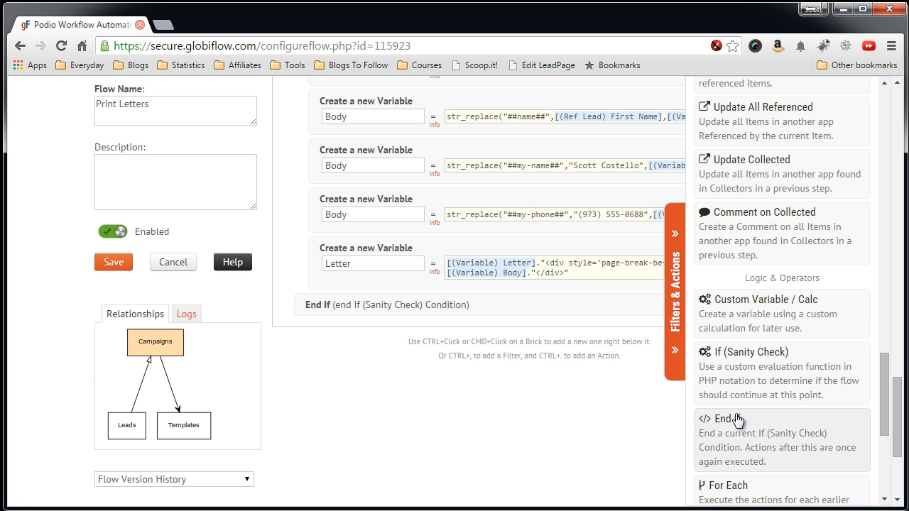
scroll(745, 366, "down", 2)
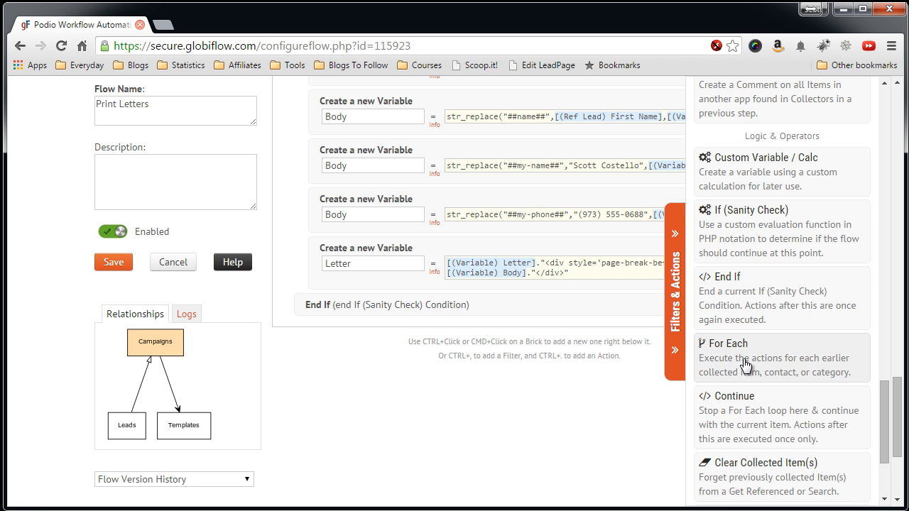
left_click(737, 414)
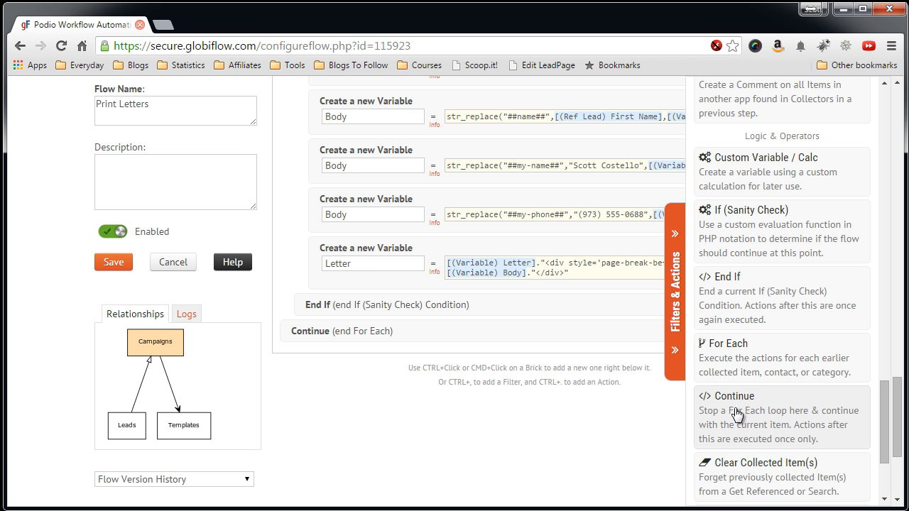
left_click(671, 321)
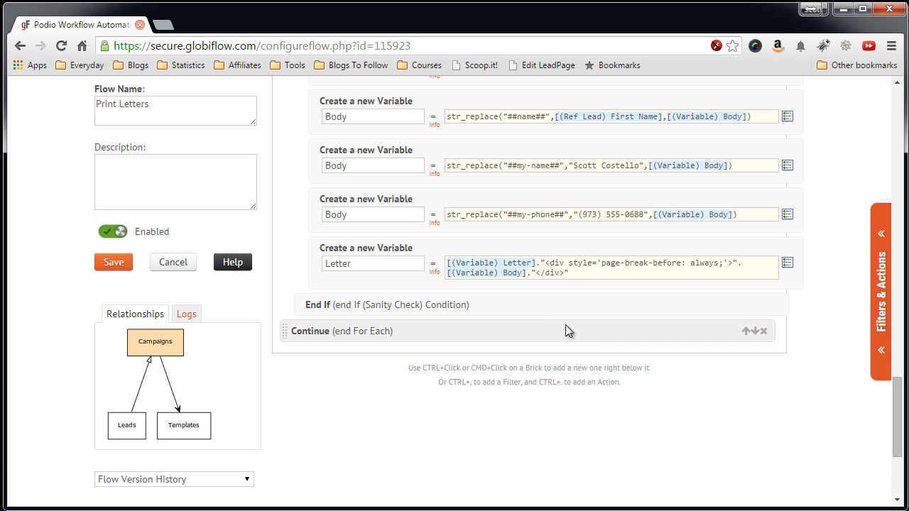
scroll(504, 312, "up", 6)
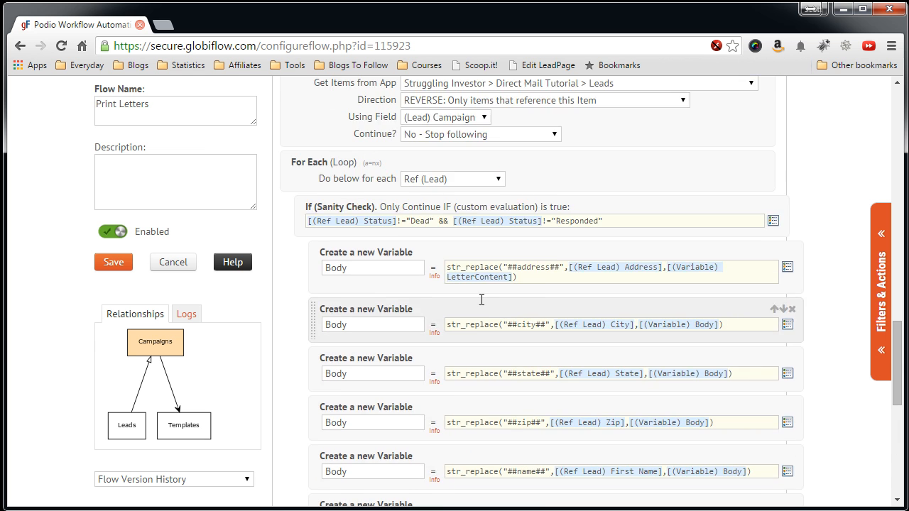
scroll(304, 244, "down", 1)
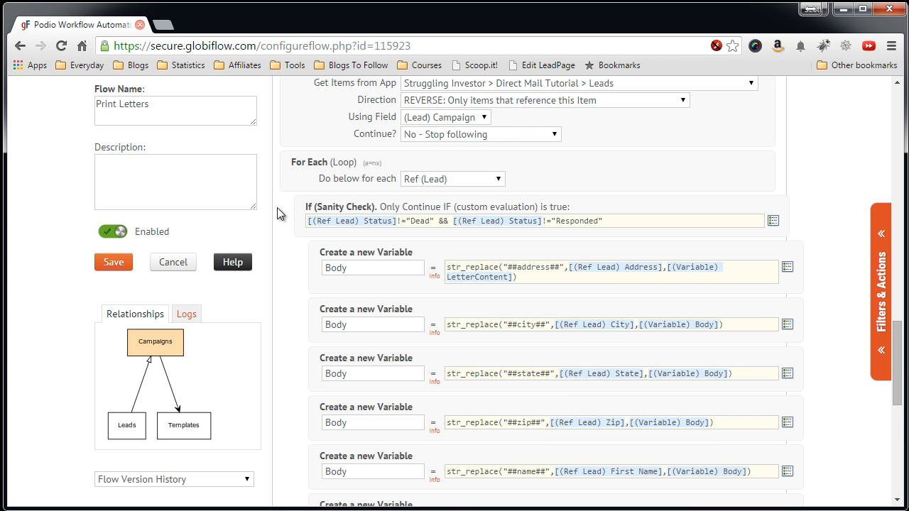
scroll(288, 217, "down", 1)
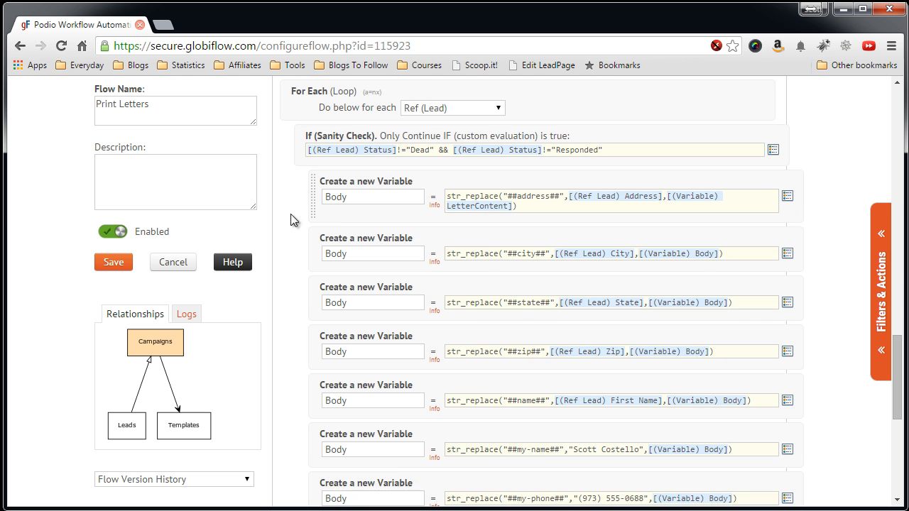
scroll(504, 225, "down", 1)
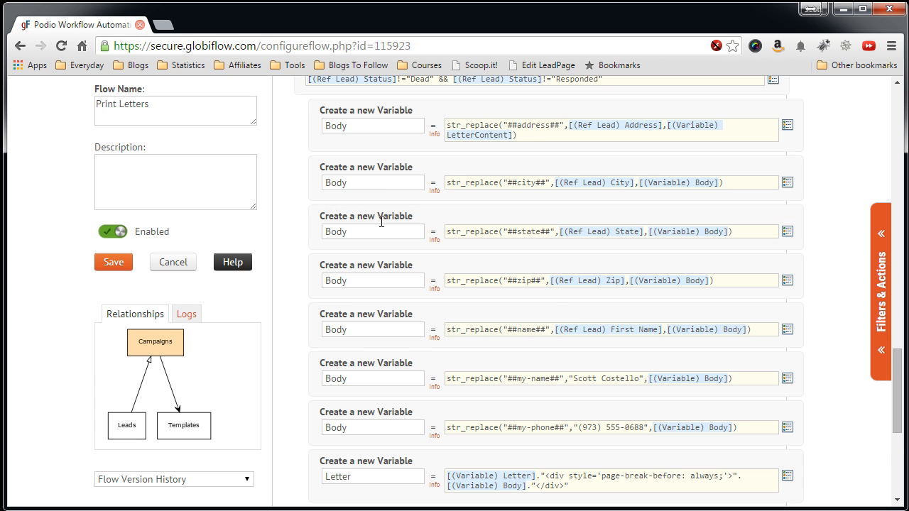
scroll(382, 209, "down", 2)
scroll(381, 227, "down", 1)
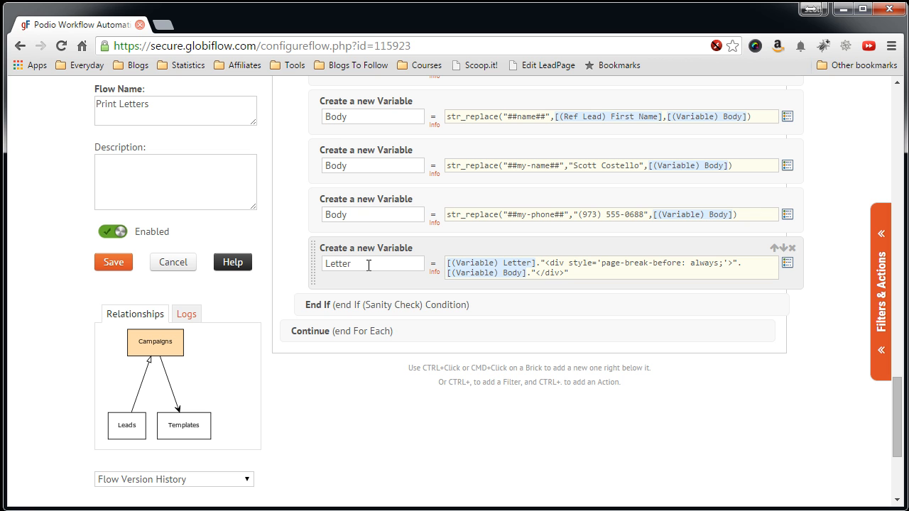
double_click(362, 264)
scroll(444, 299, "down", 1)
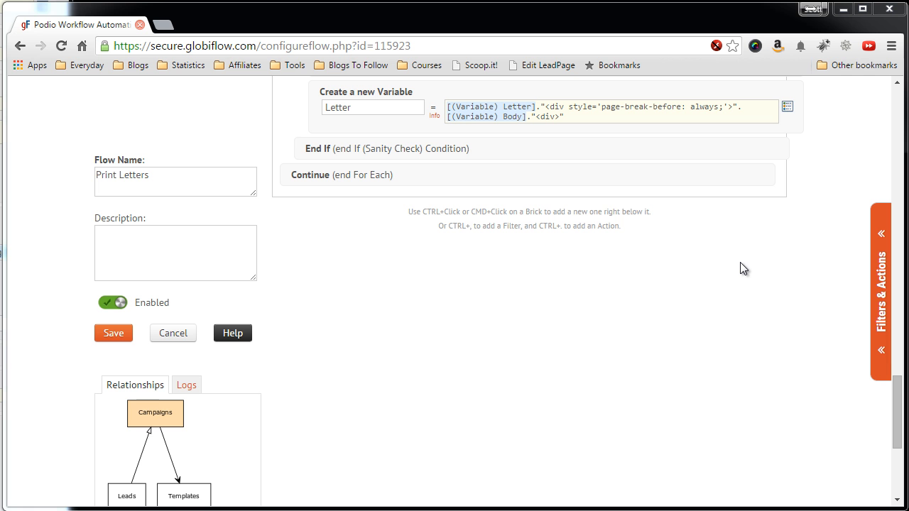
Add a Custom Variable / Calc brick named CurrentSeqNo after the Continue brick.
left_click(882, 291)
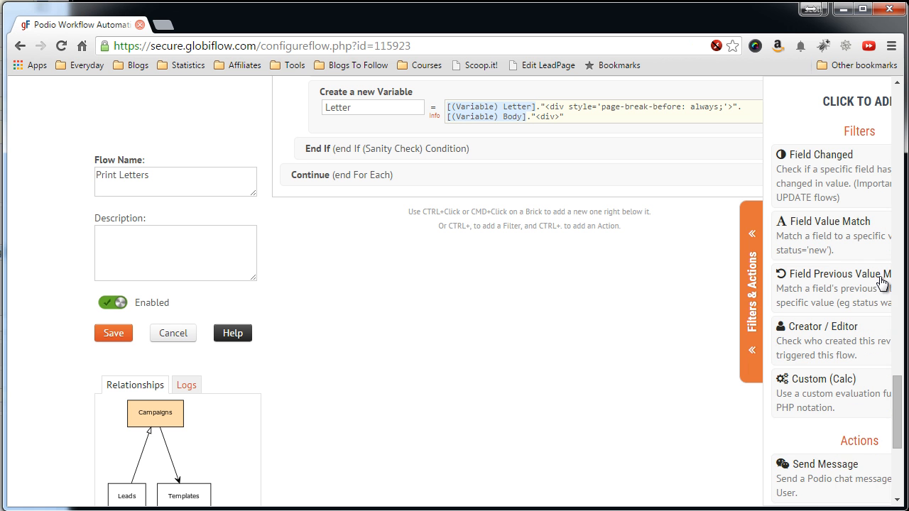
scroll(774, 304, "down", 10)
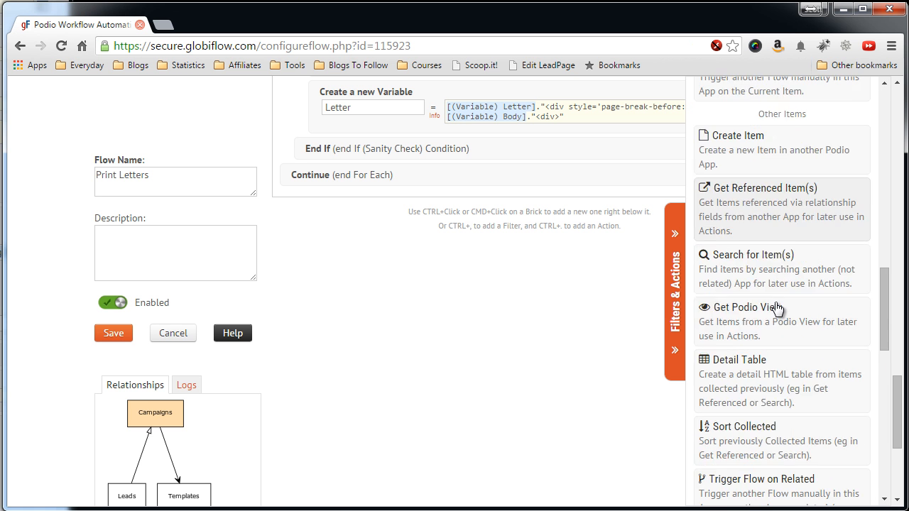
scroll(766, 284, "down", 4)
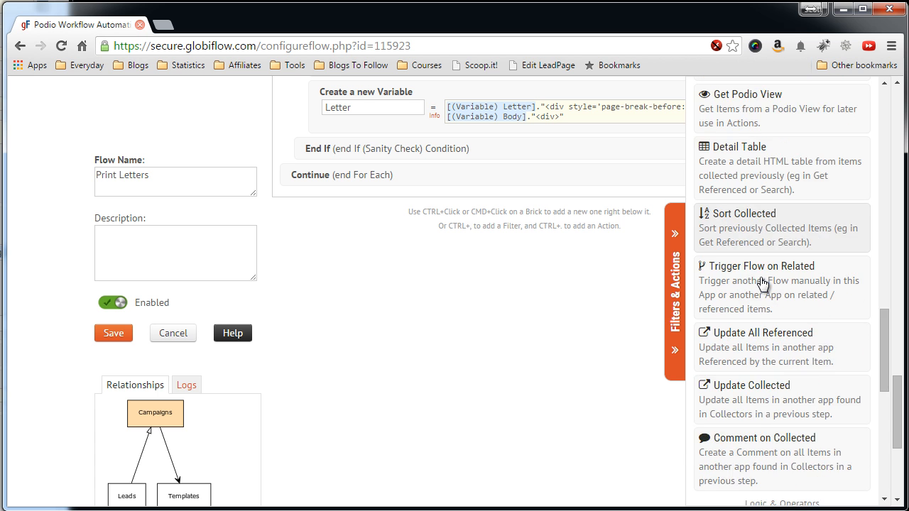
scroll(761, 283, "down", 2)
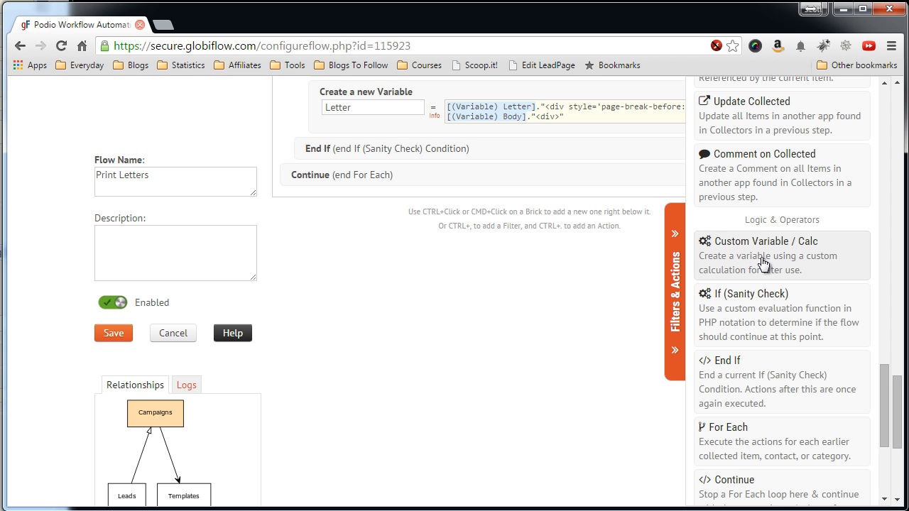
left_click(759, 264)
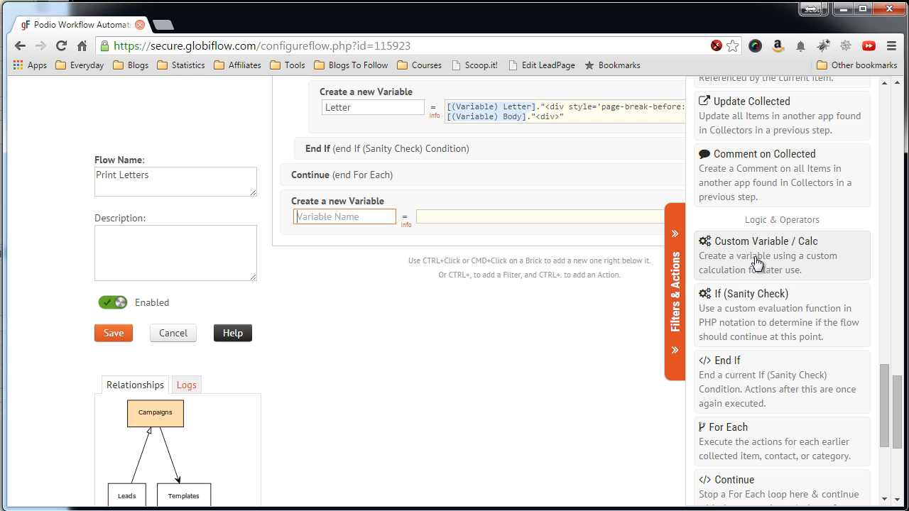
left_click(673, 288)
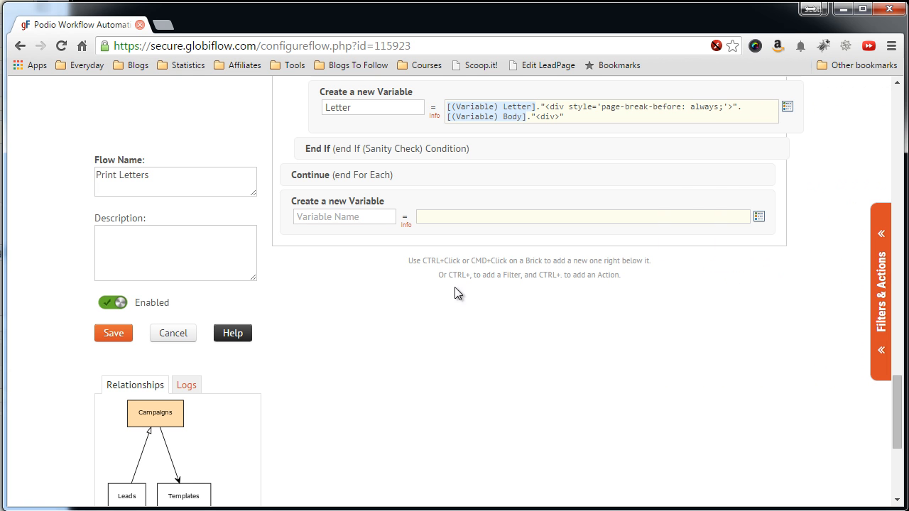
left_click(378, 218)
type("CurrentSeqNo")
Set CurrentSeqNo's value to the (Campaign) Next Mailing Seq token.
left_click(447, 215)
left_click(758, 217)
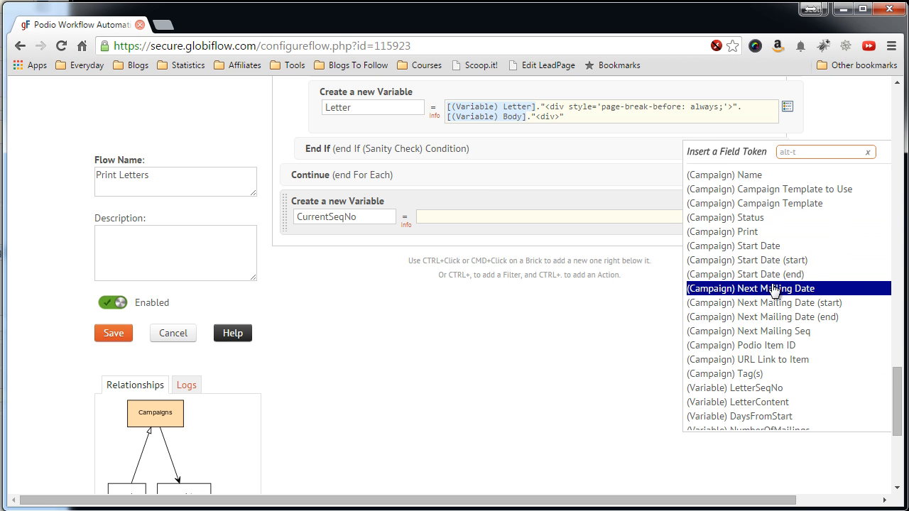
left_click(720, 332)
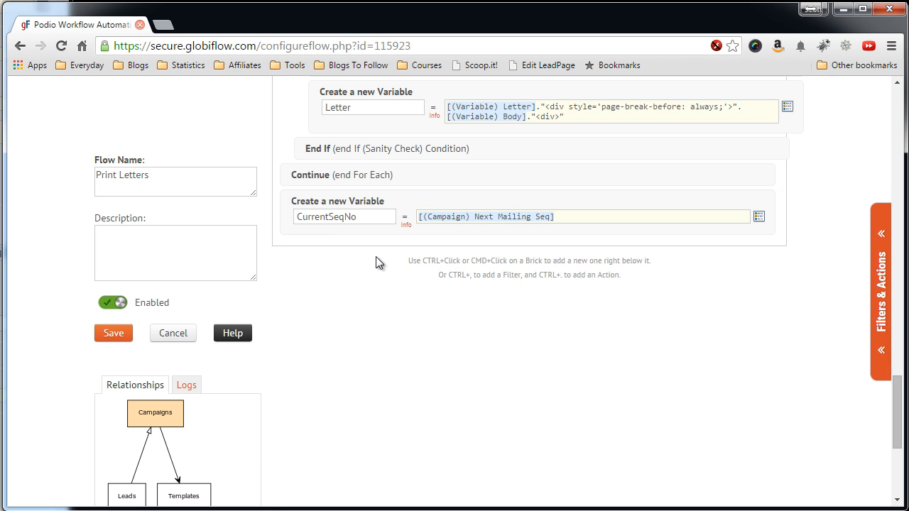
left_click(897, 283)
left_click_drag(898, 350, 897, 399)
left_click(880, 327)
Add an If (Sanity Check) brick with [(Variable) CurrentSeqNo]<[(Variable) NumberOfMailings].
scroll(777, 319, "down", 1)
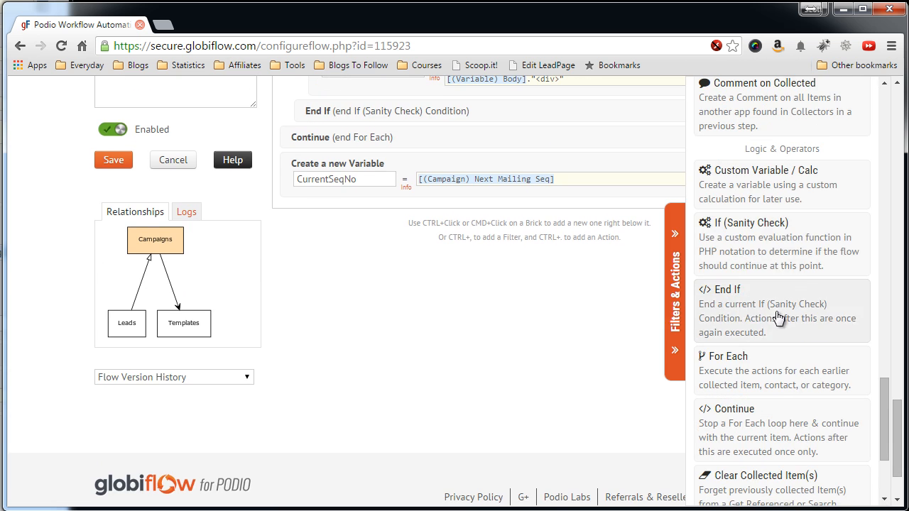
left_click(764, 256)
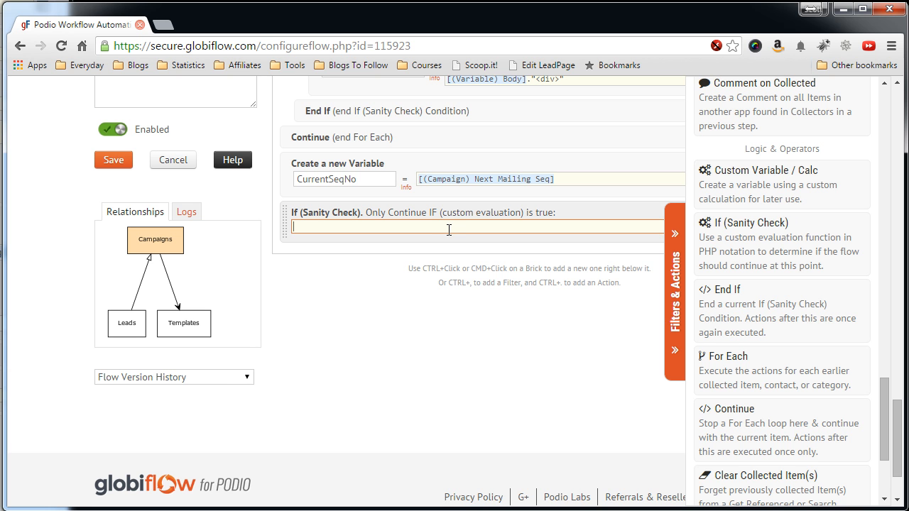
left_click(672, 258)
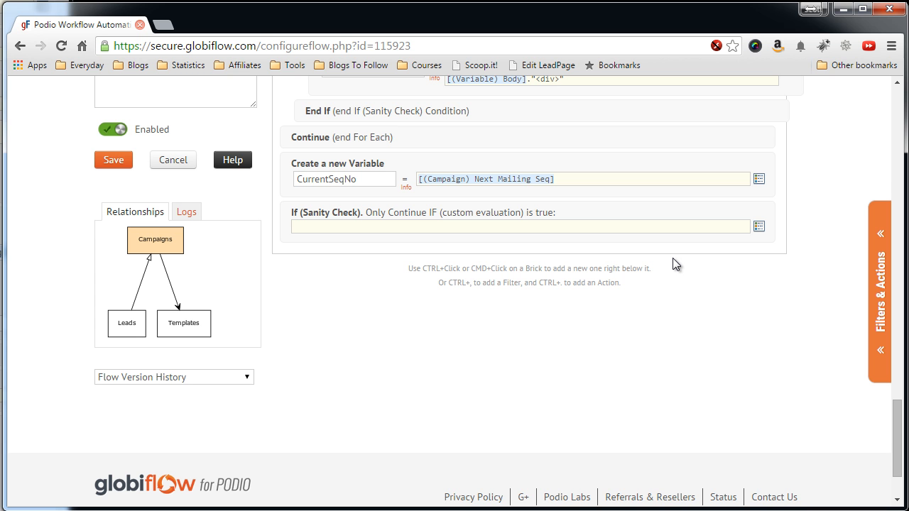
left_click(758, 226)
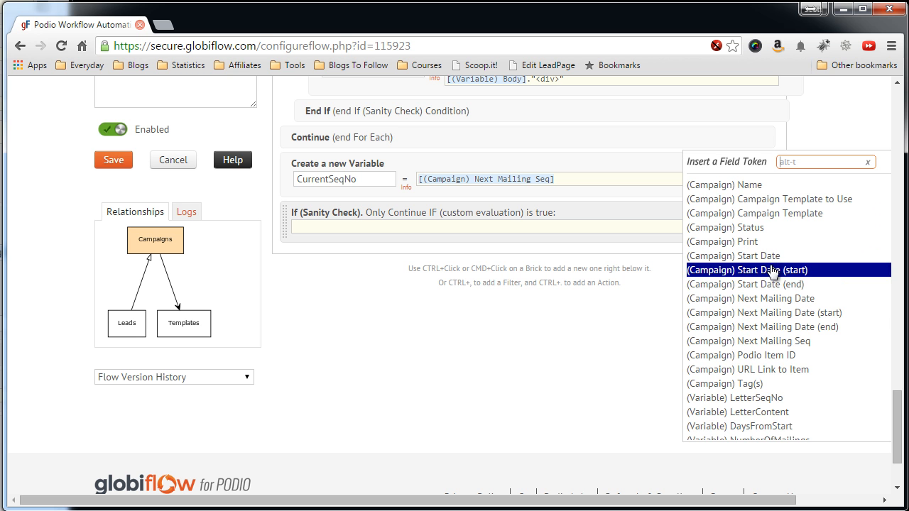
scroll(763, 284, "down", 1)
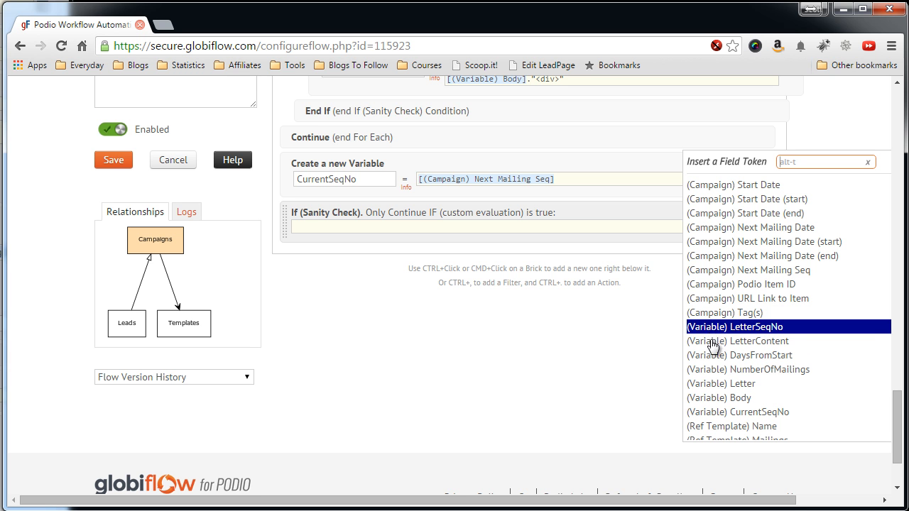
left_click(714, 412)
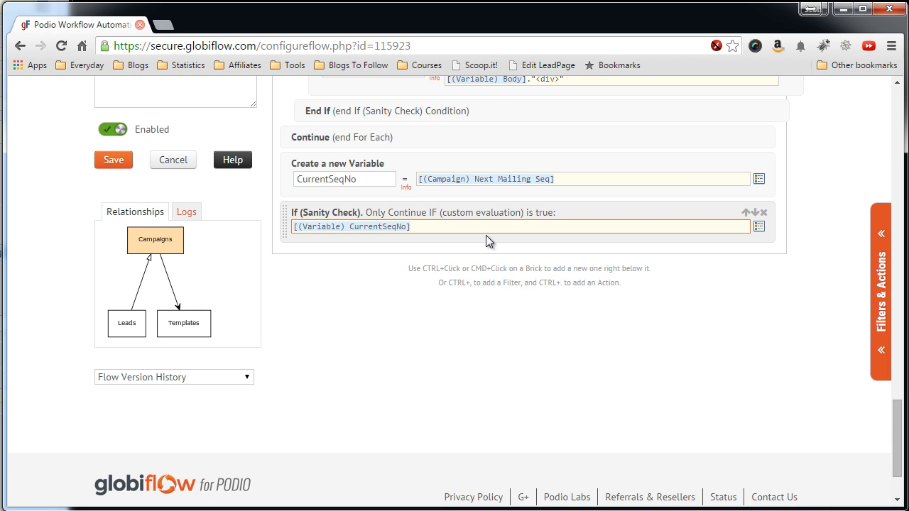
type("<")
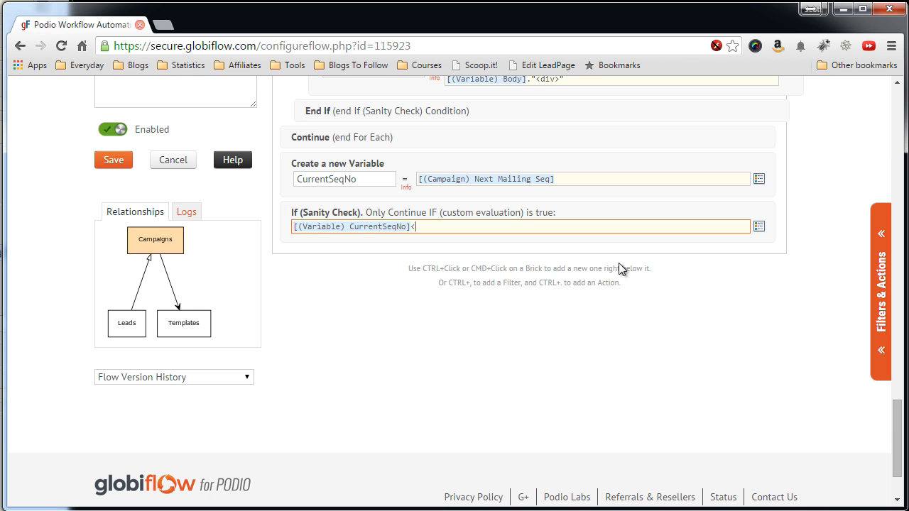
left_click(758, 227)
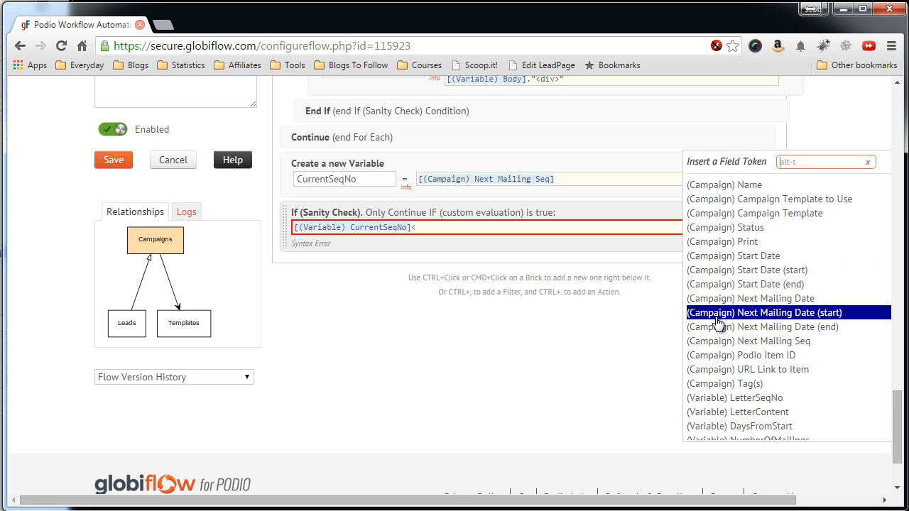
scroll(699, 359, "down", 1)
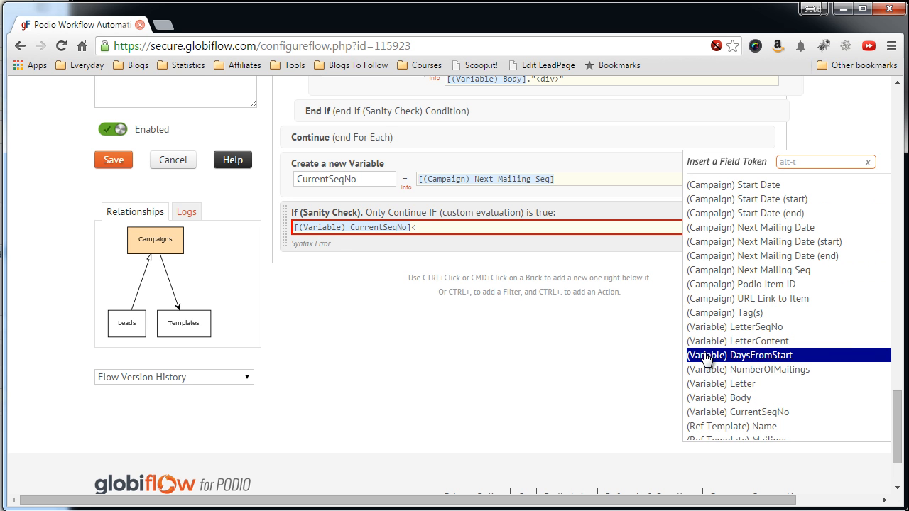
left_click(699, 369)
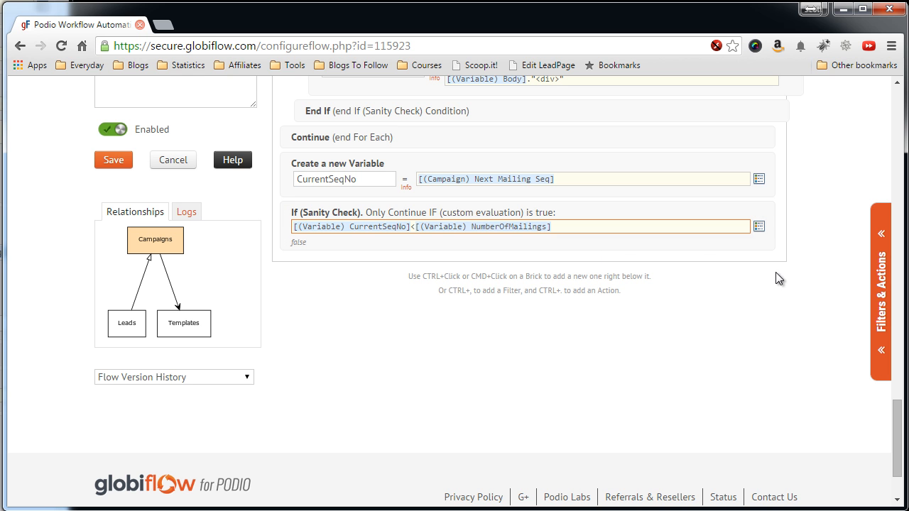
left_click(879, 274)
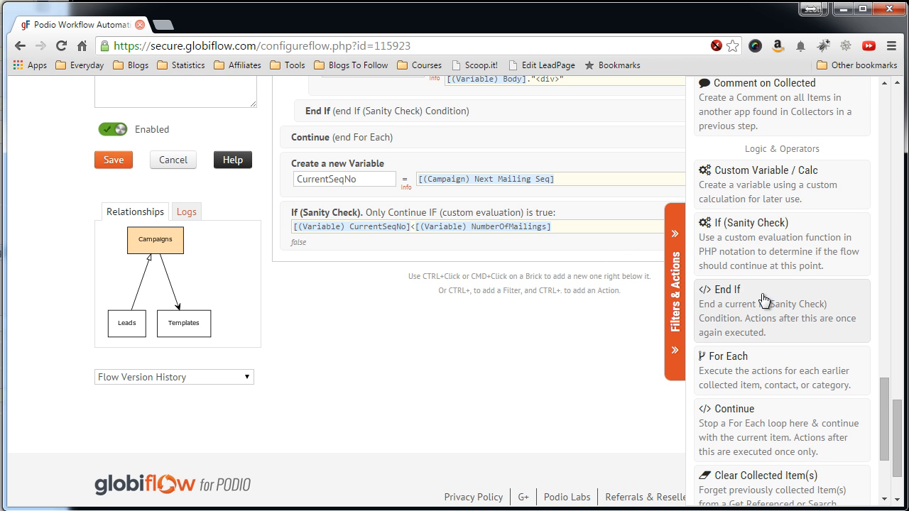
Add an Update This Campaign action with Next Mailing Seq set as a Calc value.
scroll(760, 304, "up", 4)
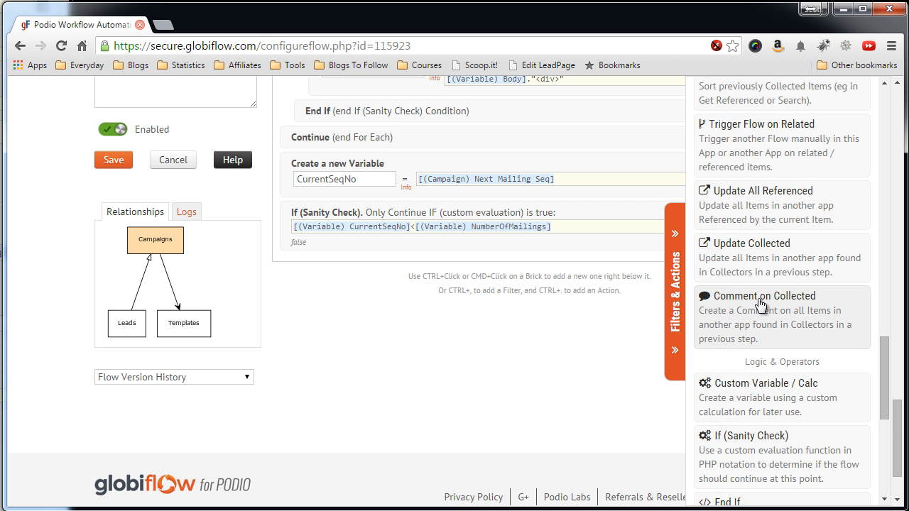
scroll(756, 287, "up", 7)
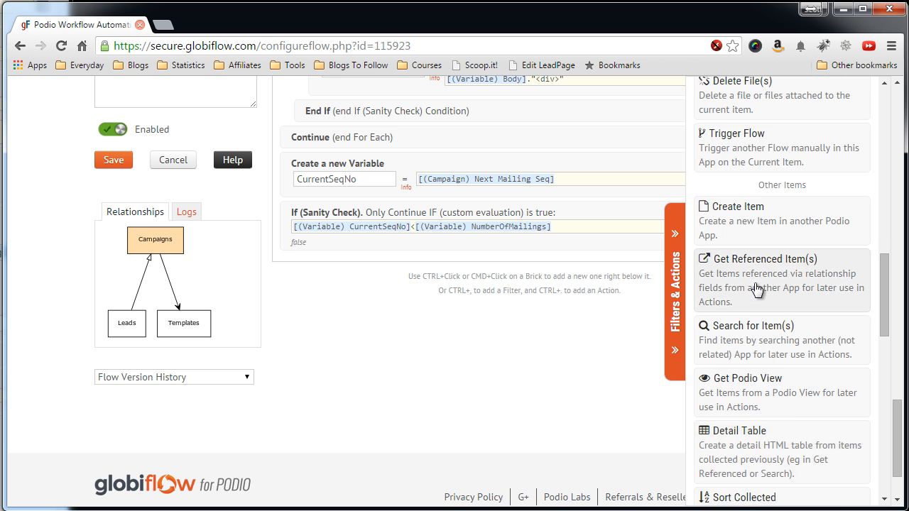
scroll(749, 256, "up", 2)
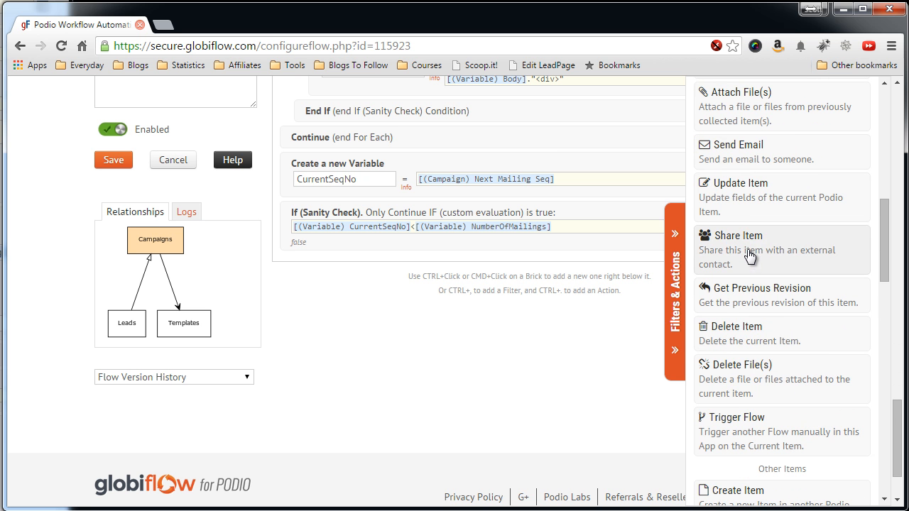
left_click(755, 188)
left_click(676, 288)
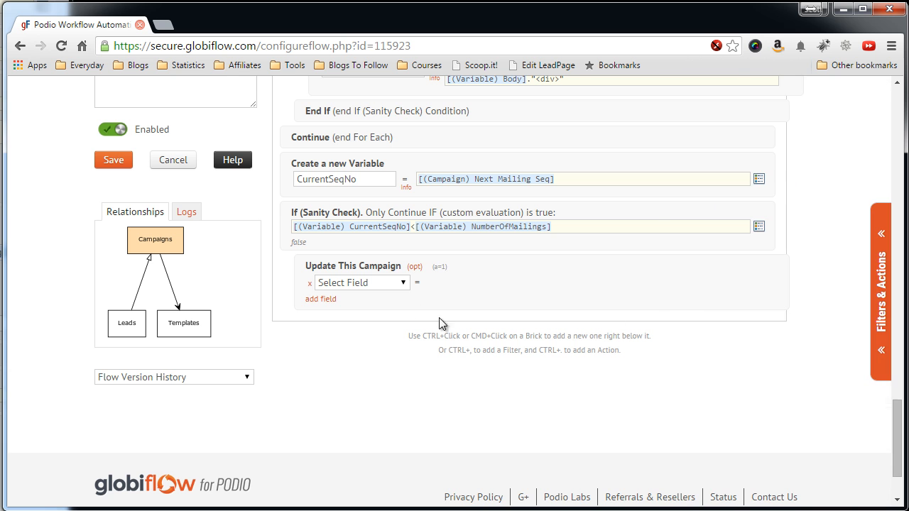
left_click(398, 286)
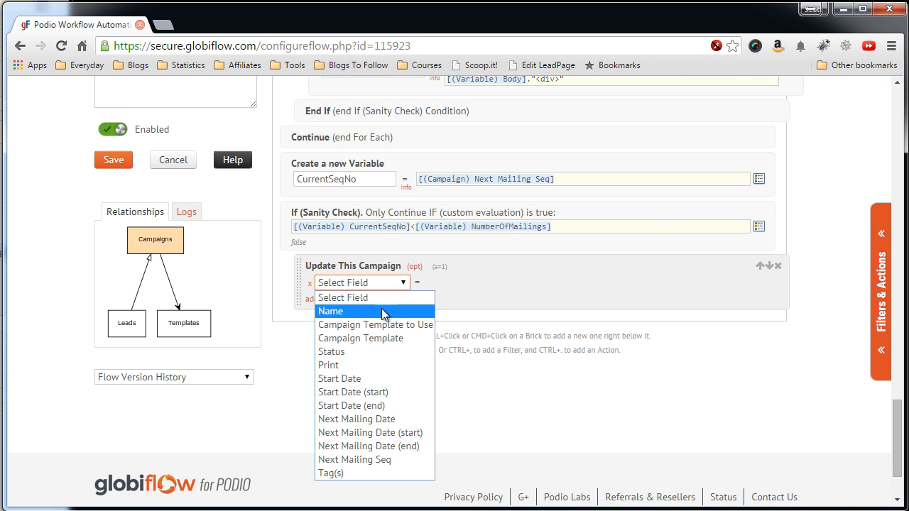
left_click(381, 459)
left_click(461, 281)
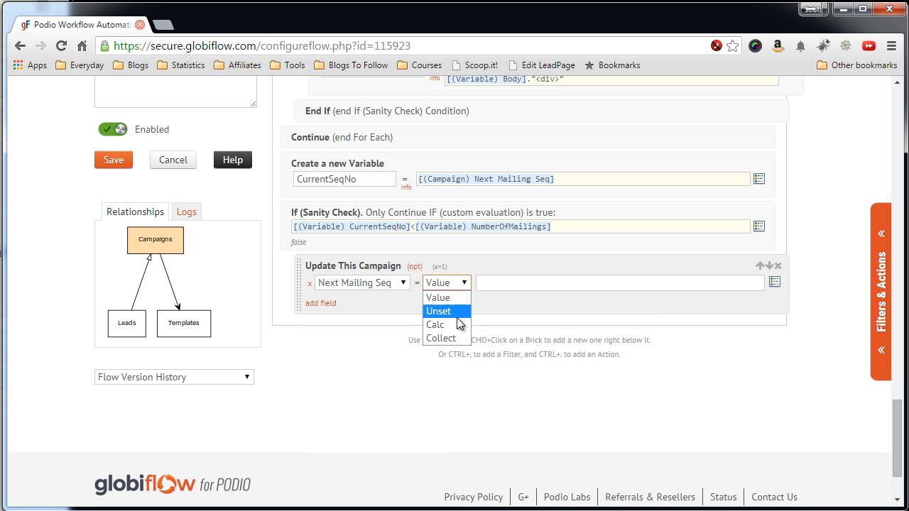
left_click(490, 323)
Enter [(Variable) CurrentSeqNo]+1 as the Next Mailing Seq calculation and add a second field row.
left_click(500, 284)
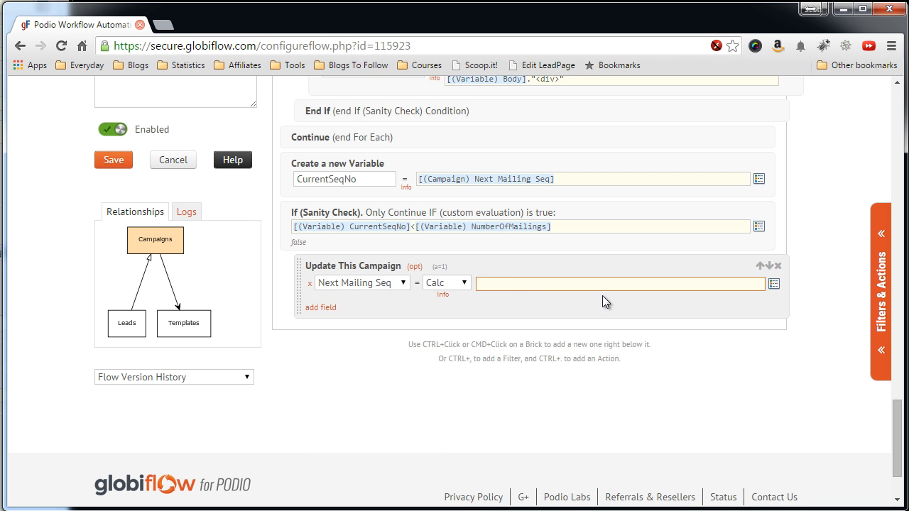
left_click(773, 285)
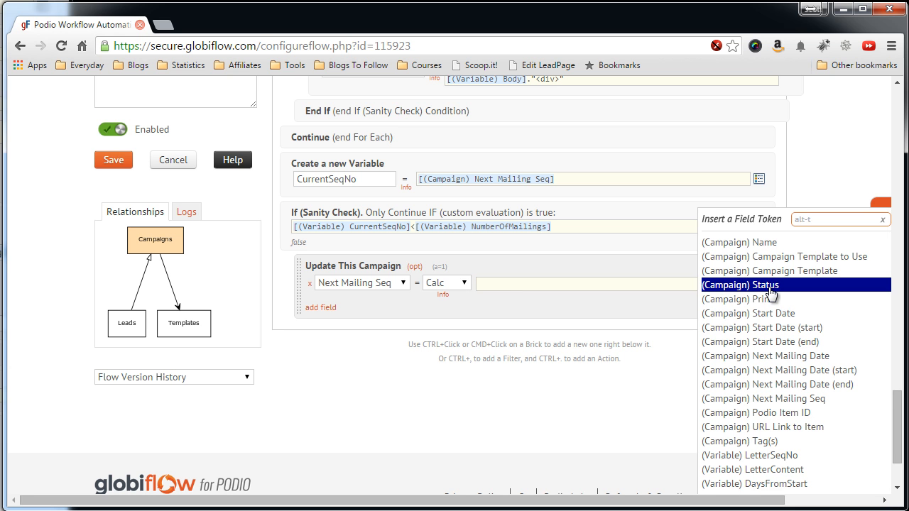
scroll(745, 337, "down", 2)
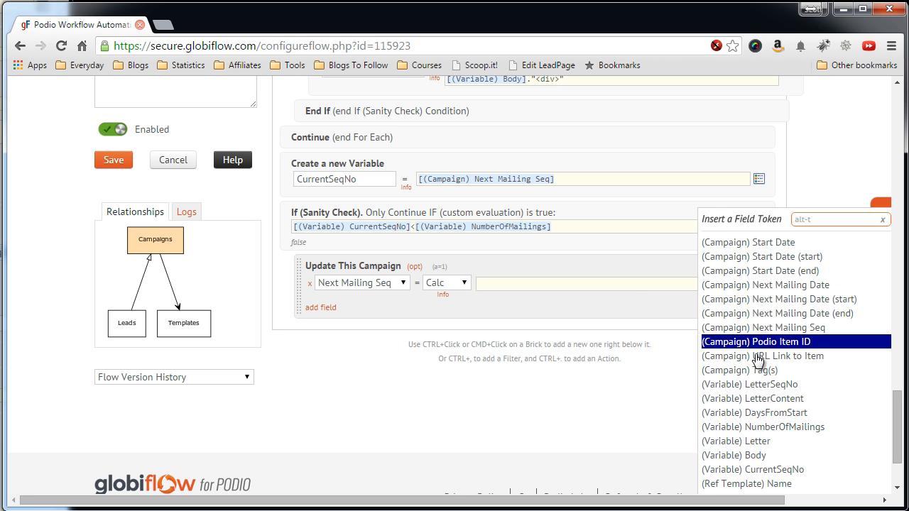
left_click_drag(744, 460, 744, 467)
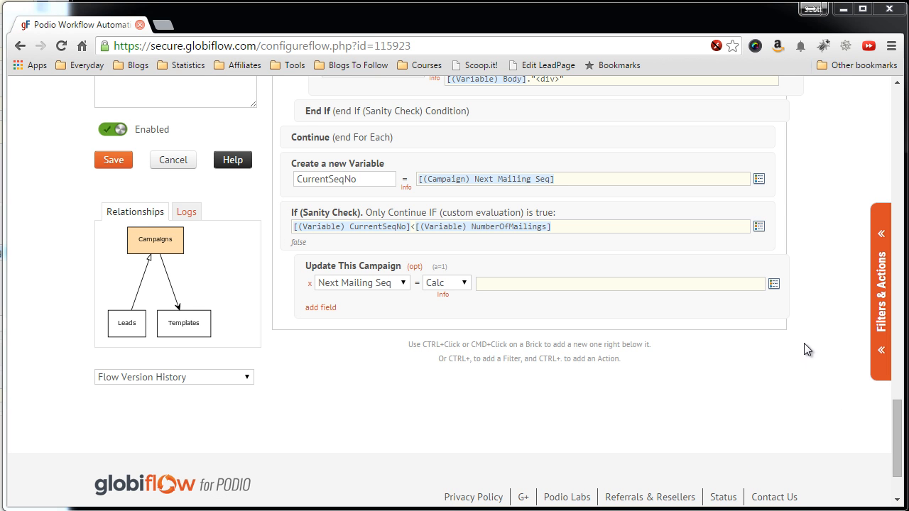
left_click(774, 284)
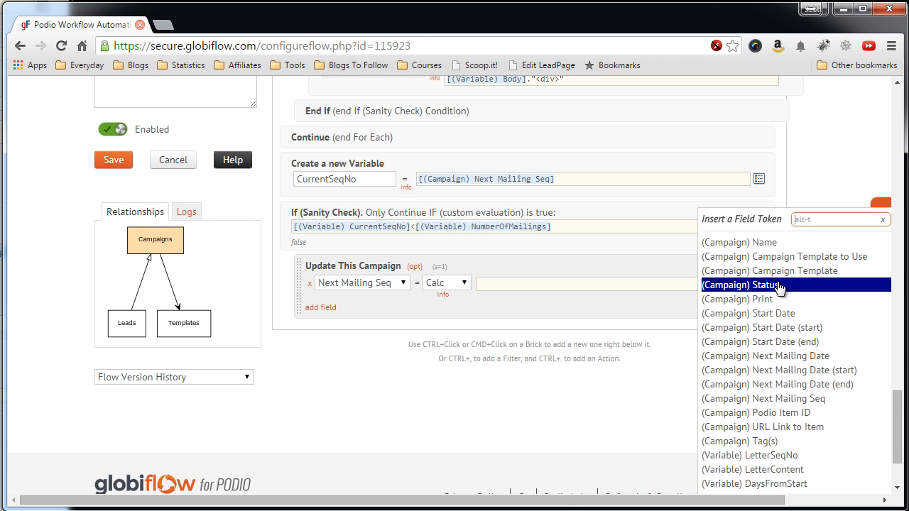
scroll(757, 366, "down", 2)
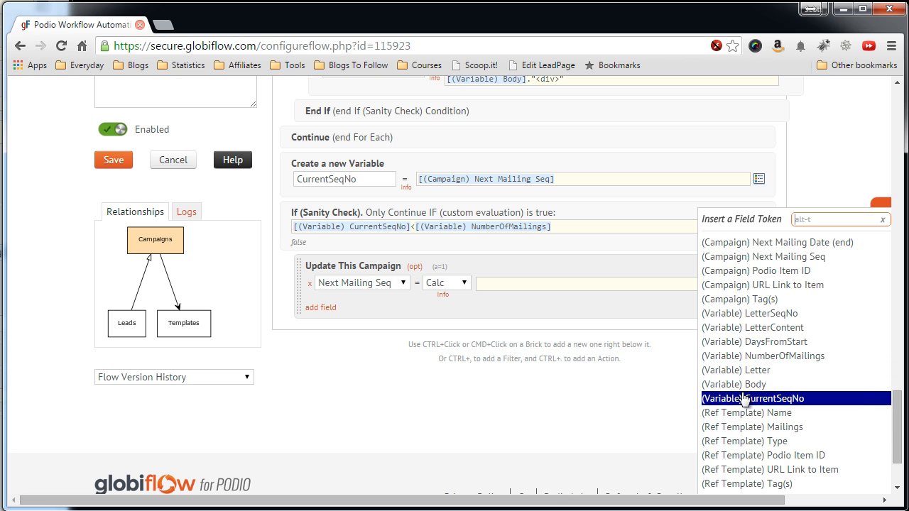
left_click(747, 399)
type("+1")
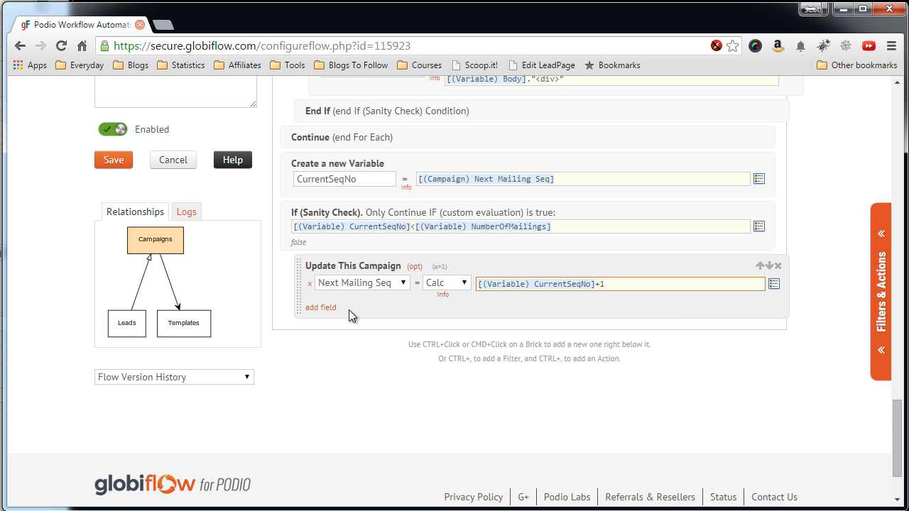
left_click(320, 307)
left_click(348, 312)
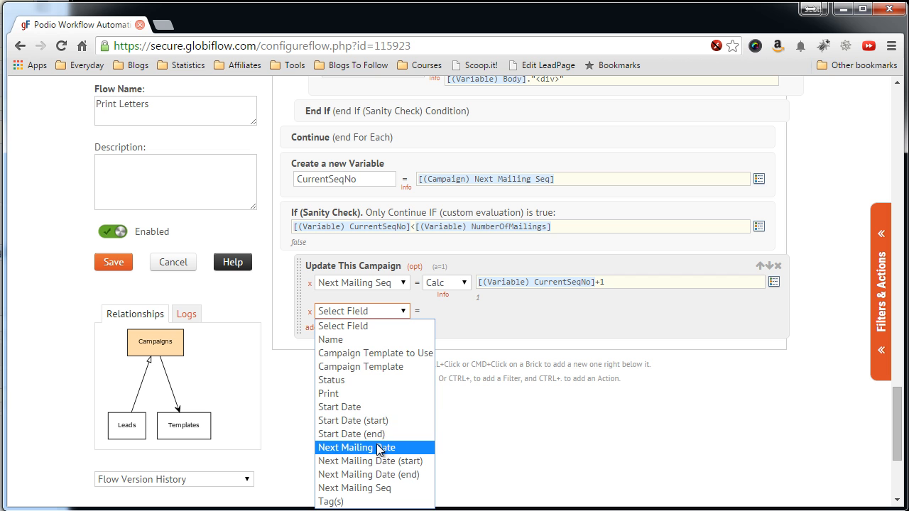
Make Next Mailing Date a Calc field beginning date("Y-m-d",strtotime([(Campaign) Start Date].
left_click(380, 447)
left_click(456, 311)
left_click(448, 353)
left_click(520, 314)
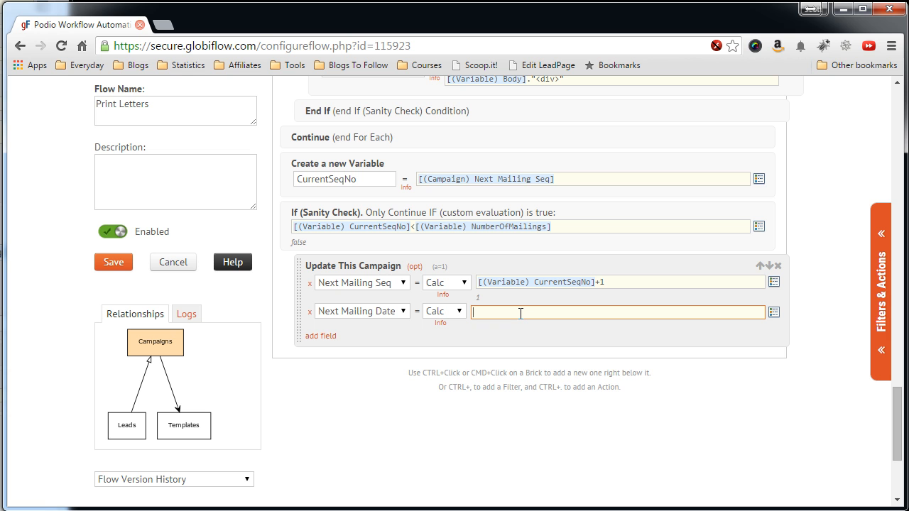
type("date(\"Y-m-d\",strtotime(")
left_click(774, 312)
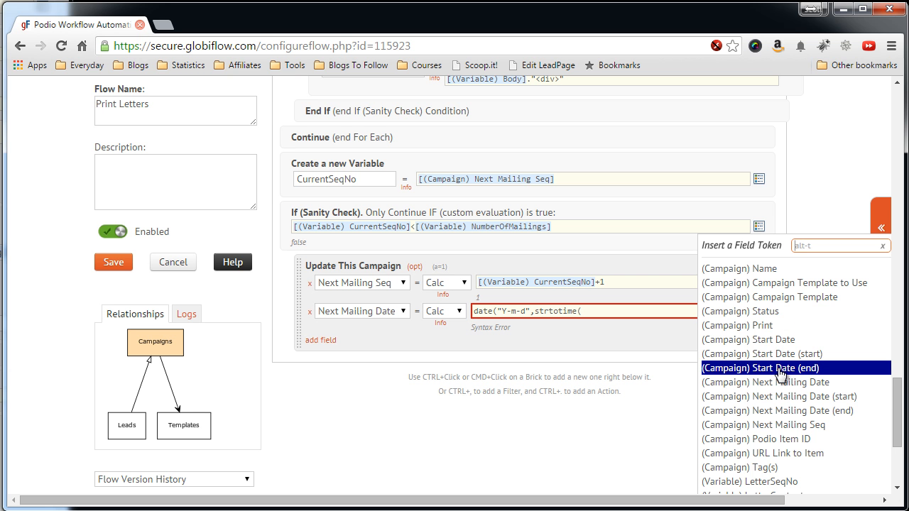
scroll(781, 376, "down", 1)
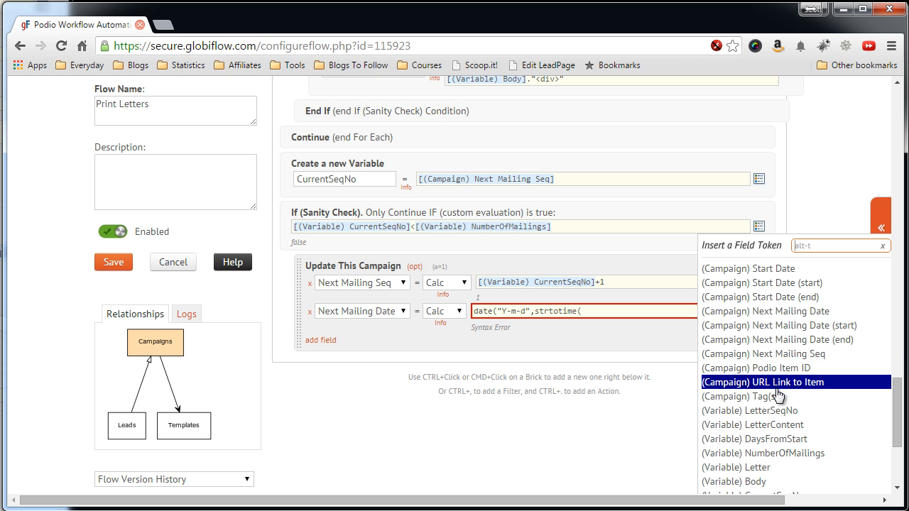
scroll(777, 384, "down", 1)
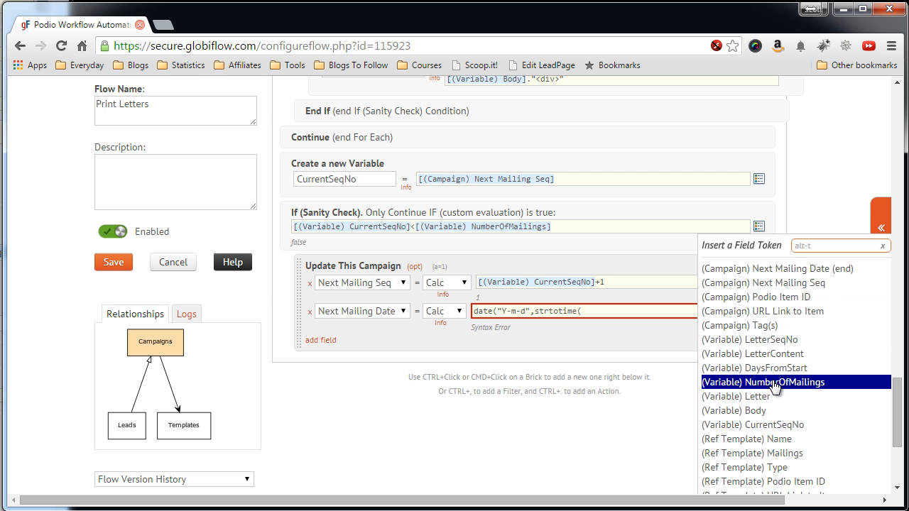
scroll(781, 291, "up", 1)
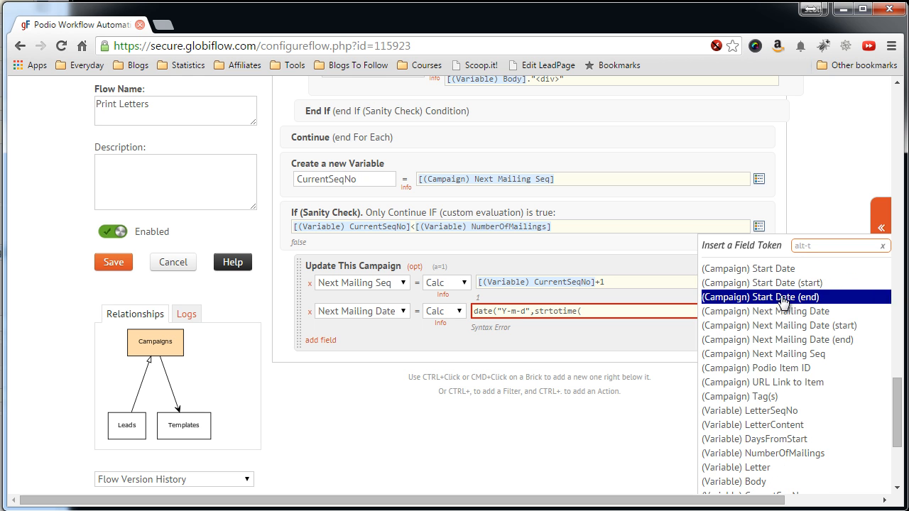
left_click(774, 268)
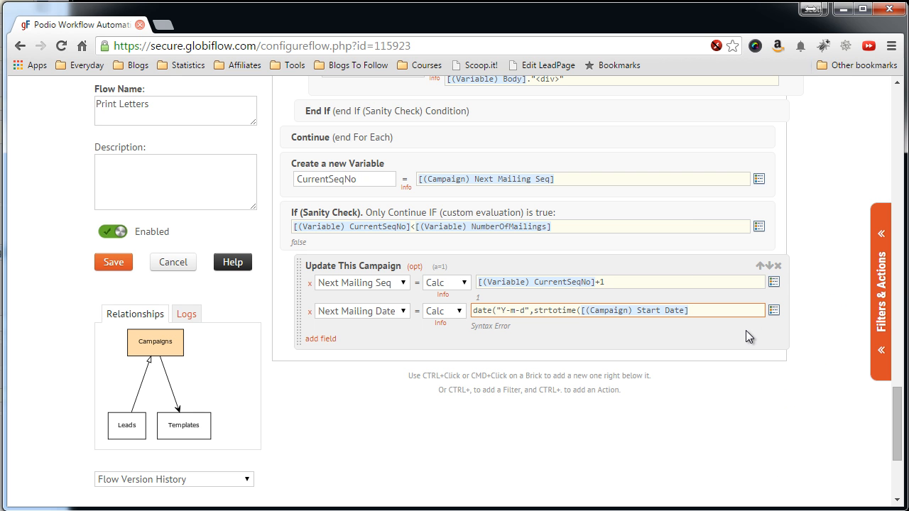
Append ." +". , the DaysFromStart variable and ." days")) to finish the Next Mailing Date formula.
type(".\" +\".")
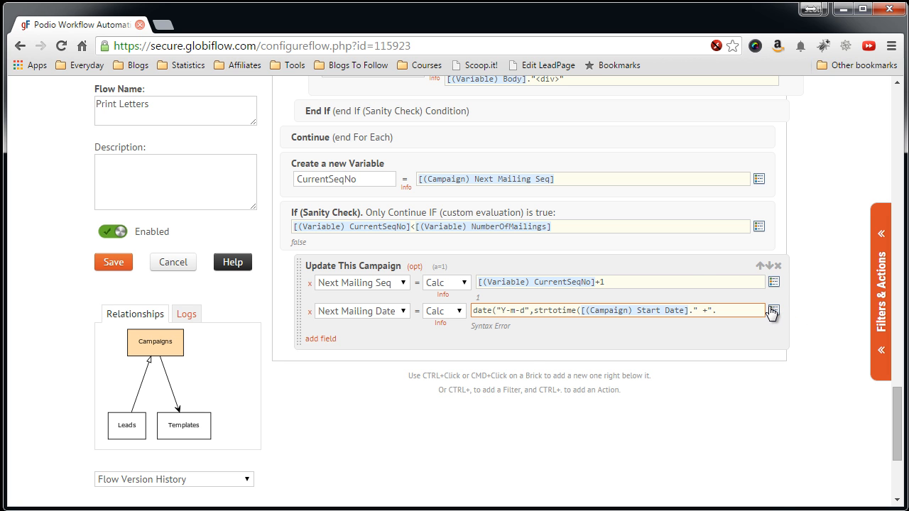
left_click(772, 312)
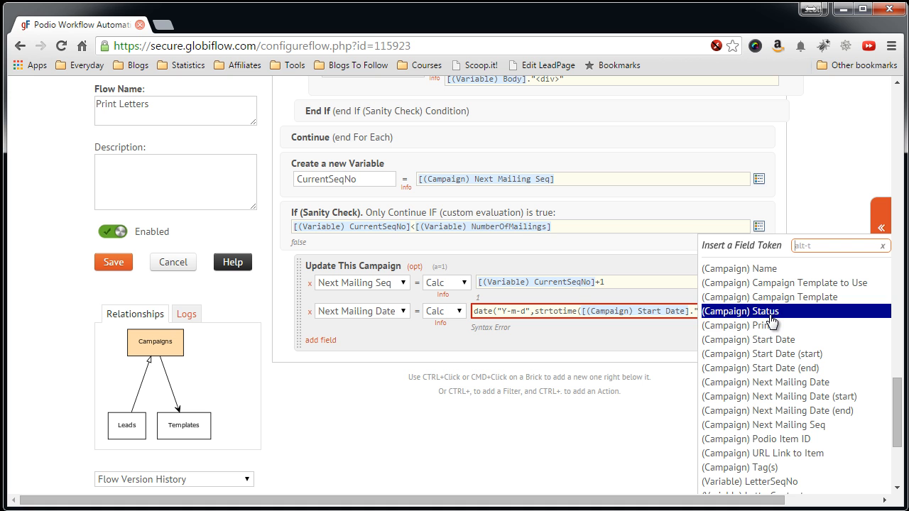
scroll(770, 333, "down", 1)
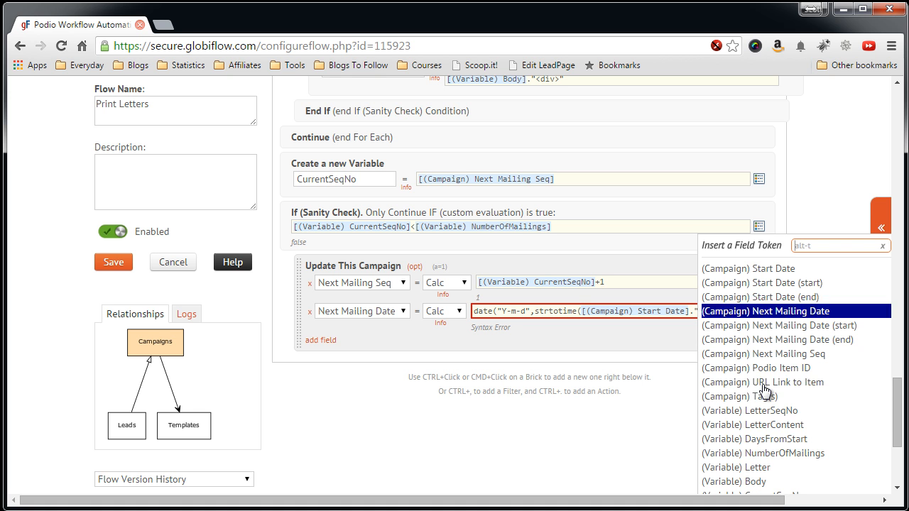
left_click(762, 438)
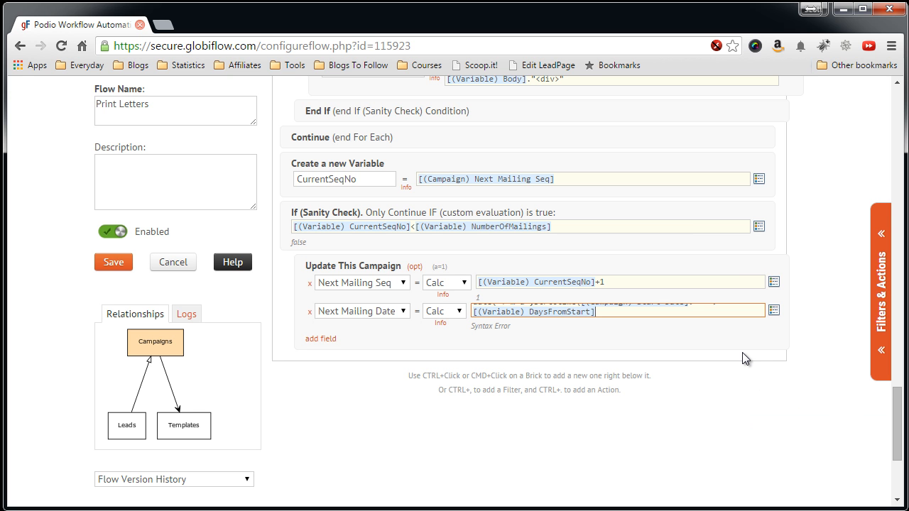
type(".\" ")
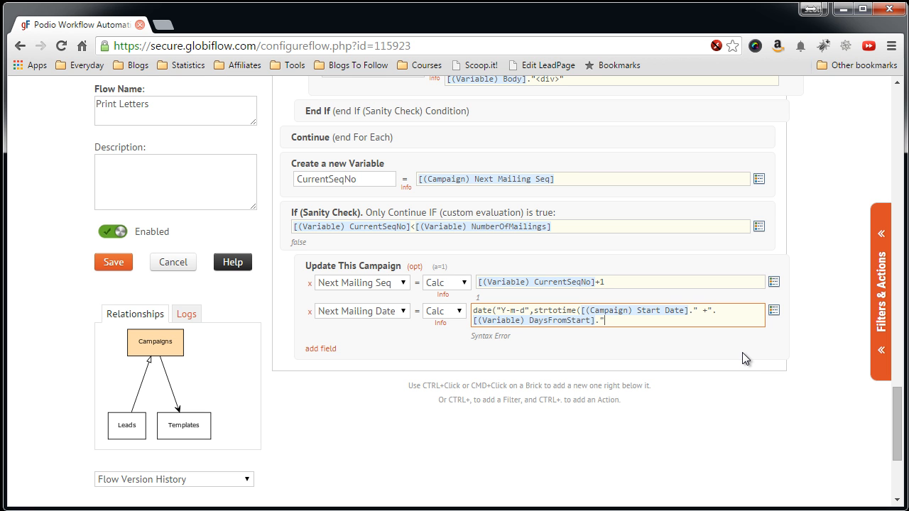
type("days\"))")
left_click(742, 352)
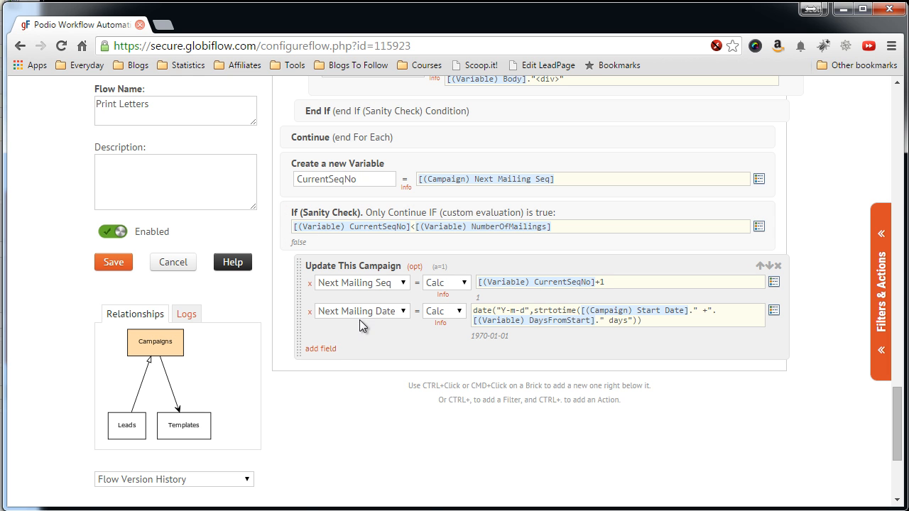
Add two more campaign update rows: Print set to Do Nothing and Status set to Active.
left_click(331, 349)
left_click(349, 355)
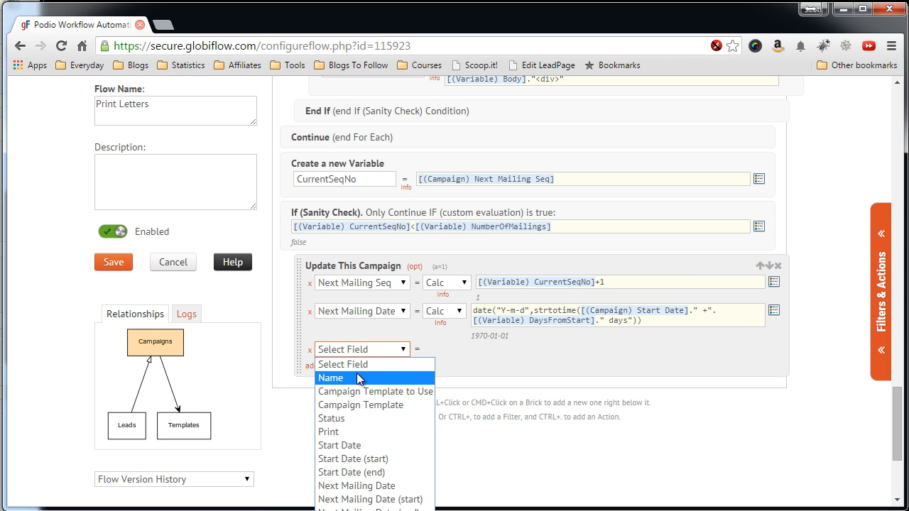
left_click(359, 432)
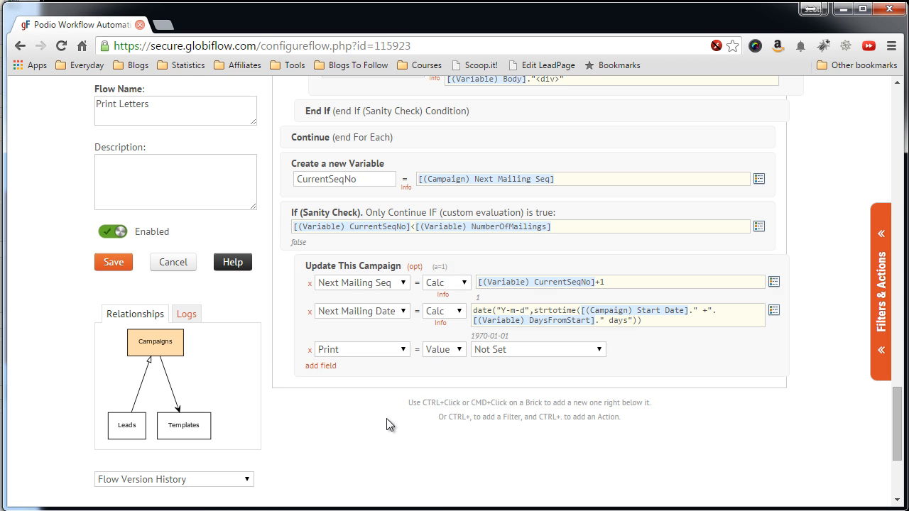
left_click(510, 349)
left_click(509, 374)
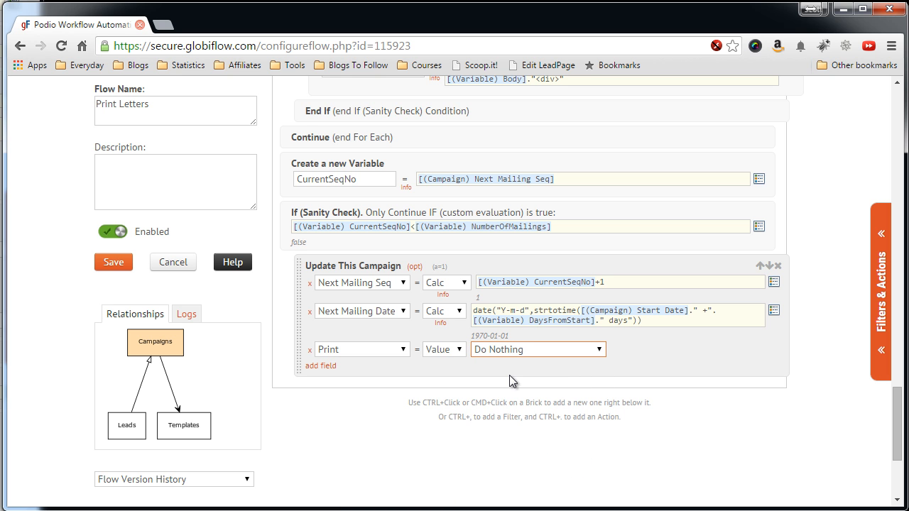
left_click(323, 366)
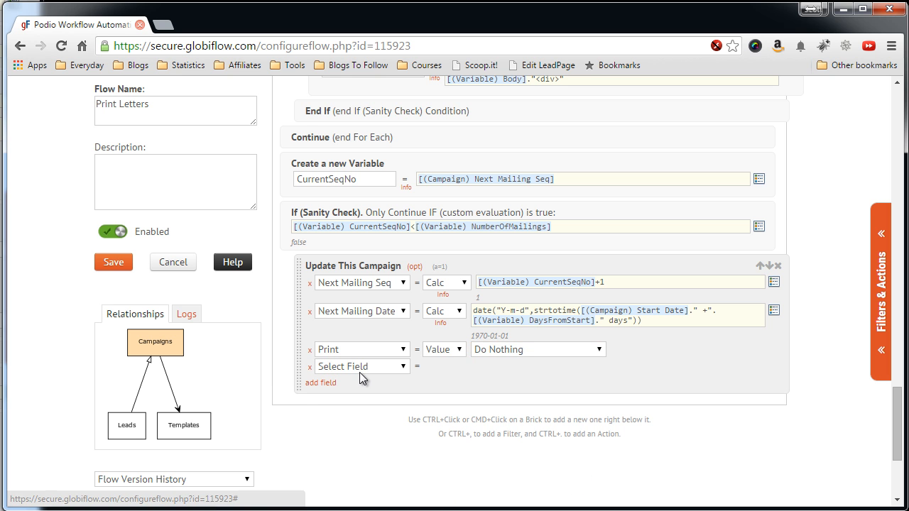
left_click(360, 368)
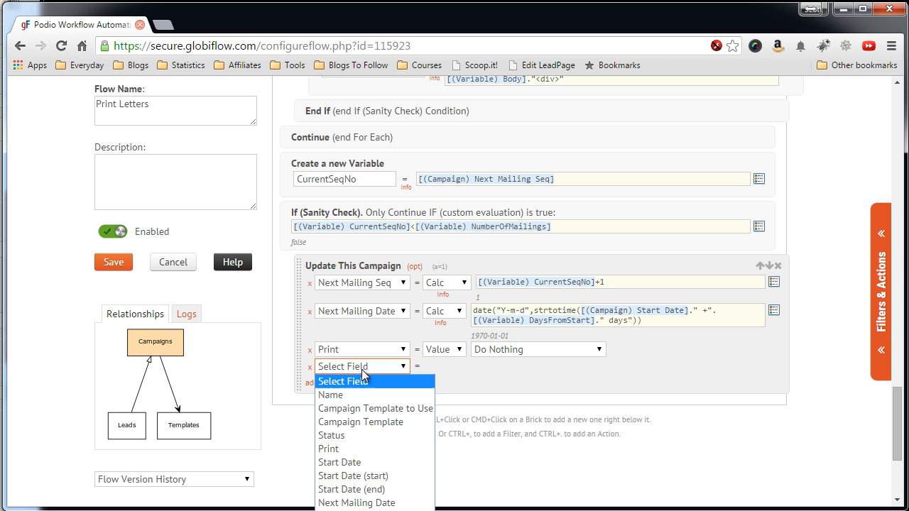
left_click(360, 435)
left_click(485, 367)
left_click(502, 409)
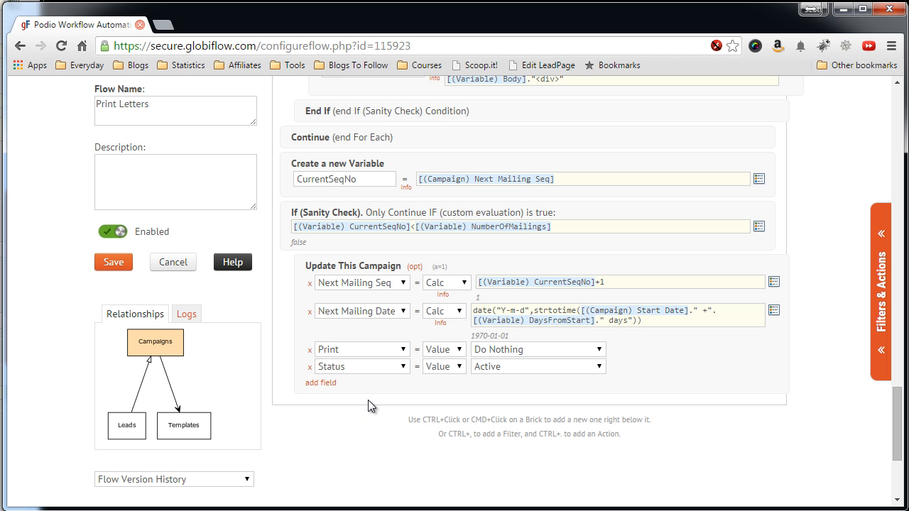
Add an Assign a Task in Podio action and choose the user who receives it.
left_click(884, 287)
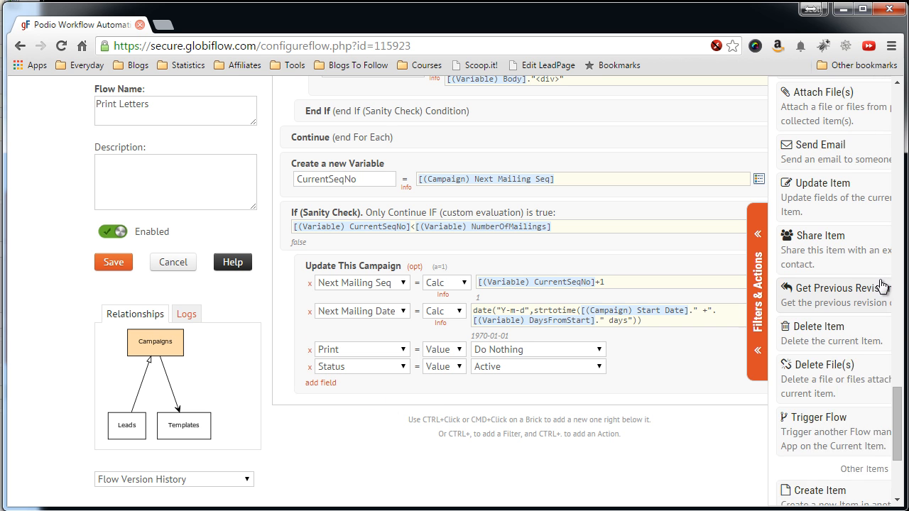
scroll(771, 258, "up", 2)
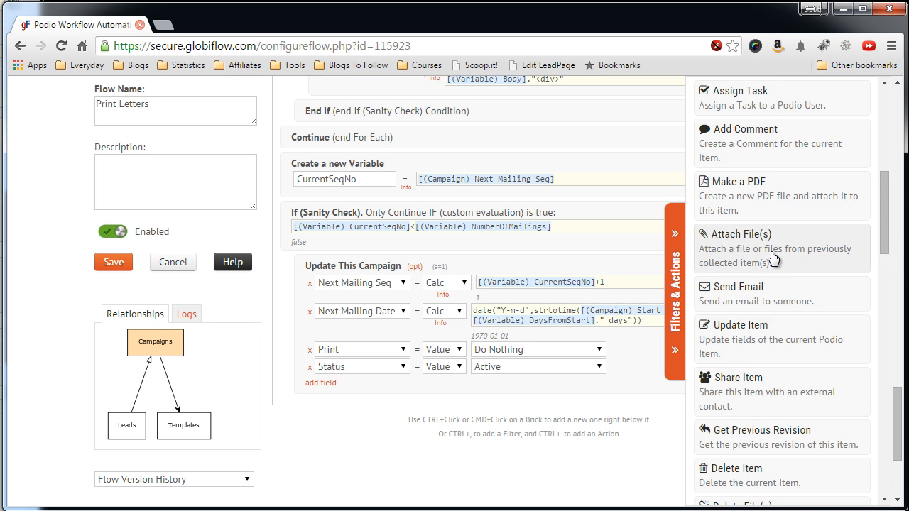
scroll(774, 258, "up", 2)
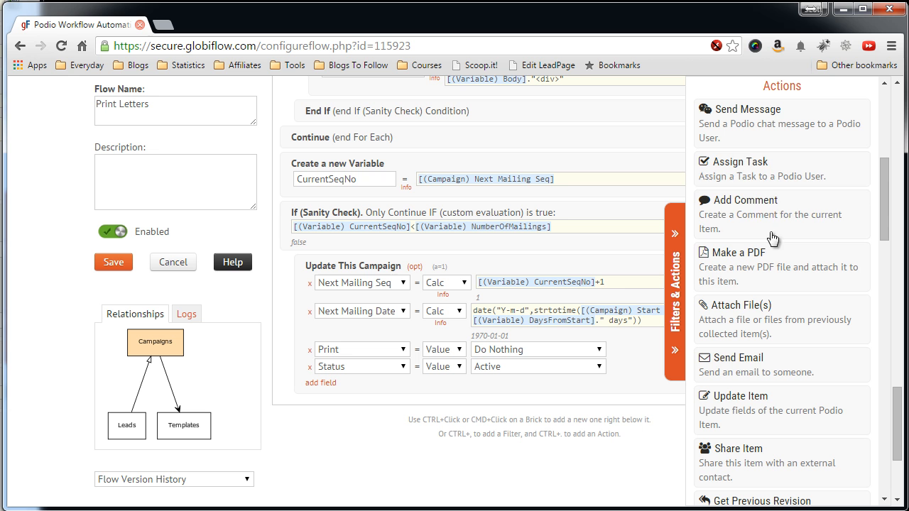
left_click(768, 178)
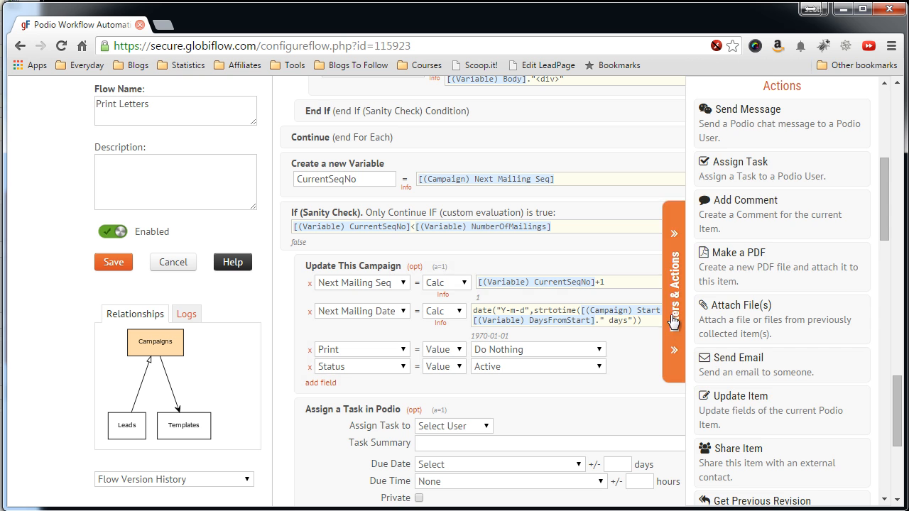
scroll(283, 366, "down", 1)
scroll(282, 365, "down", 1)
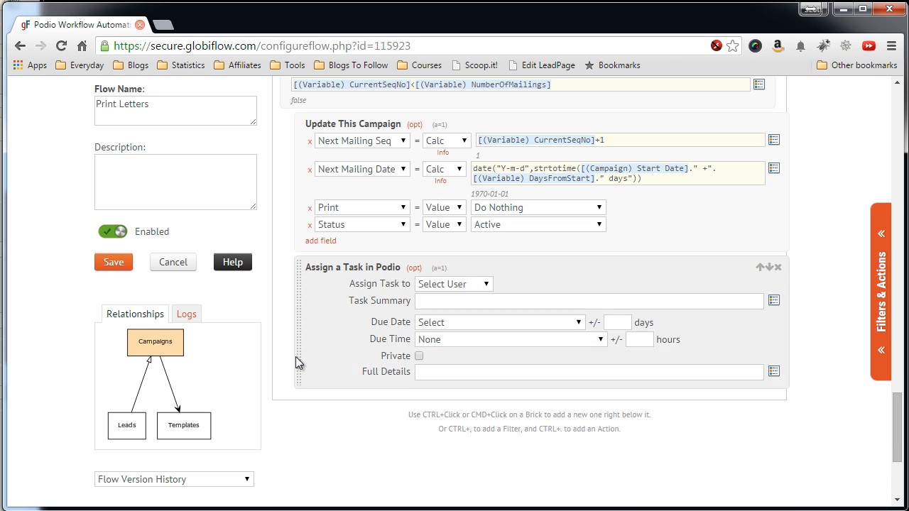
left_click(461, 284)
left_click(459, 311)
Title the task Print Mailing with Campaign Name and Seq: Next Mailing Seq, due on Next Mailing Date.
left_click(477, 301)
type("Print")
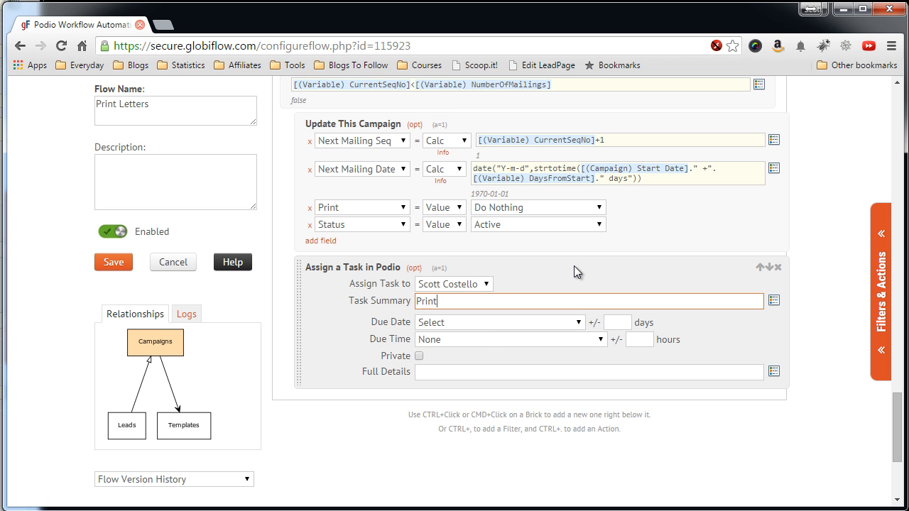
type(" Mailing (Camp")
type("a")
left_click(773, 300)
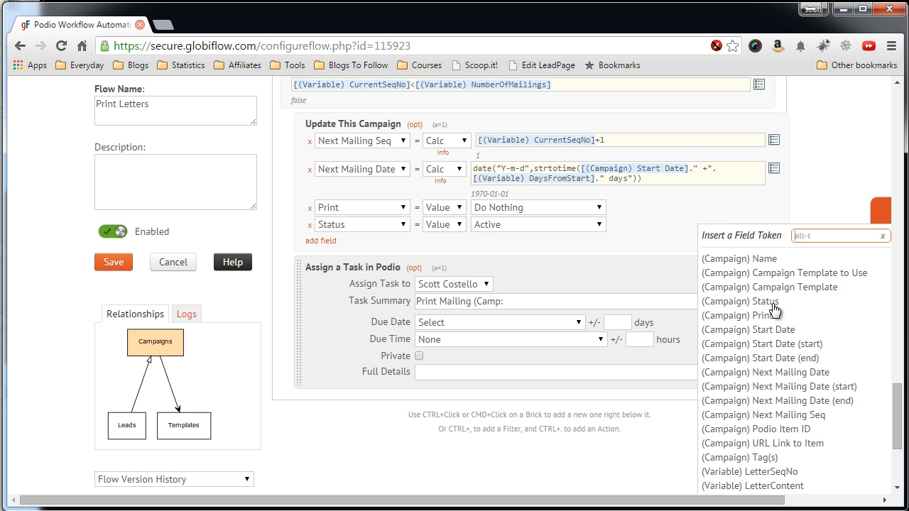
left_click(746, 258)
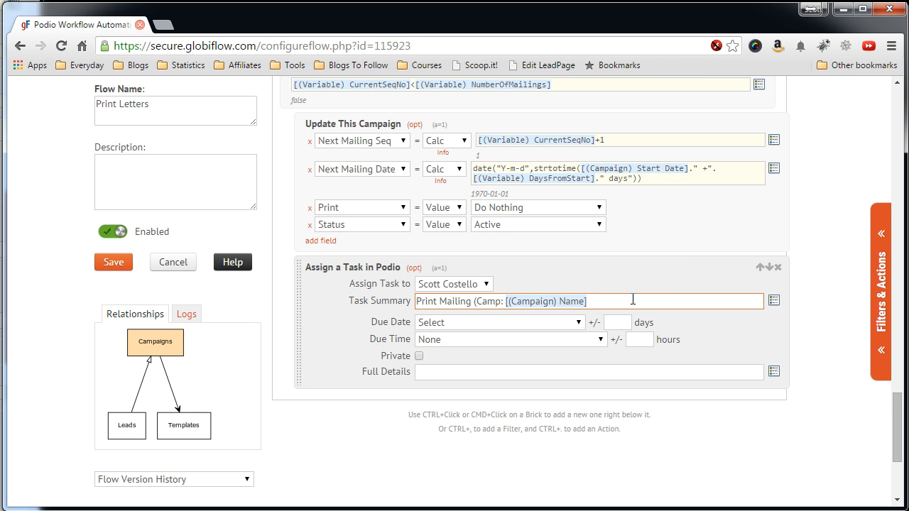
type("Seq:")
left_click(773, 301)
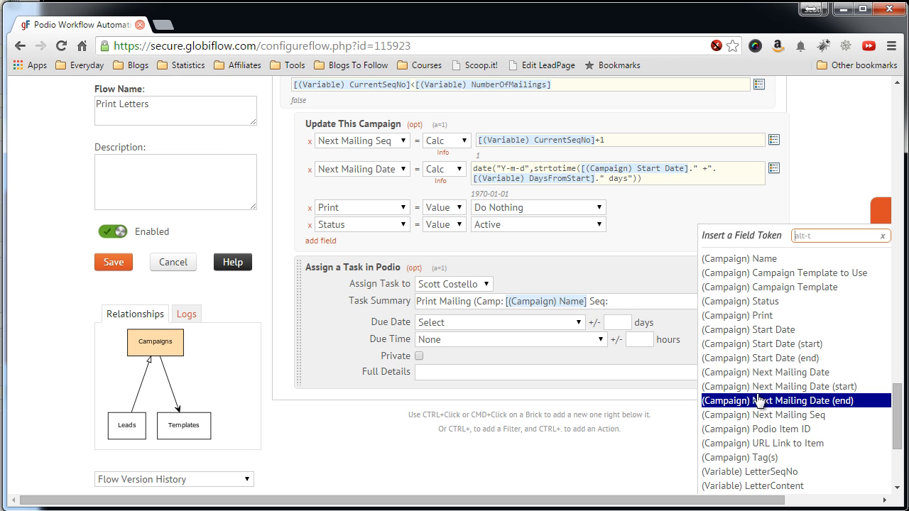
left_click(739, 418)
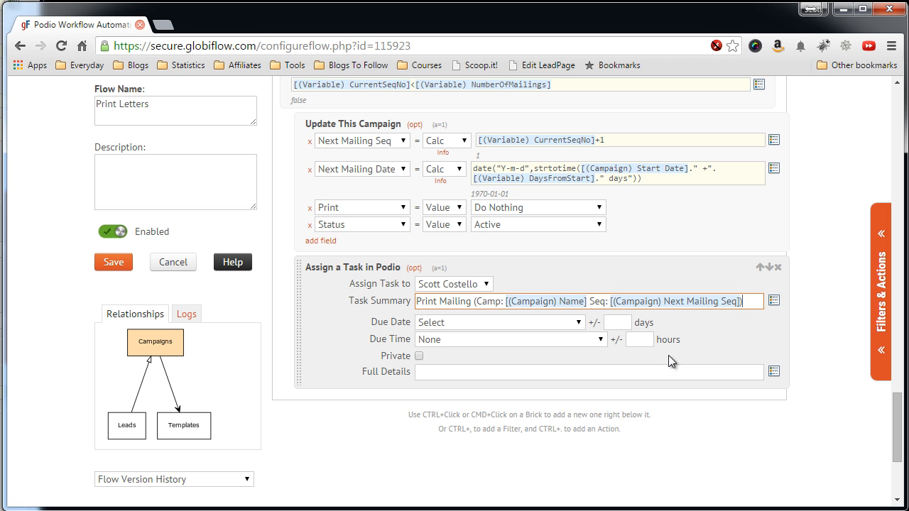
left_click(476, 320)
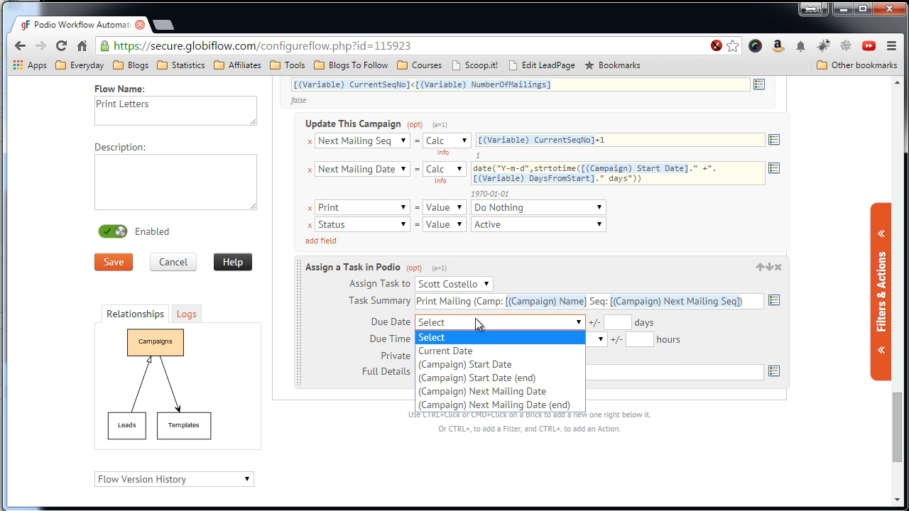
left_click(490, 391)
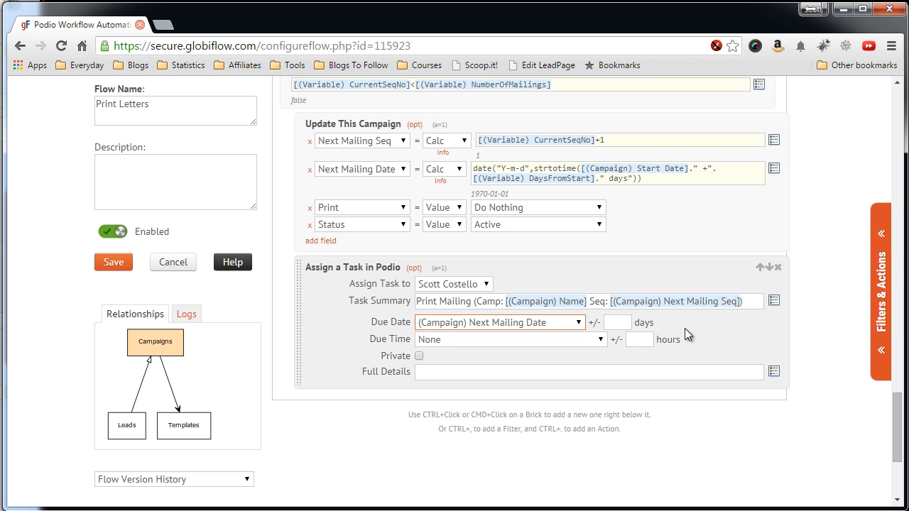
key("Tab")
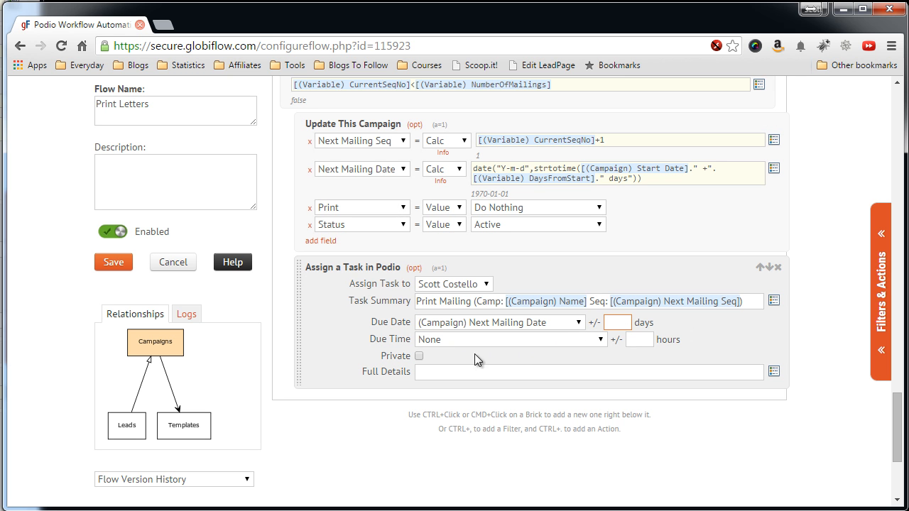
Write the task's Full Details as 'Print Mailings for Sequence #' plus the (Campaign) Next Mailing Seq token, removing blank lines.
left_click(434, 371)
type("Print Mai")
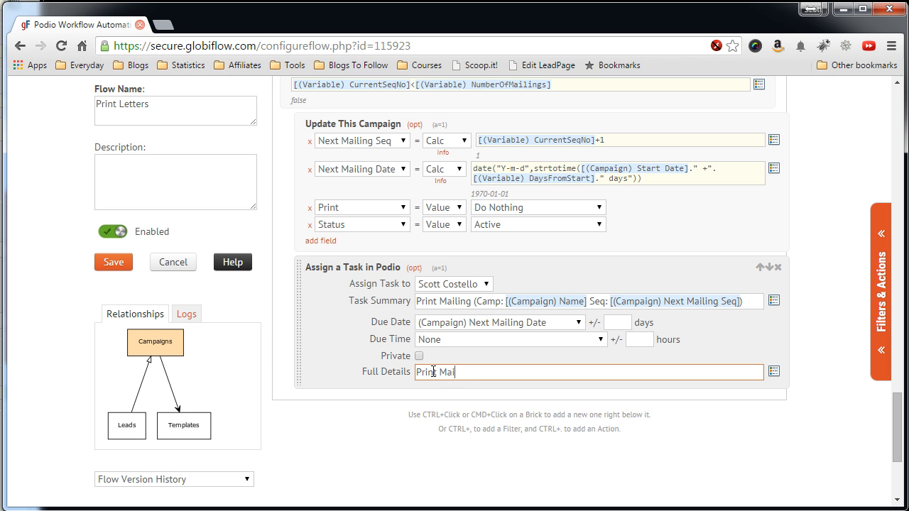
type("lings for Sequence #")
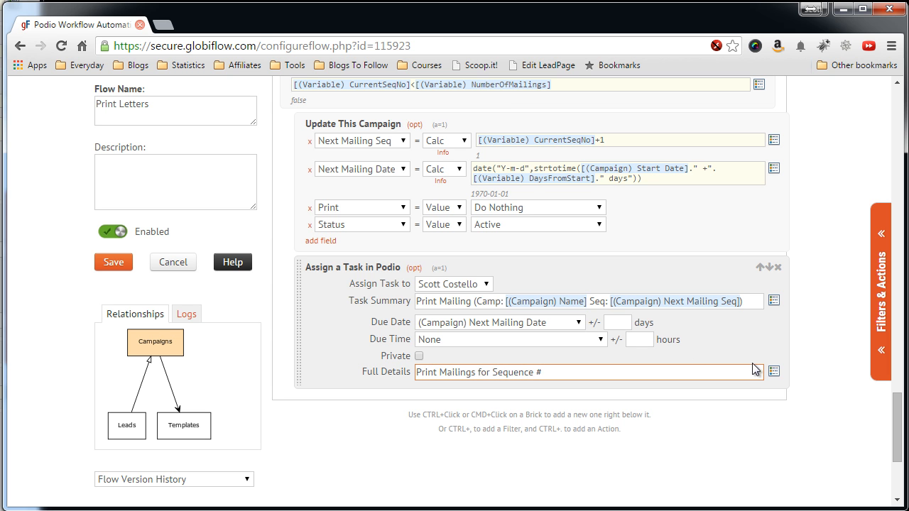
left_click(774, 371)
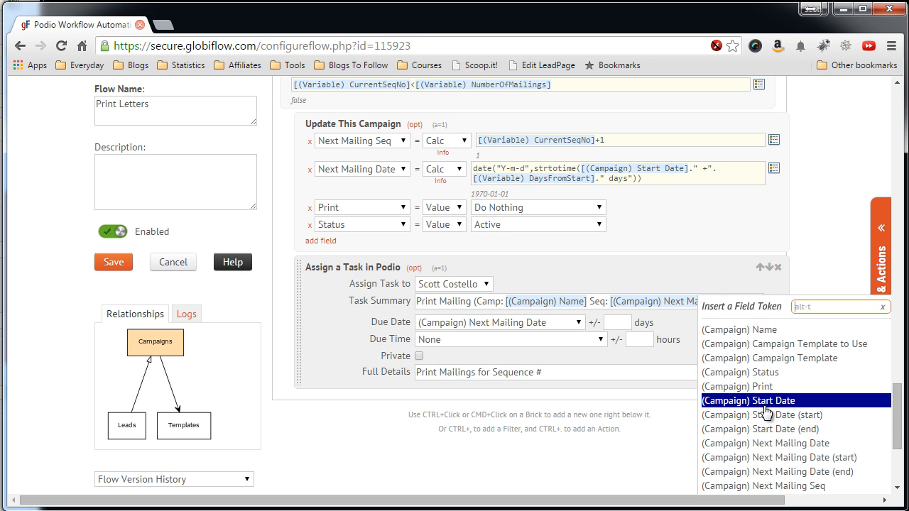
scroll(761, 431, "down", 1)
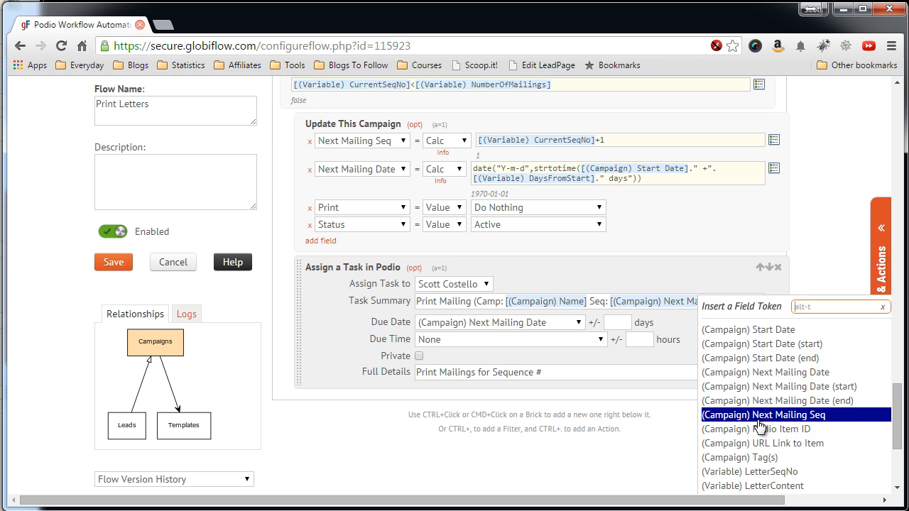
left_click(759, 414)
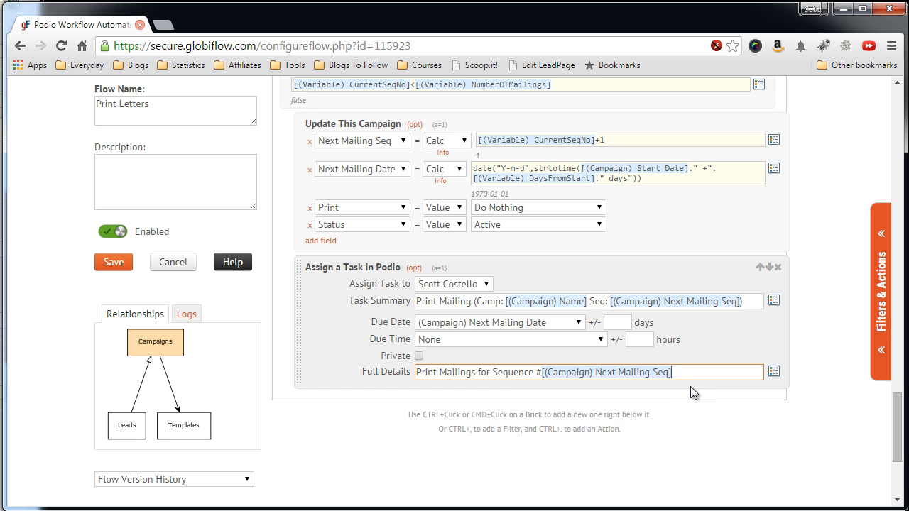
key("Return")
key("Return")
key("Return")
key("Return")
key("Return")
key("Return")
key("Return")
key("Return")
key("BackSpace")
key("BackSpace")
key("BackSpace")
key("BackSpace")
key("BackSpace")
key("BackSpace")
key("BackSpace")
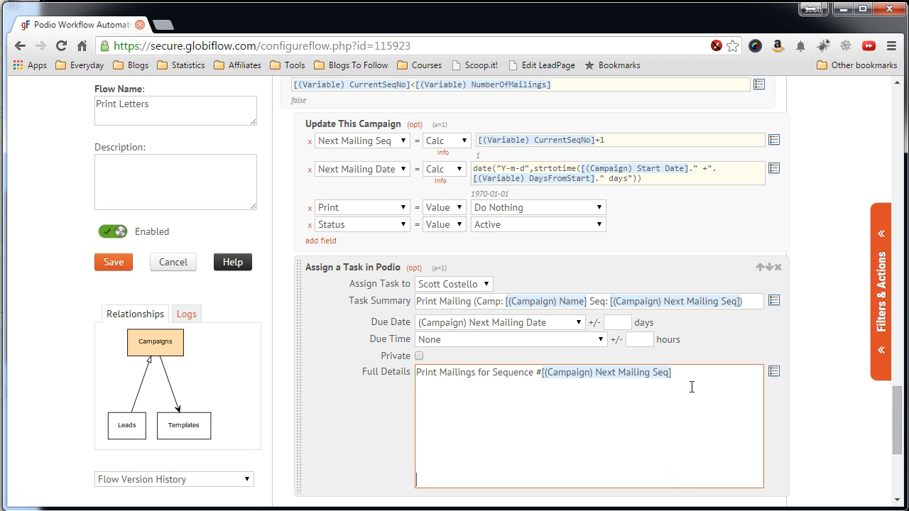
key("BackSpace")
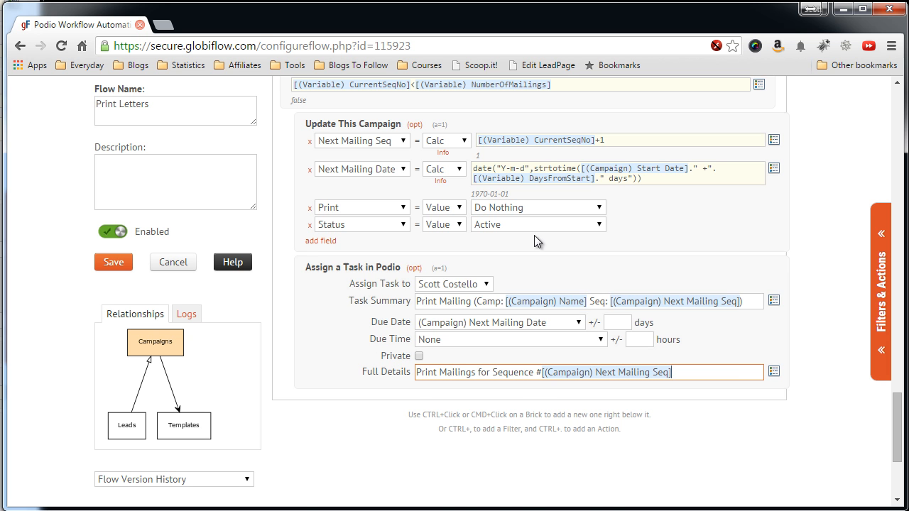
scroll(313, 182, "up", 2)
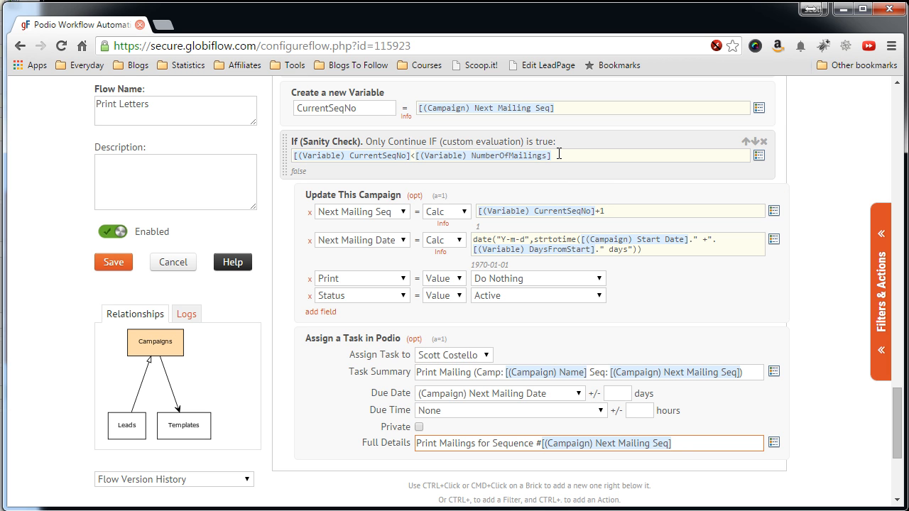
Add an End If to close the first sanity check after the task.
scroll(805, 237, "down", 2)
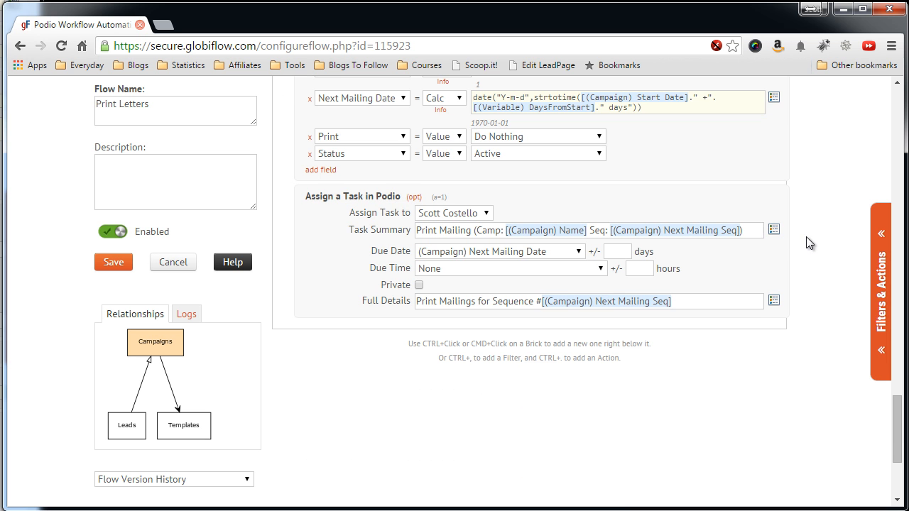
left_click(881, 319)
scroll(788, 319, "down", 5)
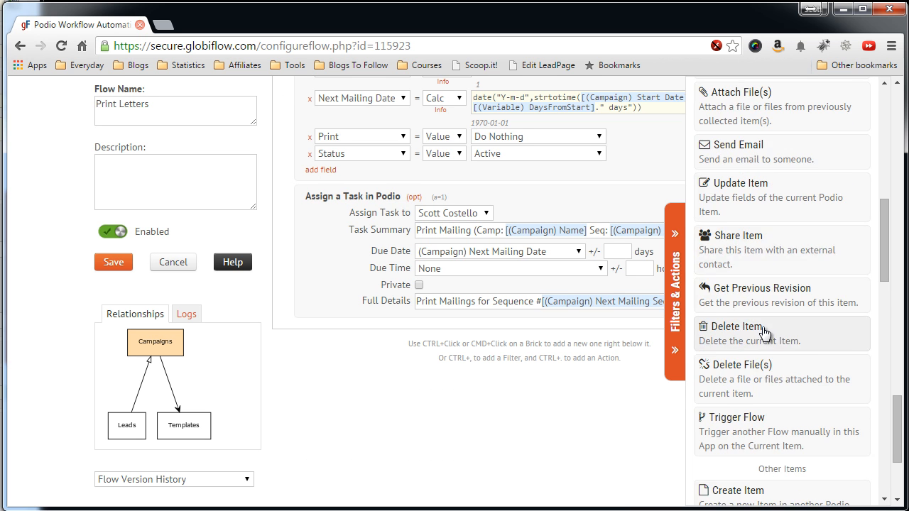
scroll(763, 327, "up", 2)
scroll(763, 327, "down", 12)
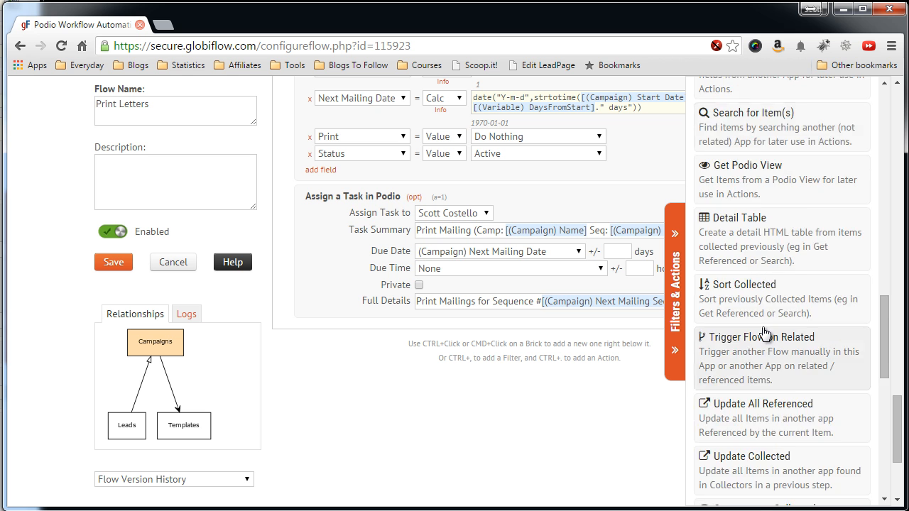
left_click(758, 383)
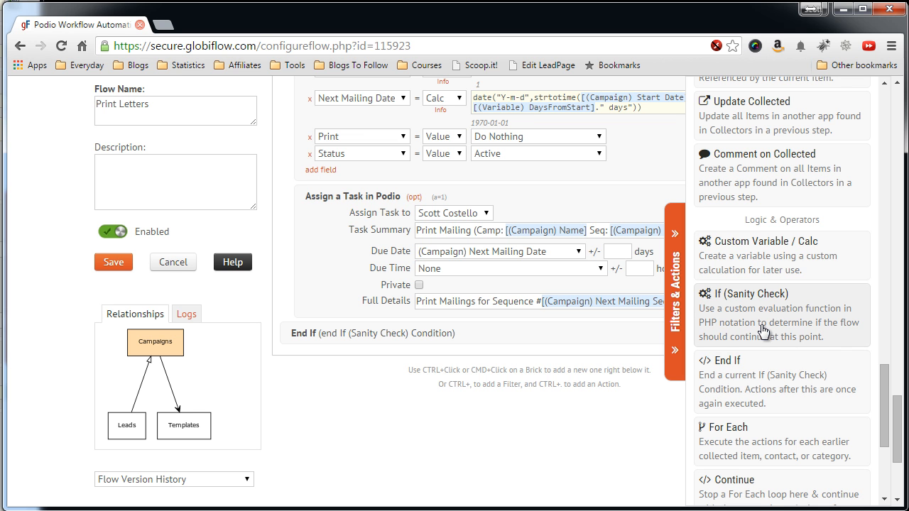
Add an If (Sanity Check) with condition [(Variable) CurrentSeqNo]>=[(Variable) NumberOfMailings].
left_click(763, 330)
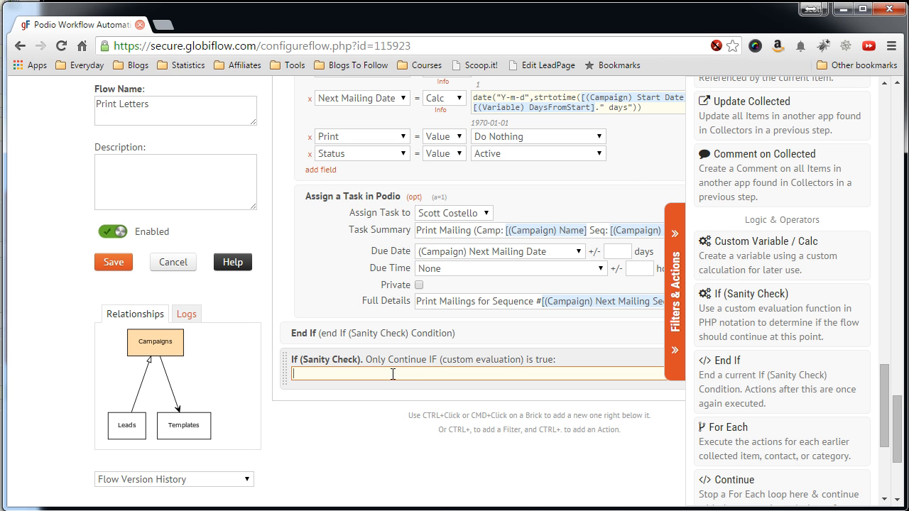
scroll(393, 374, "up", 1)
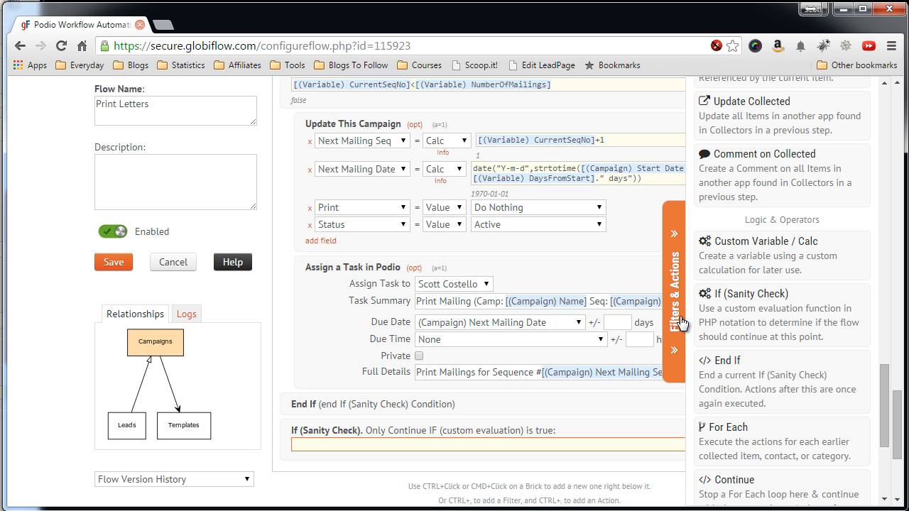
left_click(679, 364)
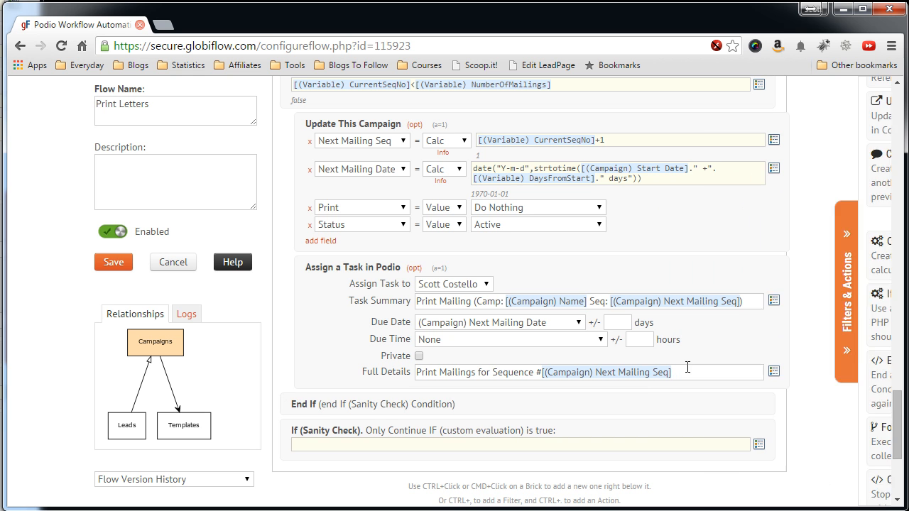
left_click(761, 446)
scroll(761, 448, "down", 5)
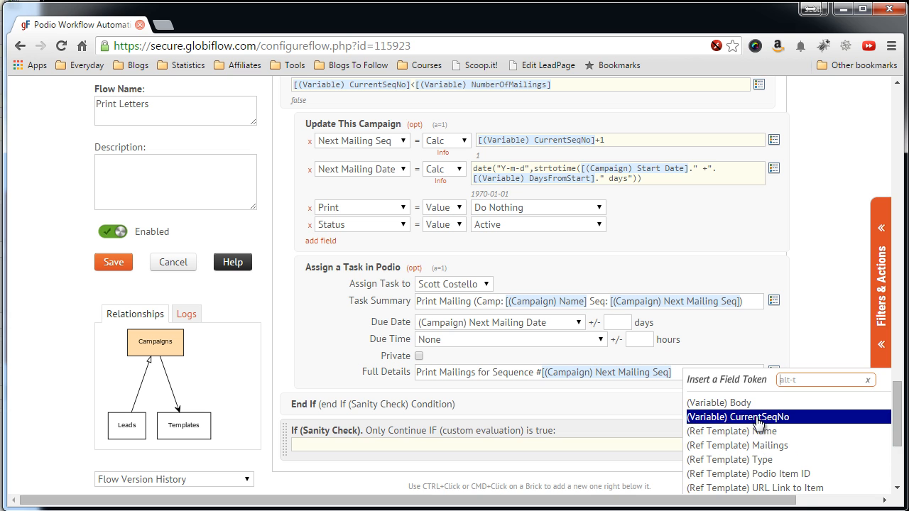
left_click(755, 417)
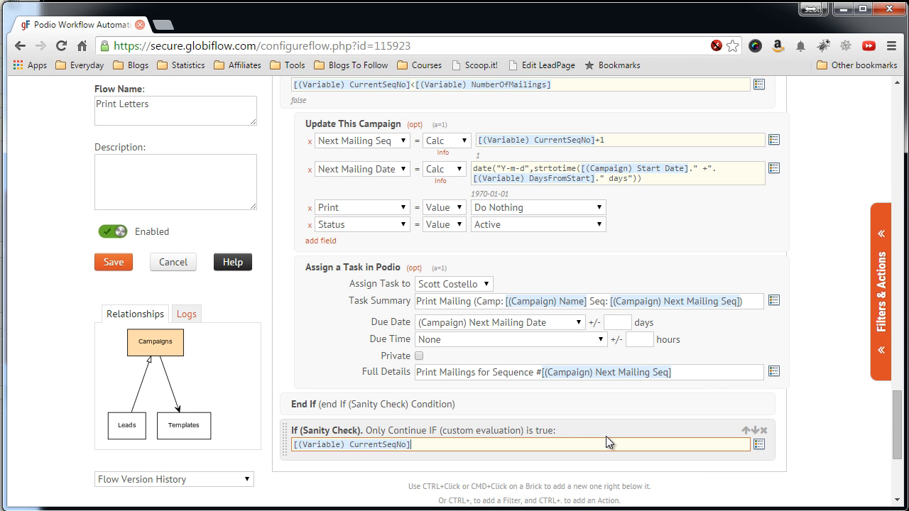
type(">=")
left_click(758, 445)
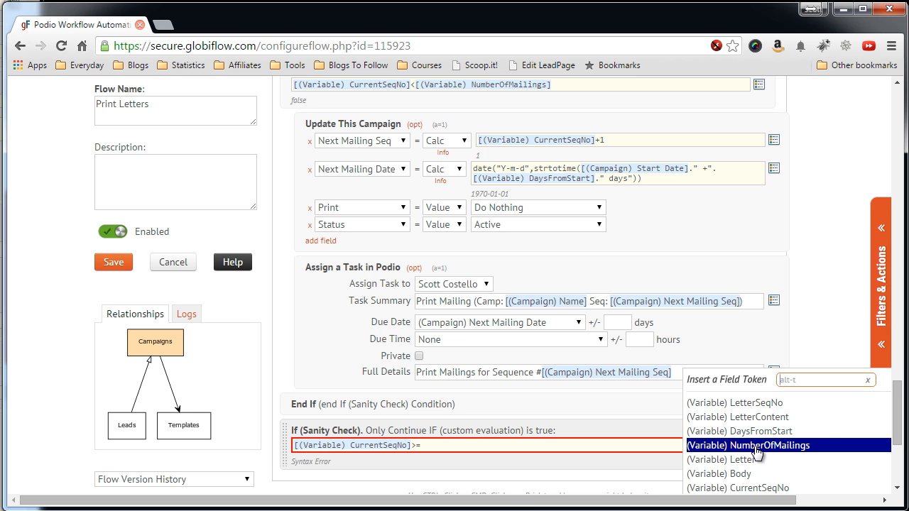
left_click(757, 446)
scroll(710, 446, "down", 1)
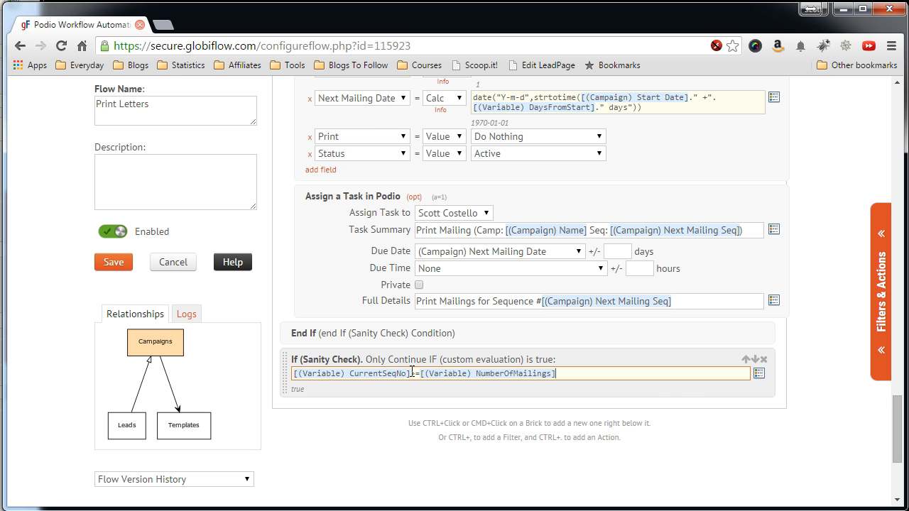
scroll(437, 348, "down", 1)
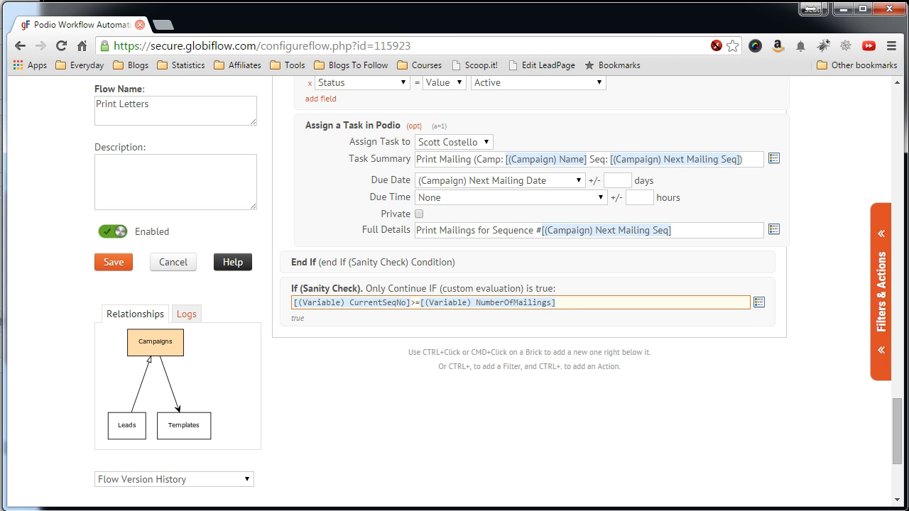
Add an Update This Campaign action inside the new check.
left_click(879, 313)
scroll(758, 307, "up", 5)
scroll(758, 306, "up", 8)
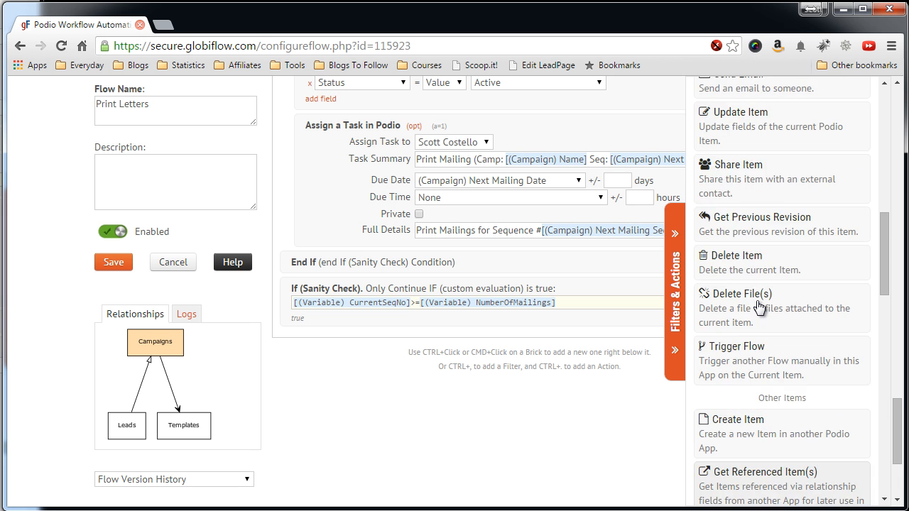
scroll(759, 307, "up", 3)
scroll(756, 312, "down", 1)
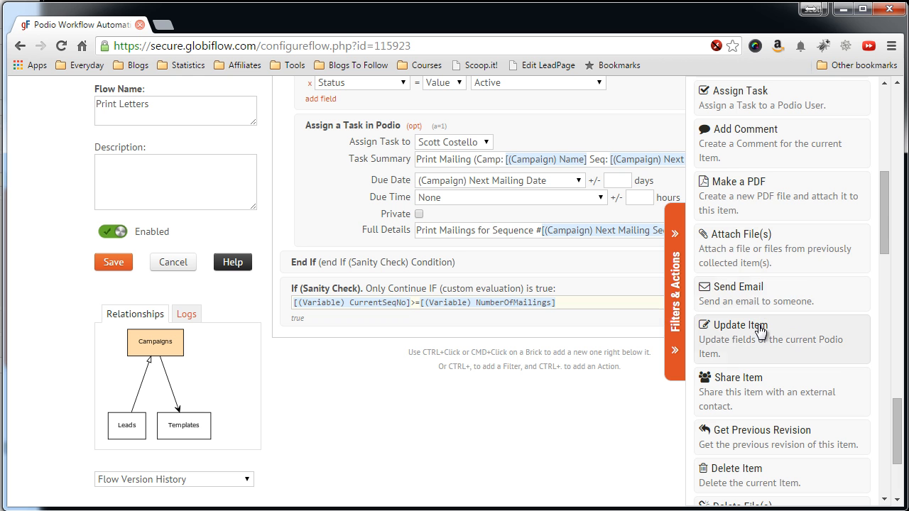
left_click(759, 328)
left_click(676, 313)
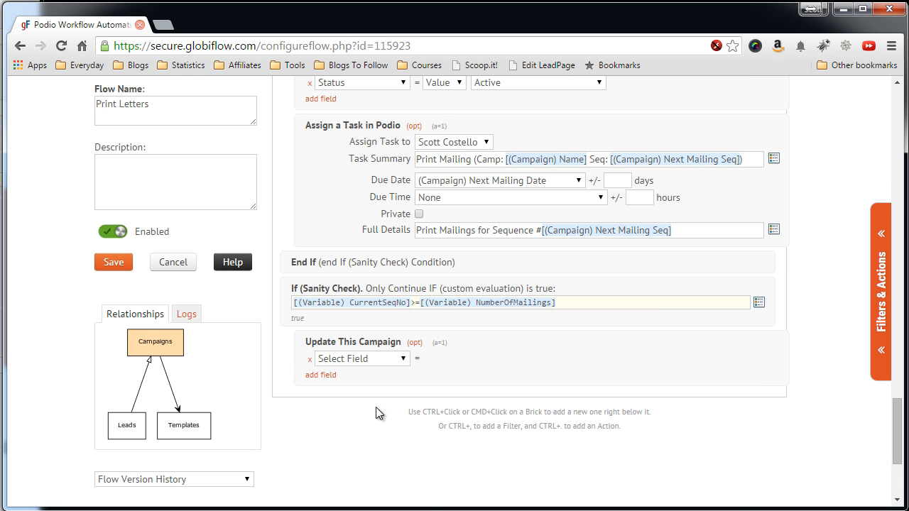
Make the update clear both Next Mailing Seq and Next Mailing Date.
left_click(362, 360)
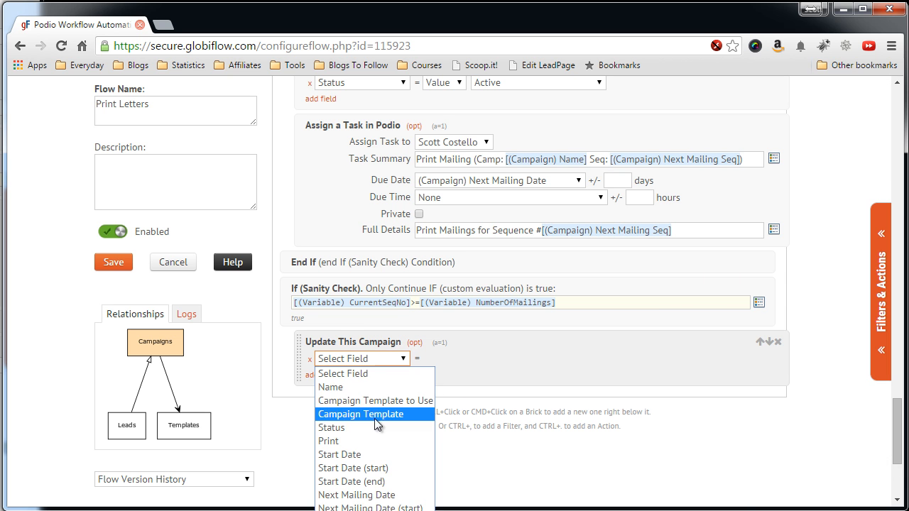
left_click(383, 510)
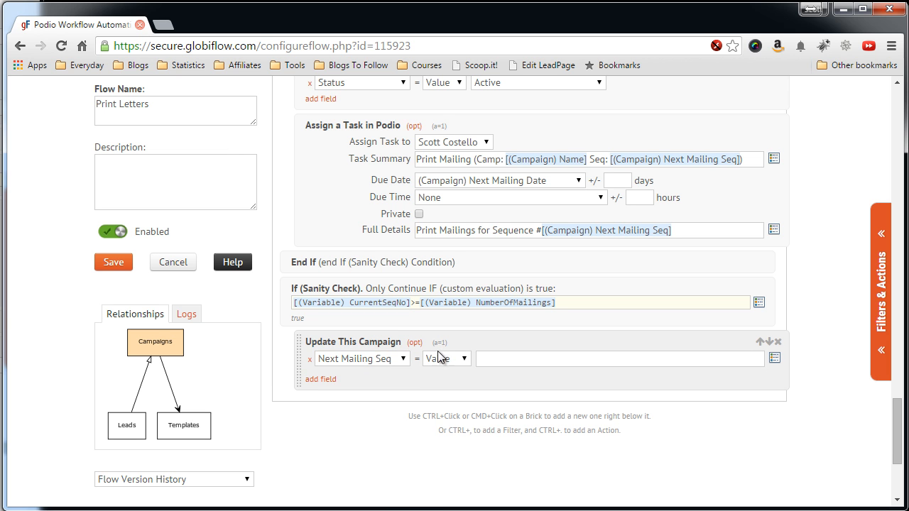
left_click(447, 360)
left_click(448, 387)
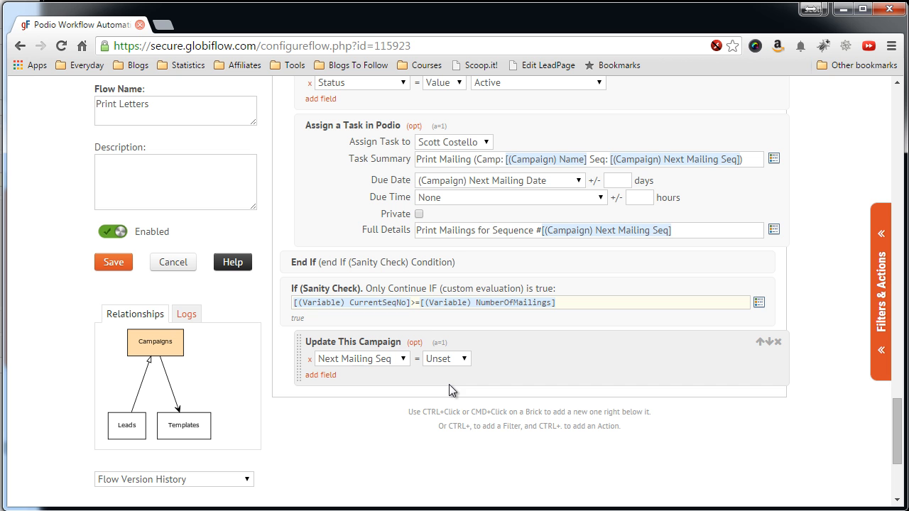
left_click(320, 375)
left_click(367, 376)
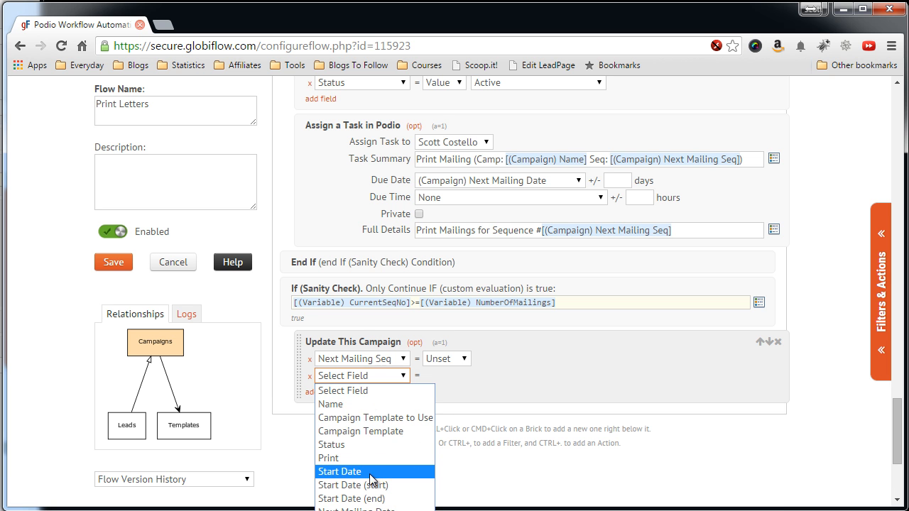
left_click(369, 510)
left_click(445, 376)
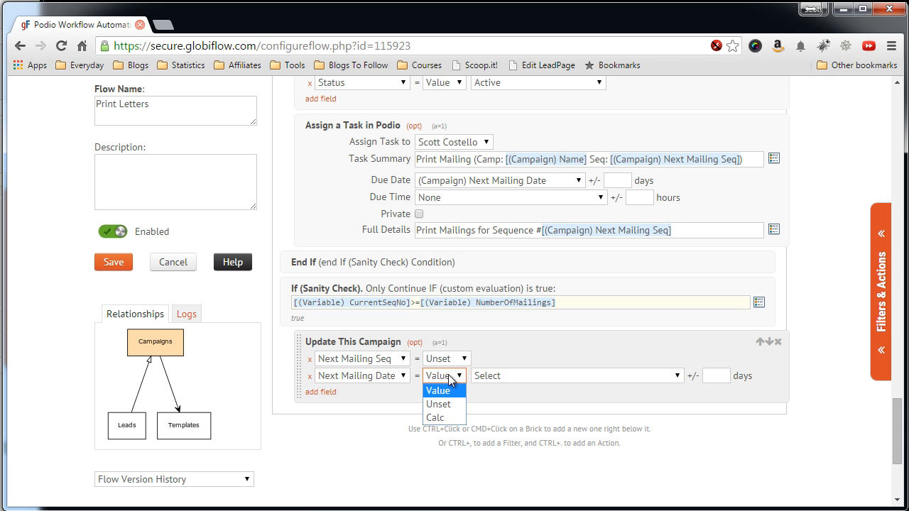
left_click(450, 404)
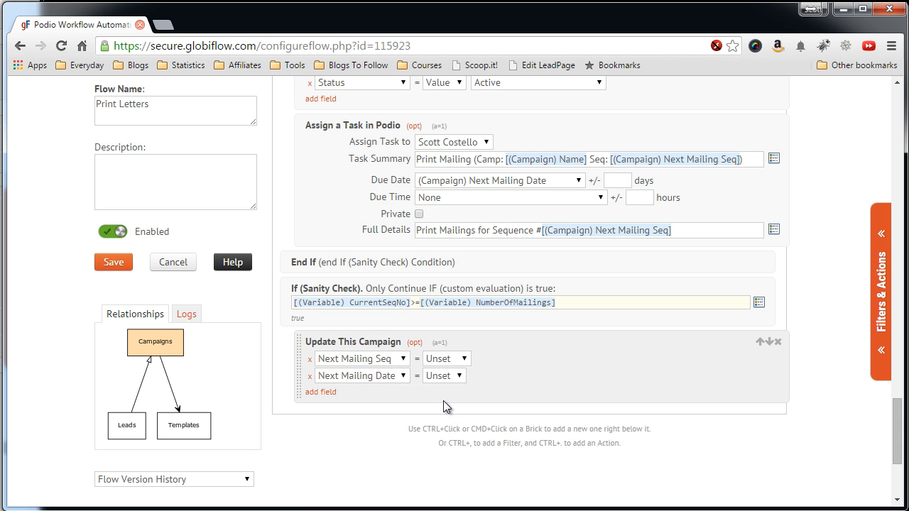
Add rows setting Print to Value 'Do Nothing' and Status to 'Finished'.
left_click(332, 394)
left_click(355, 394)
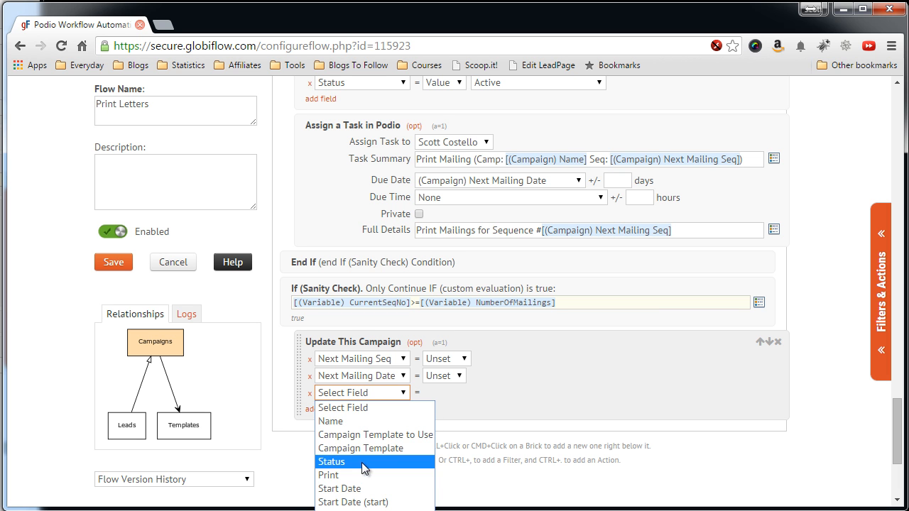
left_click(328, 475)
left_click(444, 392)
left_click(434, 406)
left_click(485, 394)
left_click(491, 419)
left_click(321, 410)
left_click(359, 410)
left_click(355, 479)
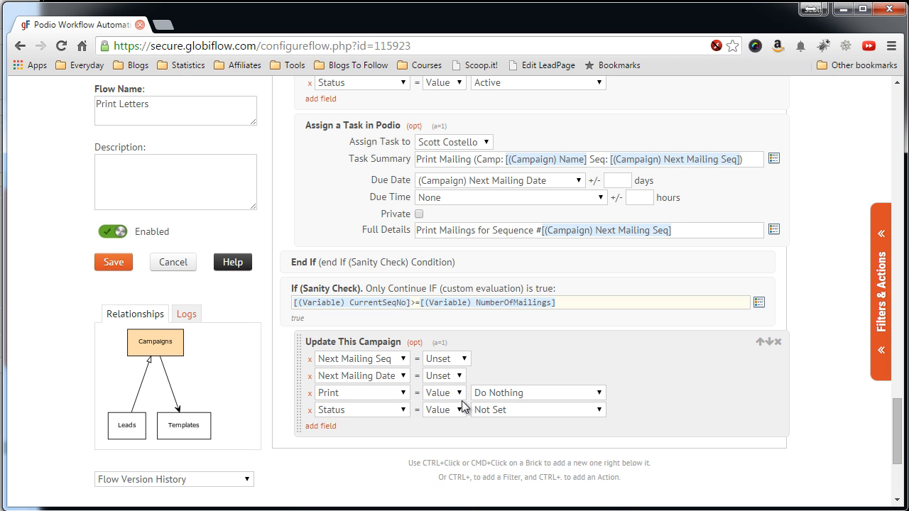
left_click(507, 411)
left_click(511, 477)
left_click(880, 298)
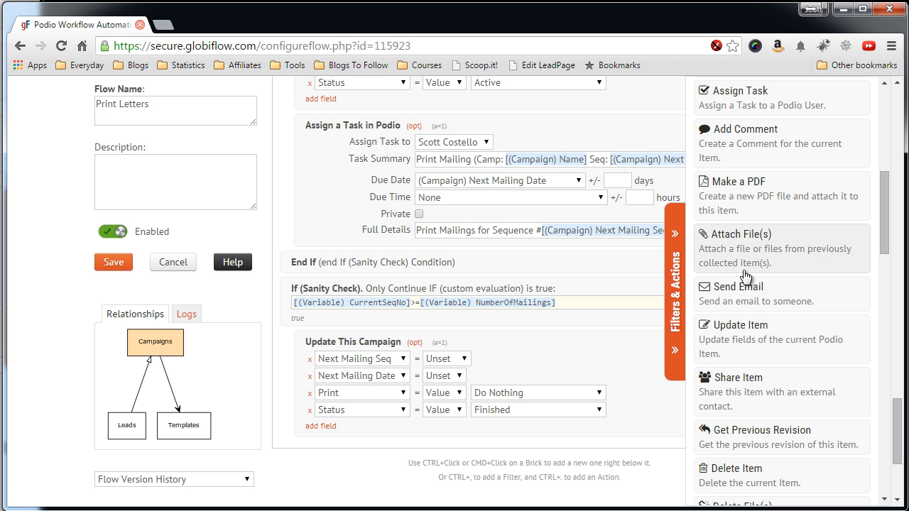
Append an End If from Logic & Operators right after the final Update This Campaign action.
scroll(751, 287, "down", 1)
scroll(751, 285, "down", 1)
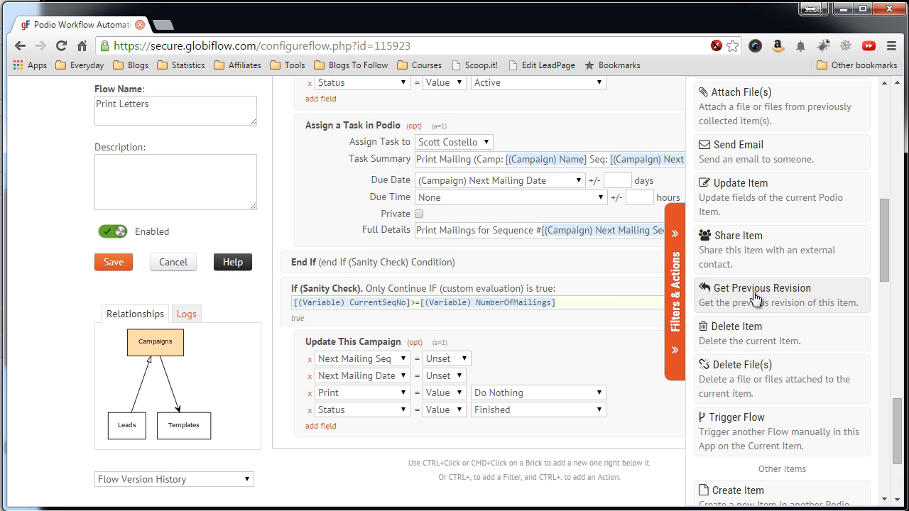
scroll(759, 297, "down", 10)
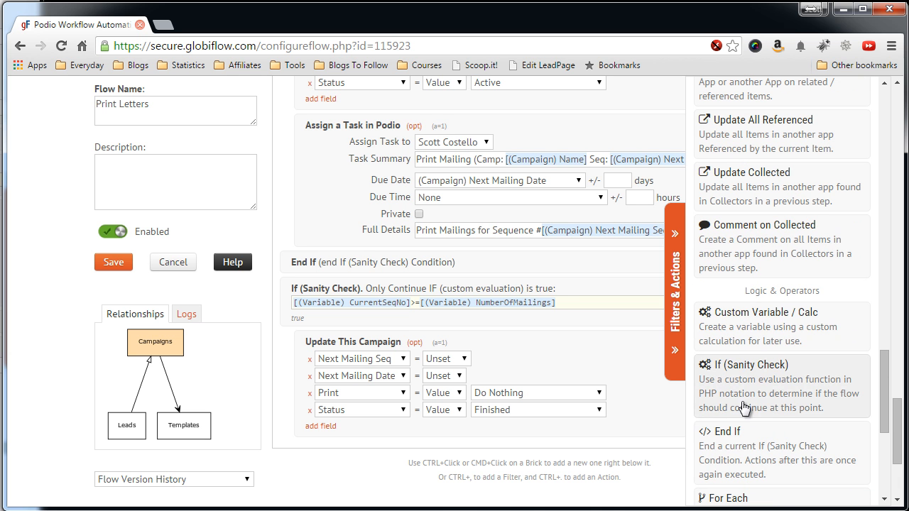
left_click(738, 434)
scroll(758, 326, "down", 1)
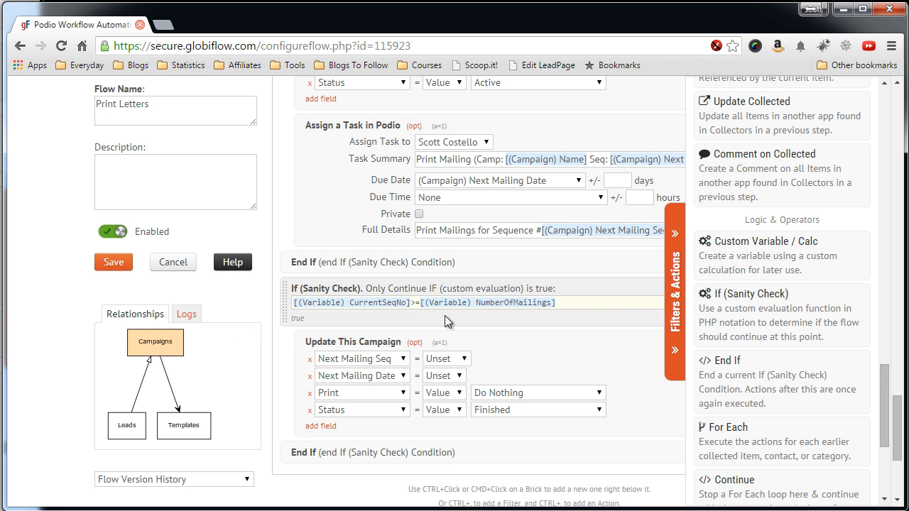
left_click_drag(882, 401, 887, 209)
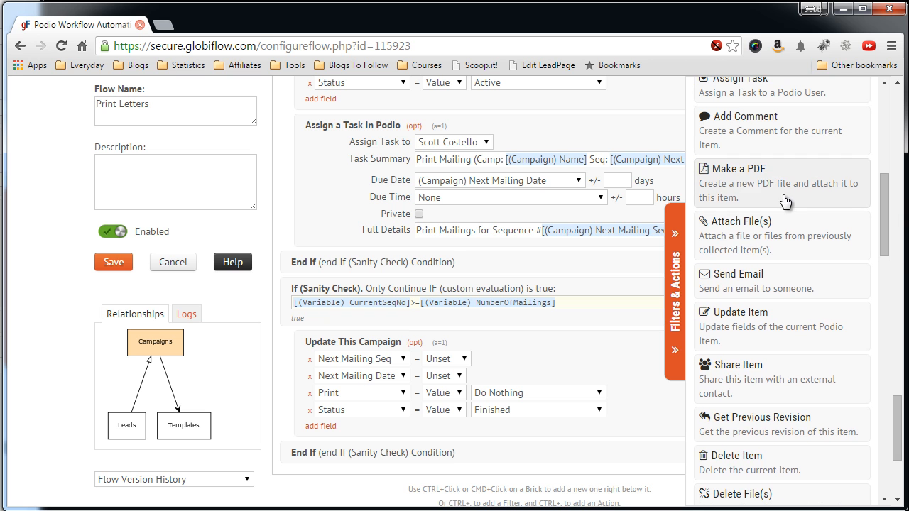
Add a Create a PDF action with filename 'Mailing ' followed by the LetterSeqNo token.
left_click(747, 187)
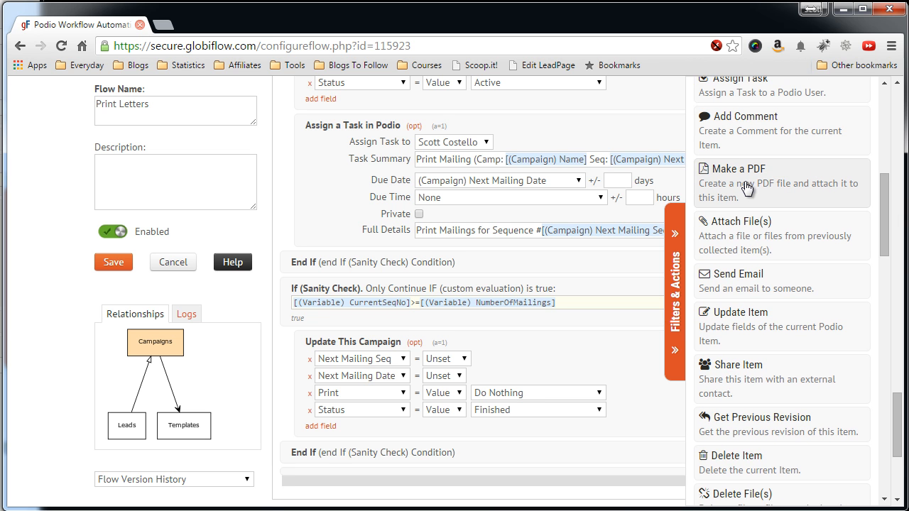
left_click(678, 255)
scroll(579, 298, "down", 3)
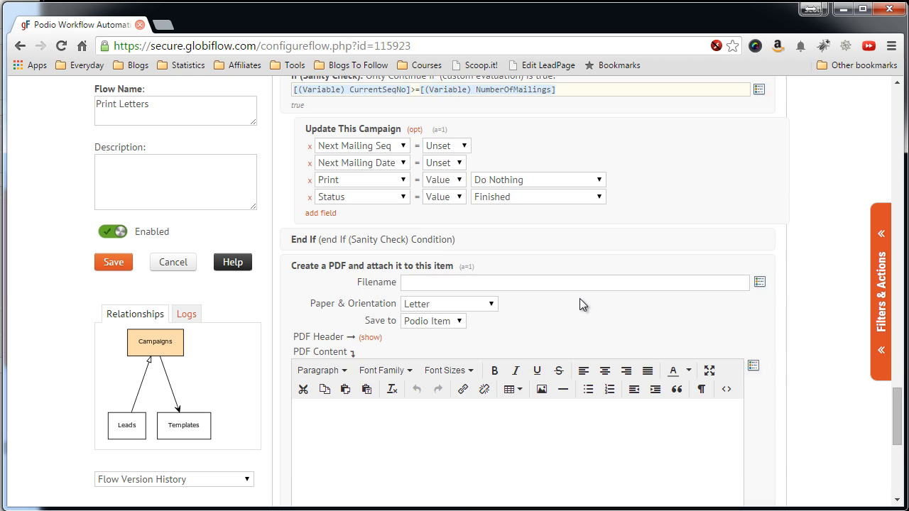
scroll(579, 298, "down", 2)
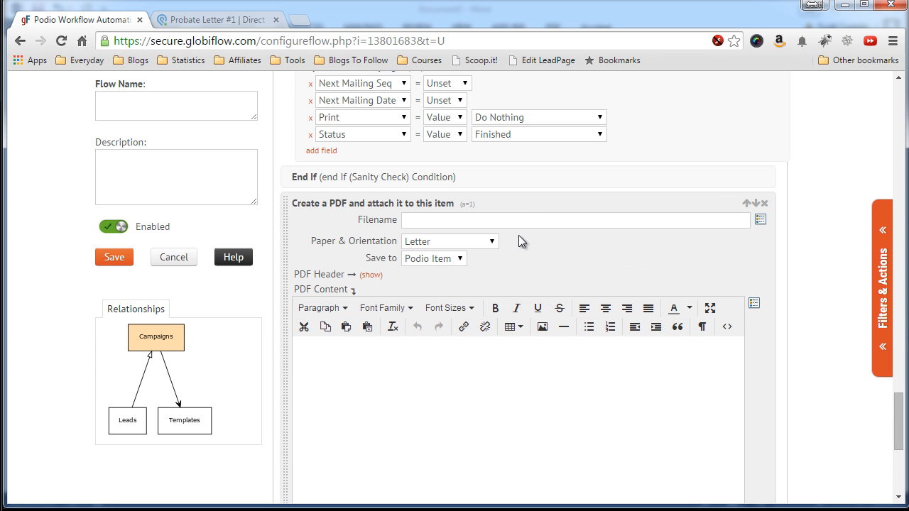
left_click(525, 222)
type("Mailing")
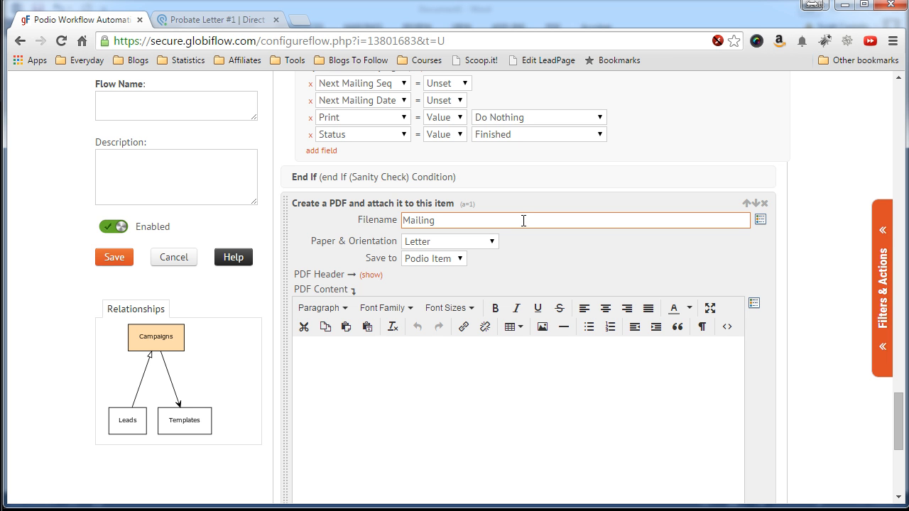
left_click(760, 221)
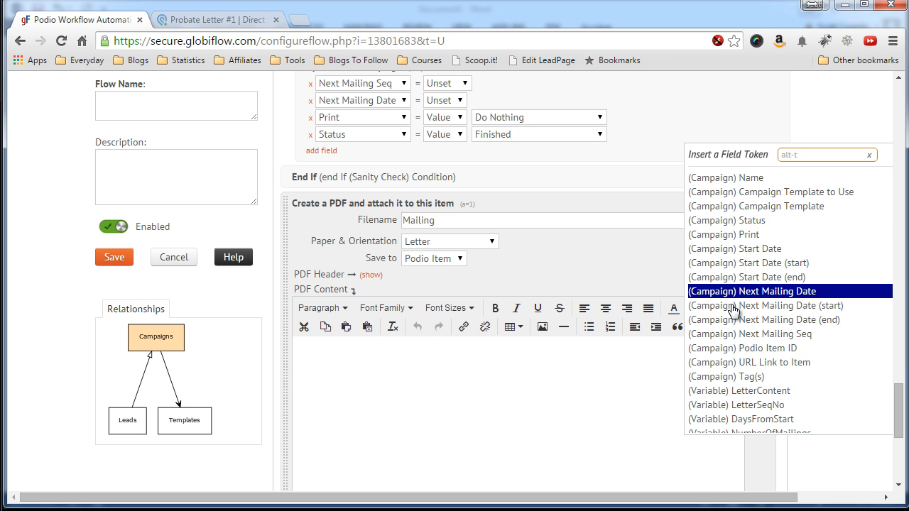
scroll(733, 320, "down", 1)
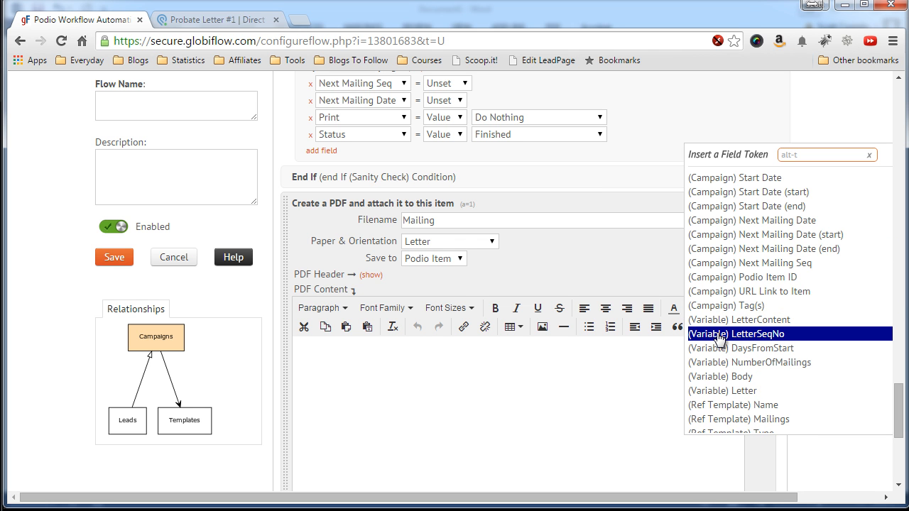
left_click(718, 336)
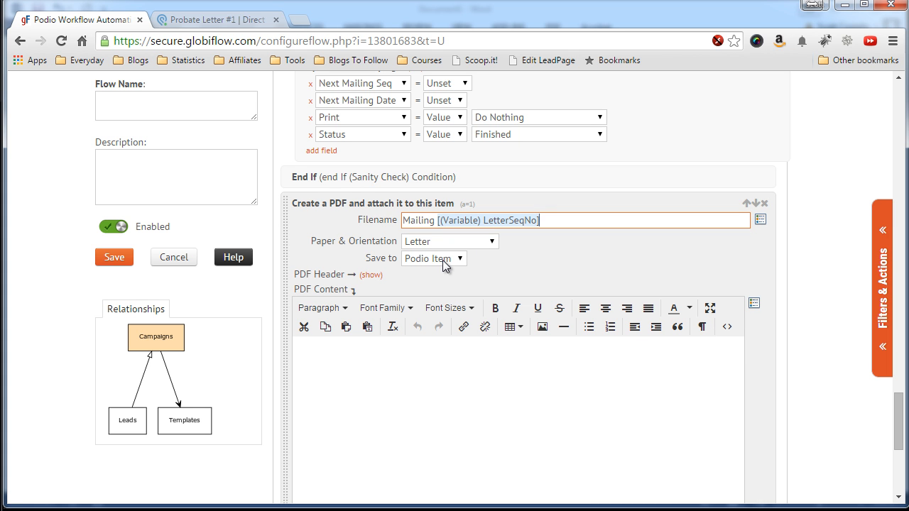
Set the PDF Content to the (Variable) Letter token.
left_click(414, 354)
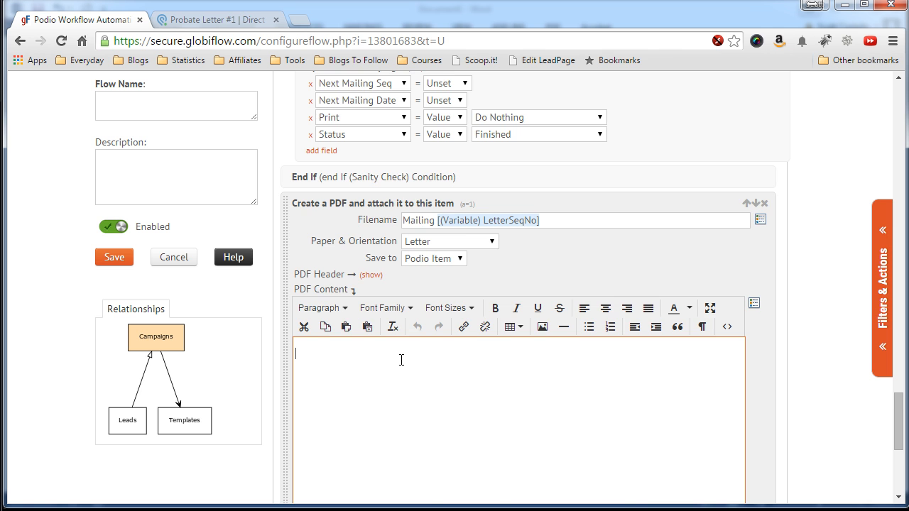
scroll(409, 358, "down", 1)
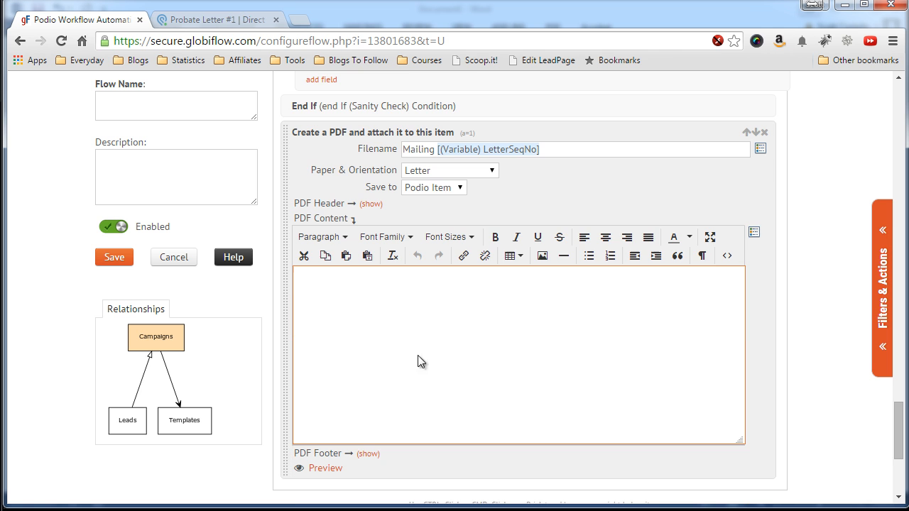
left_click(753, 236)
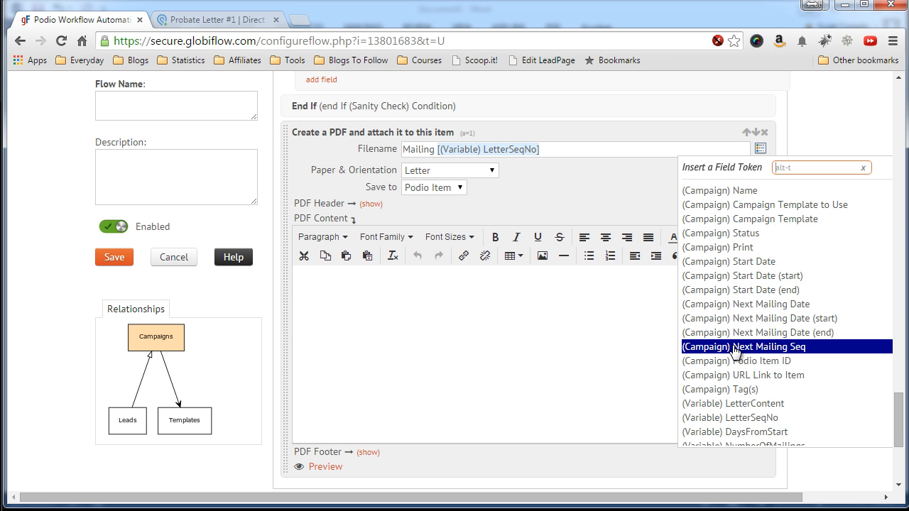
scroll(731, 349, "down", 1)
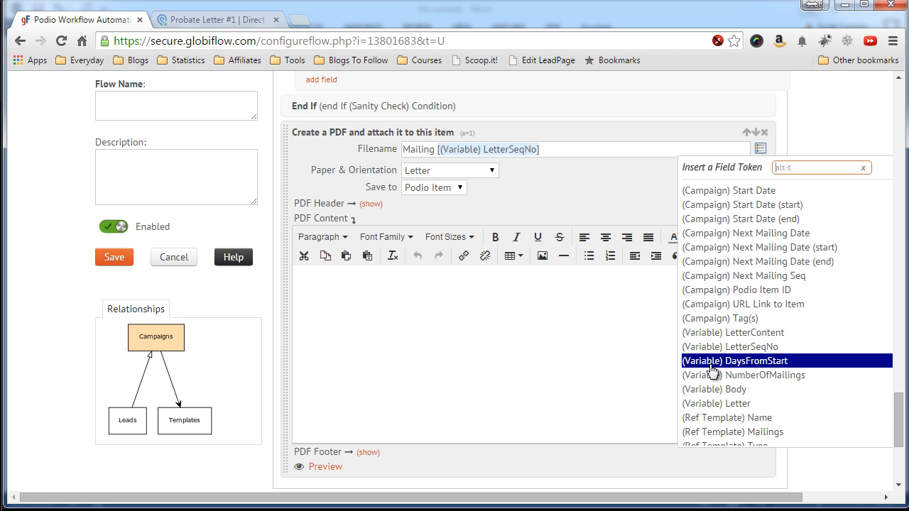
left_click(713, 403)
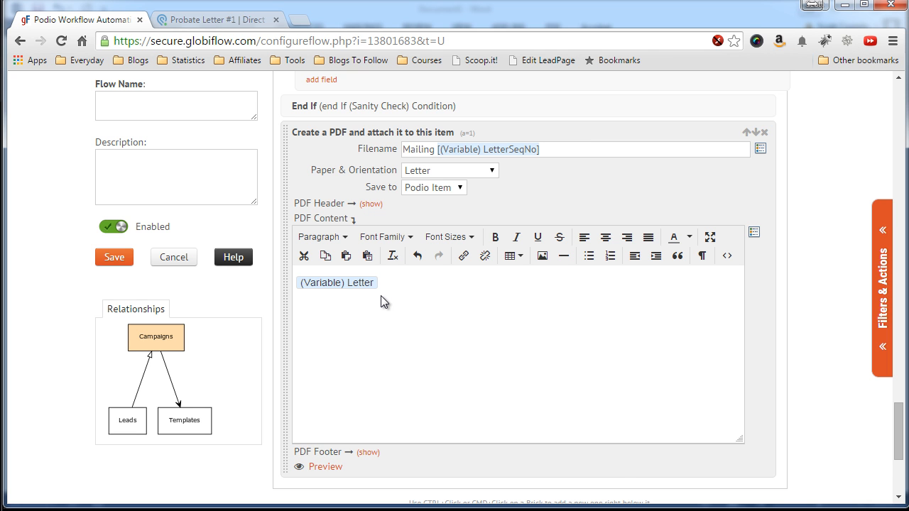
scroll(380, 296, "down", 1)
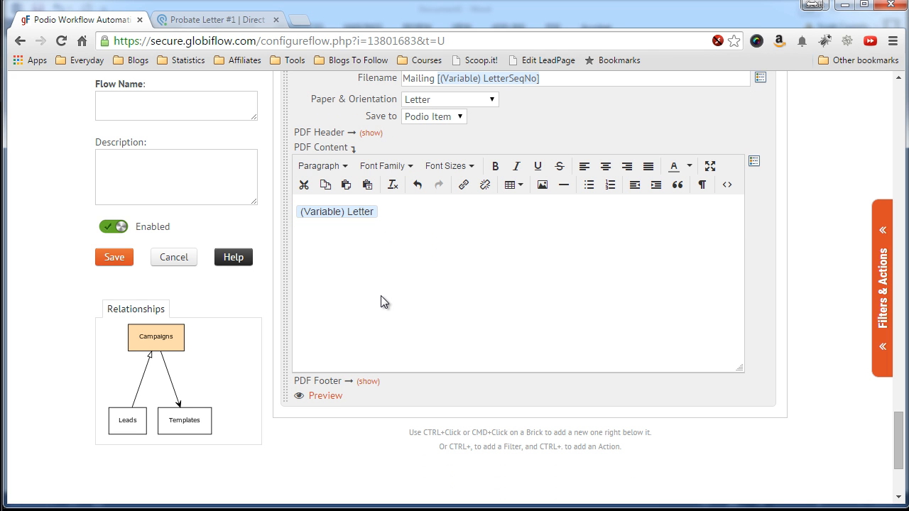
Preview the generated PDF, then close the preview tab.
left_click(322, 400)
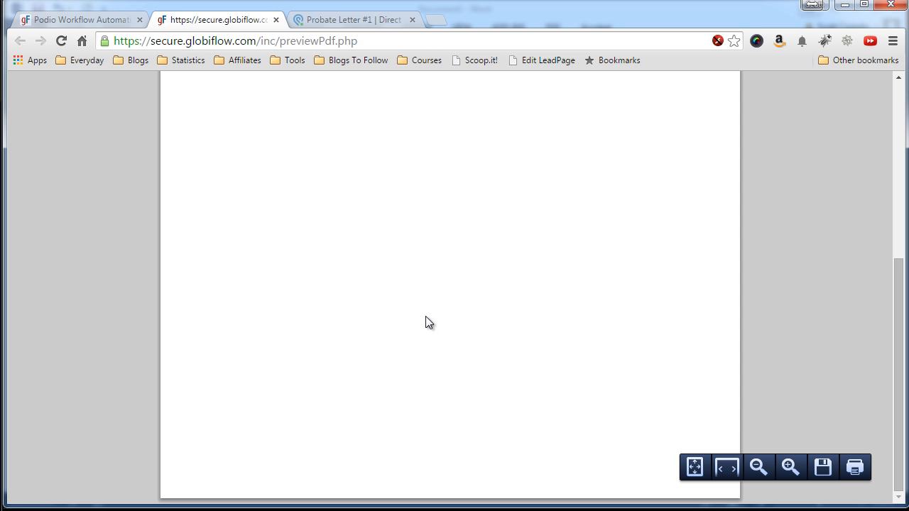
scroll(425, 323, "up", 6)
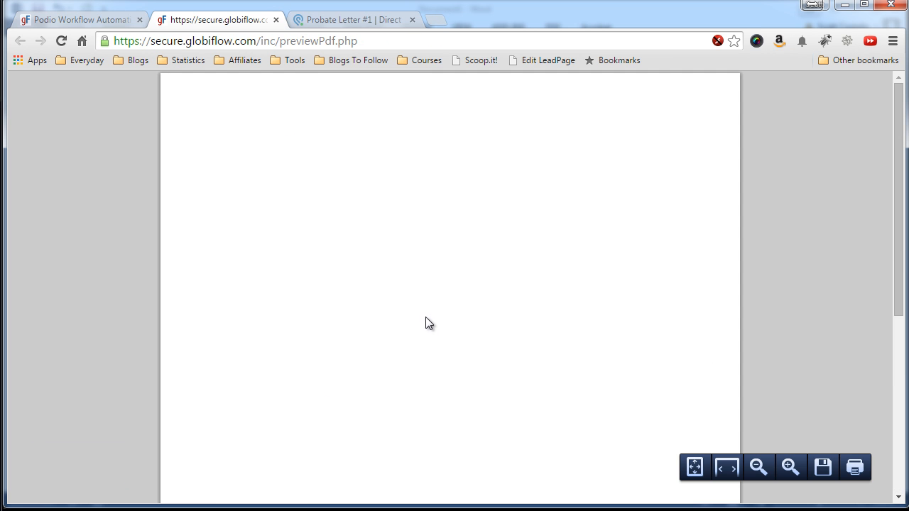
left_click(277, 20)
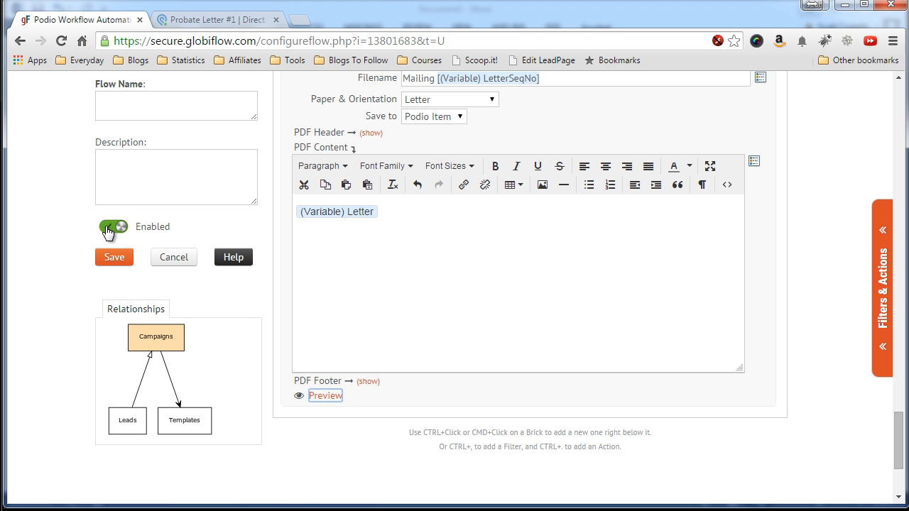
Name the flow 'Print Letters' and save it.
left_click(142, 111)
type("Print Letters")
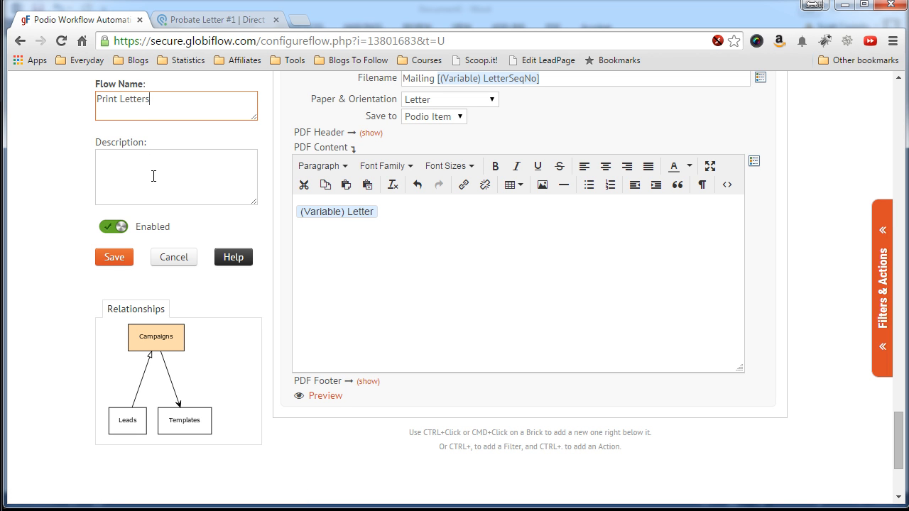
left_click(111, 258)
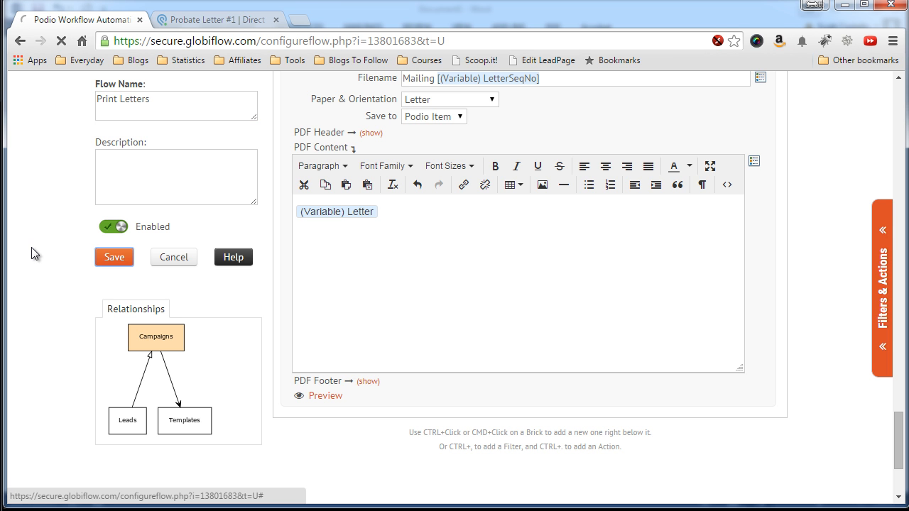